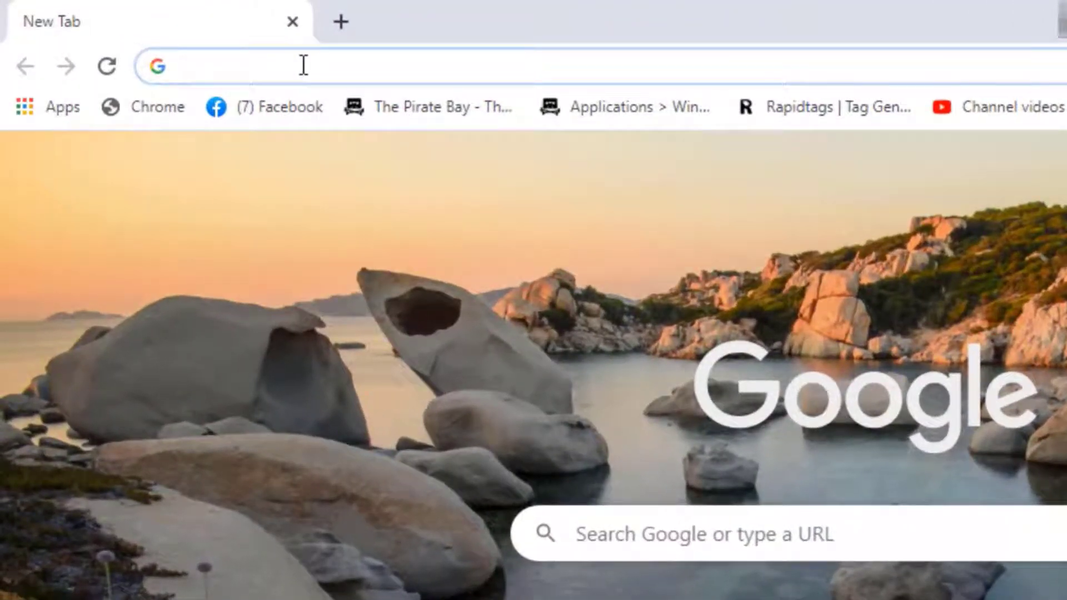
- Go to the freenom.com website
{"action": "type", "text": "fr"}
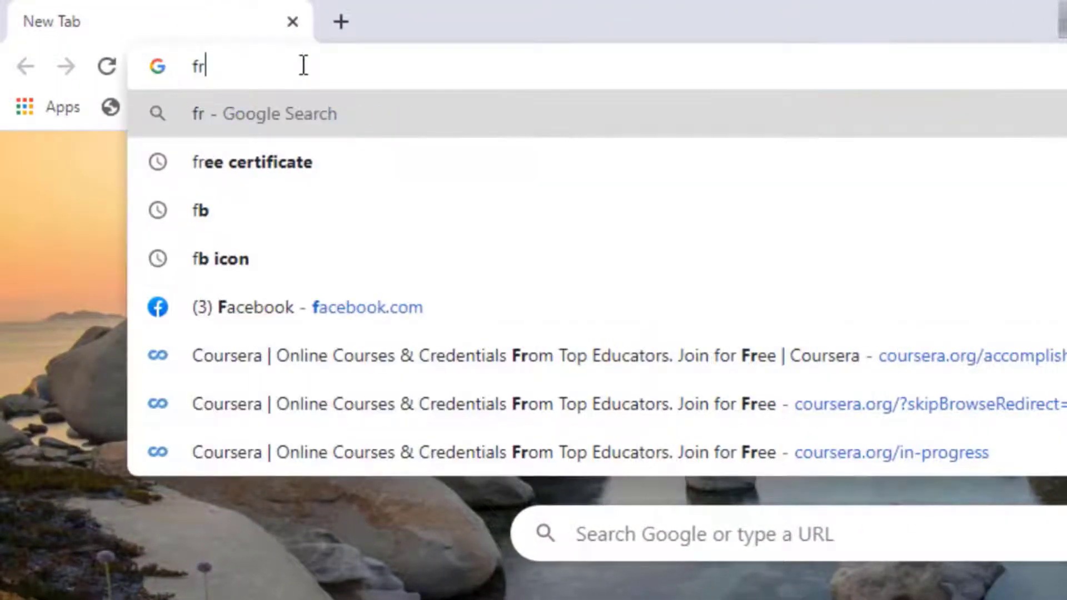
{"action": "type", "text": "een"}
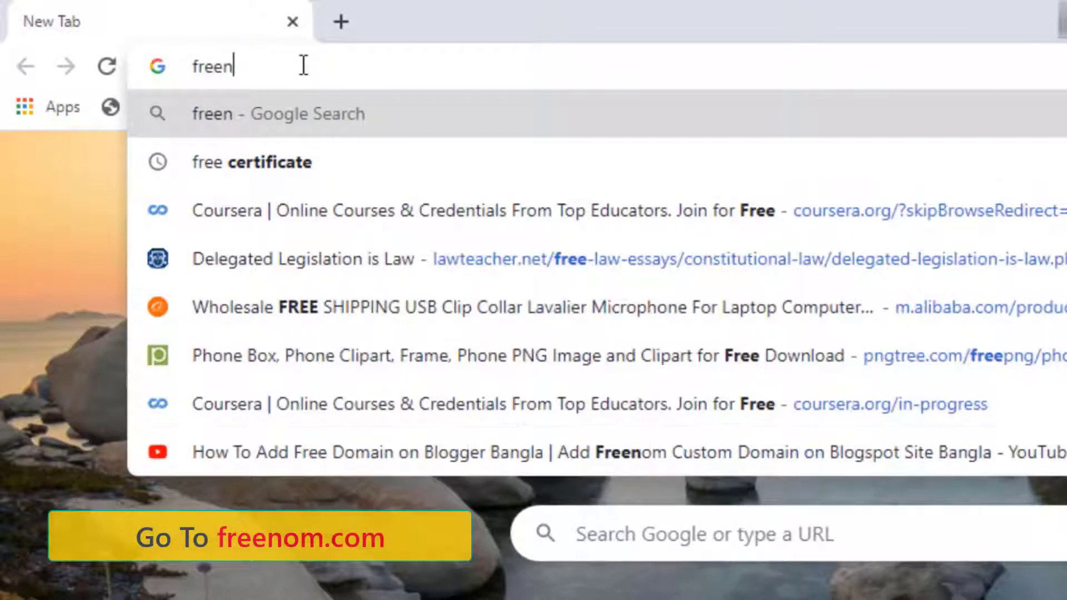
{"action": "type", "text": "om"}
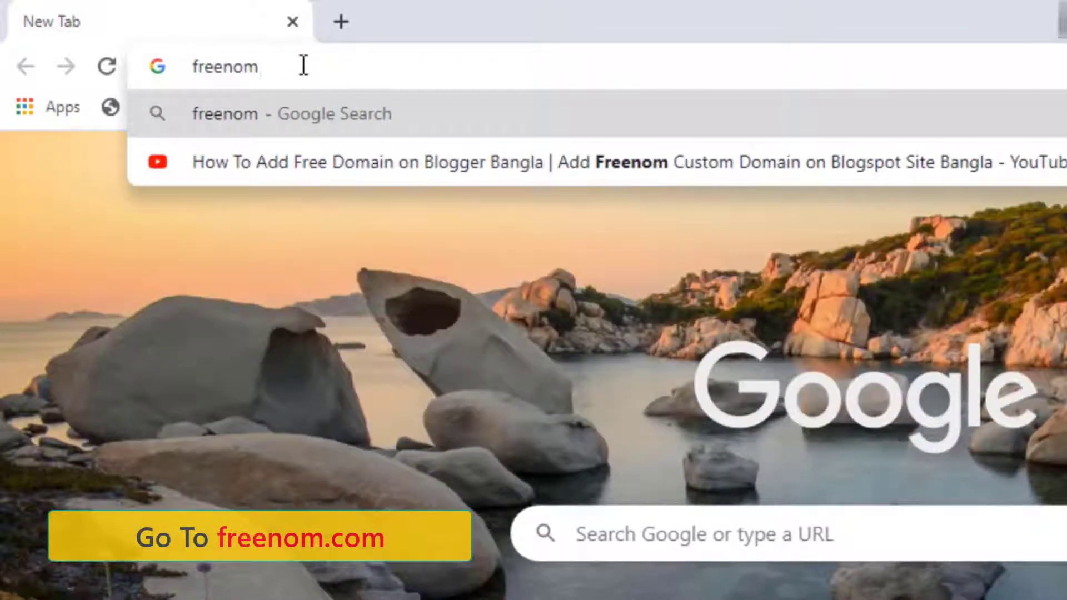
{"action": "type", "text": ".com"}
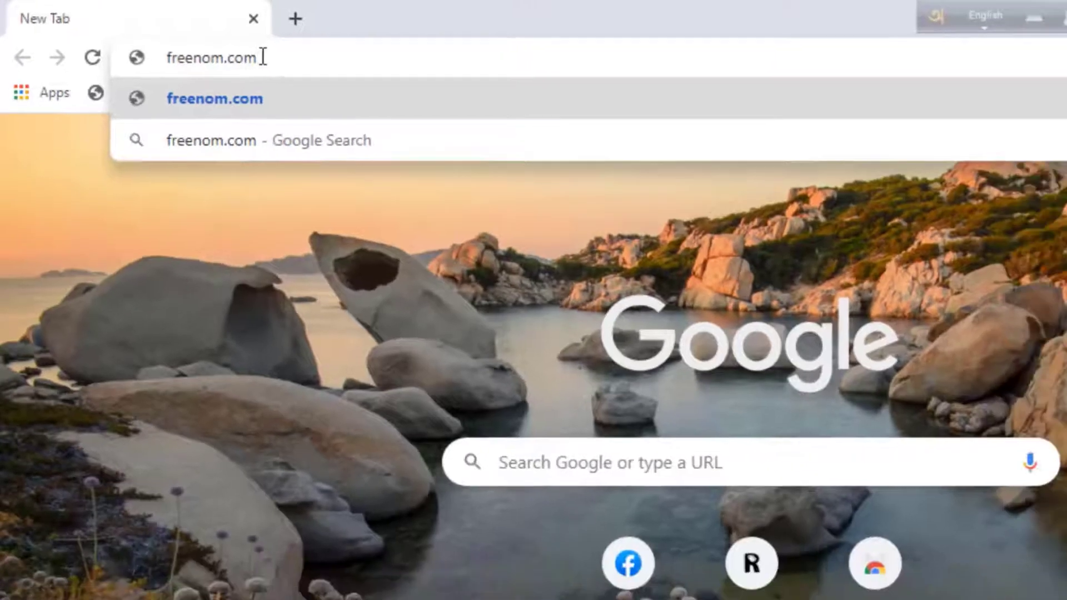
{"action": "key", "text": "Return"}
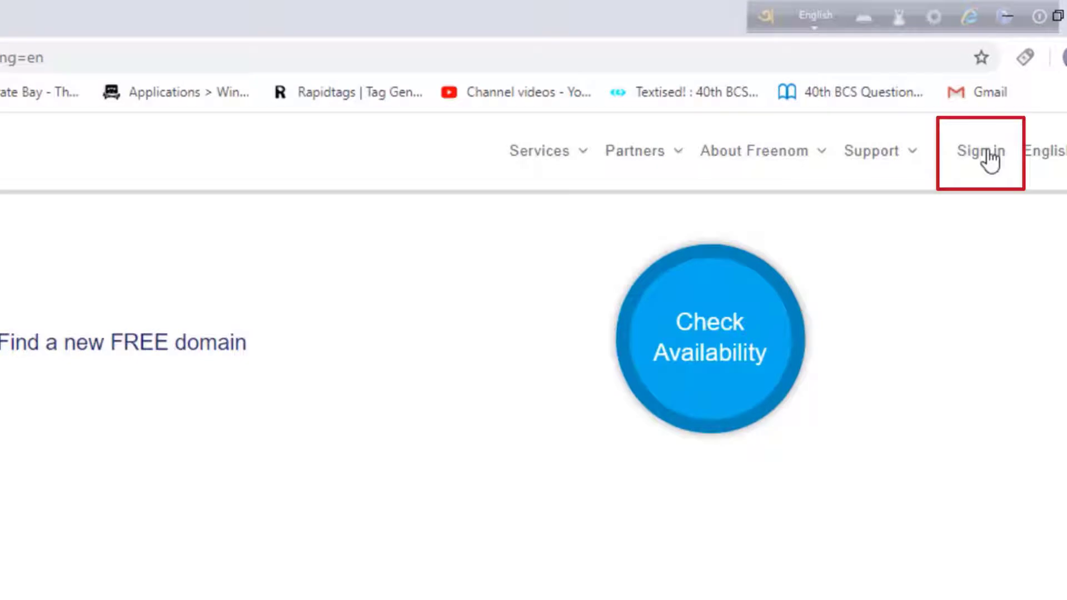
- Sign in to Freenom through the social sign-in, using the first listed Google account
{"action": "left_click", "coordinate": [989, 161]}
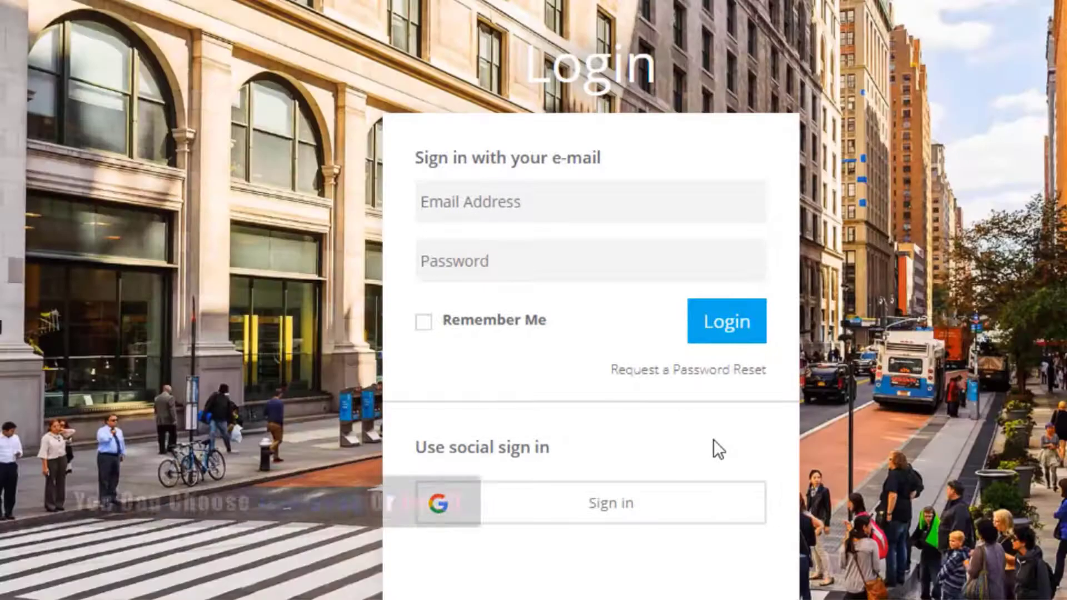
{"action": "scroll", "coordinate": [713, 440], "scroll_direction": "down", "scroll_amount": 4}
{"action": "scroll", "coordinate": [713, 439], "scroll_direction": "up", "scroll_amount": 4}
{"action": "scroll", "coordinate": [715, 432], "scroll_direction": "down", "scroll_amount": 4}
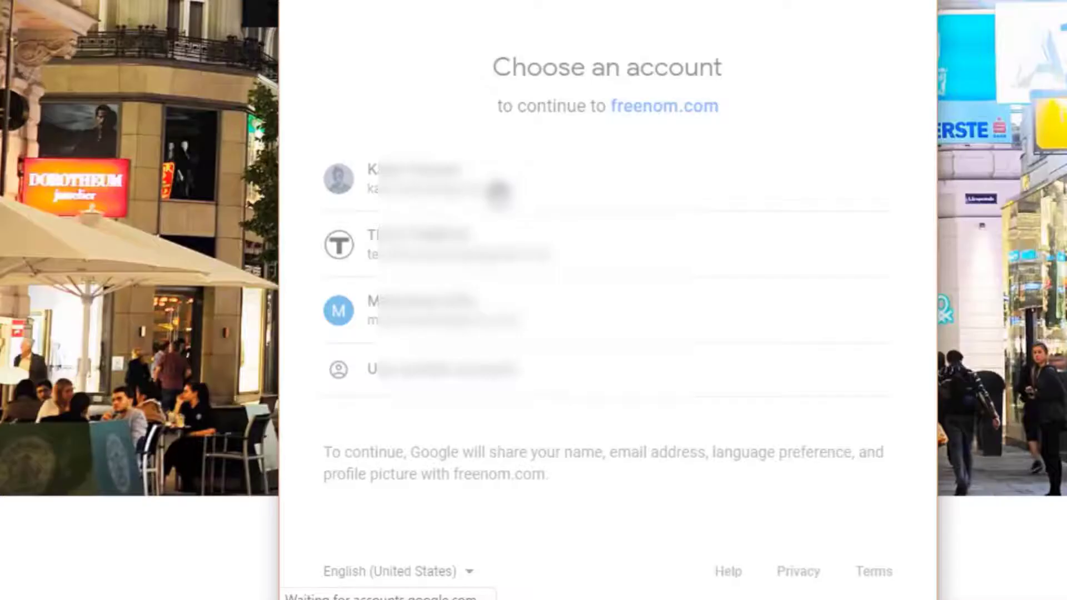
{"action": "left_click", "coordinate": [495, 191]}
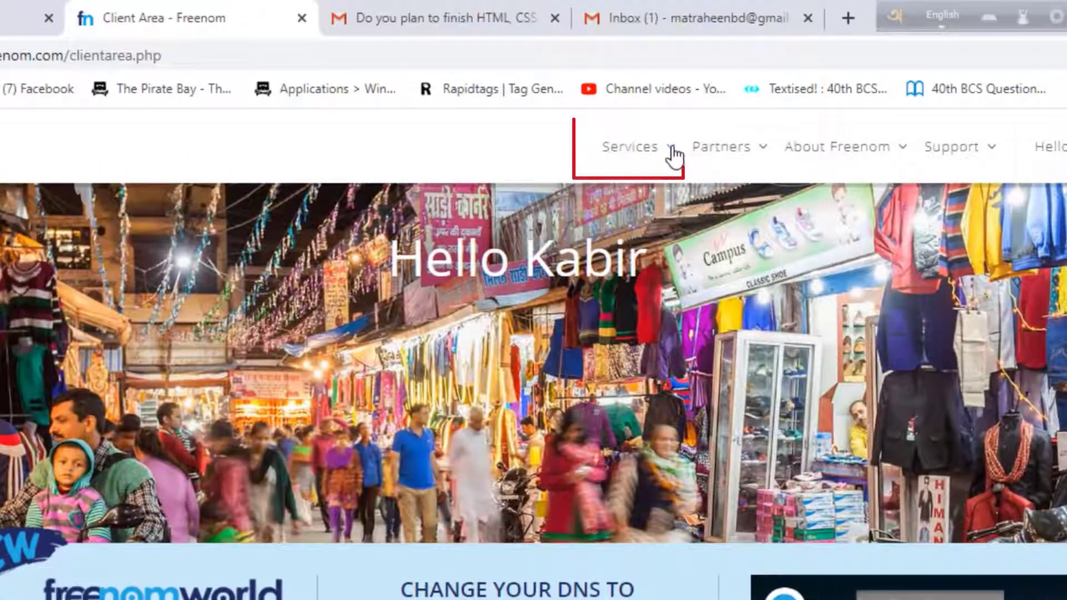
- Open the new domain registration page and check the availability of the name matraheen
{"action": "left_click", "coordinate": [668, 157]}
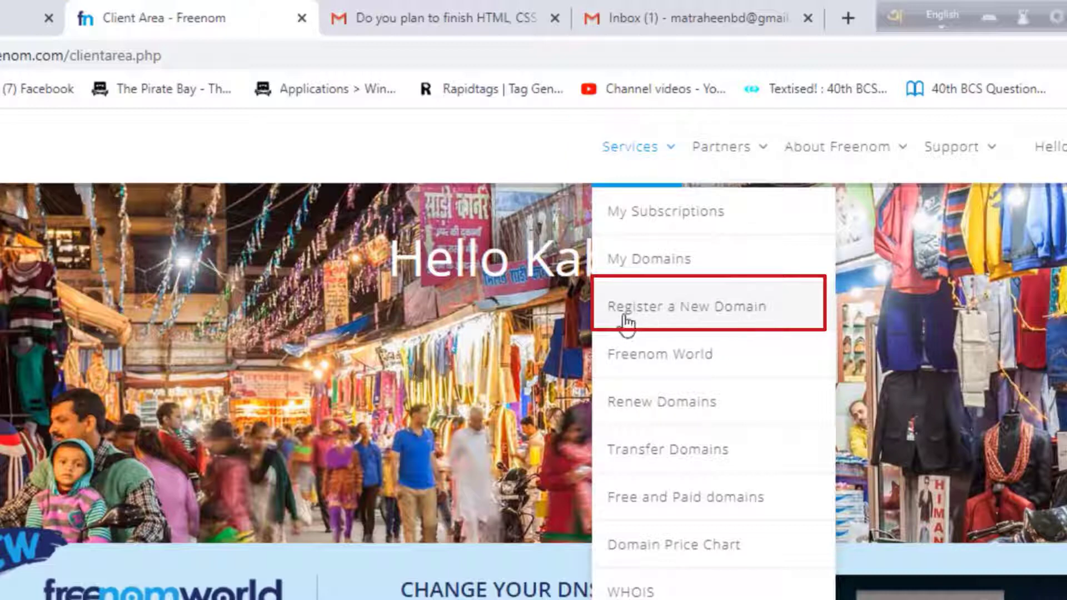
{"action": "left_click", "coordinate": [718, 316]}
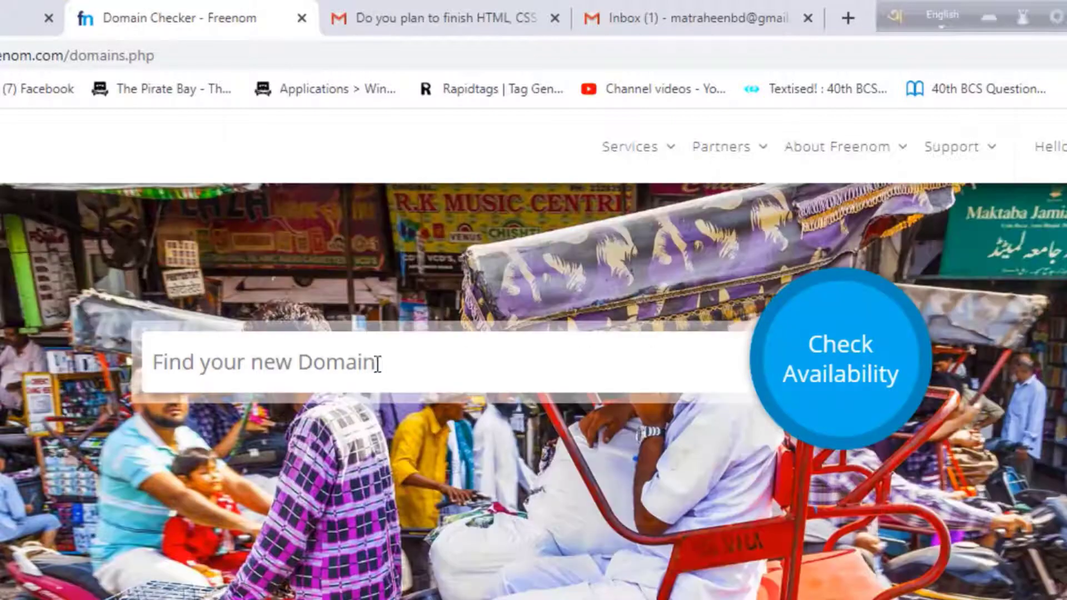
{"action": "left_click", "coordinate": [407, 357]}
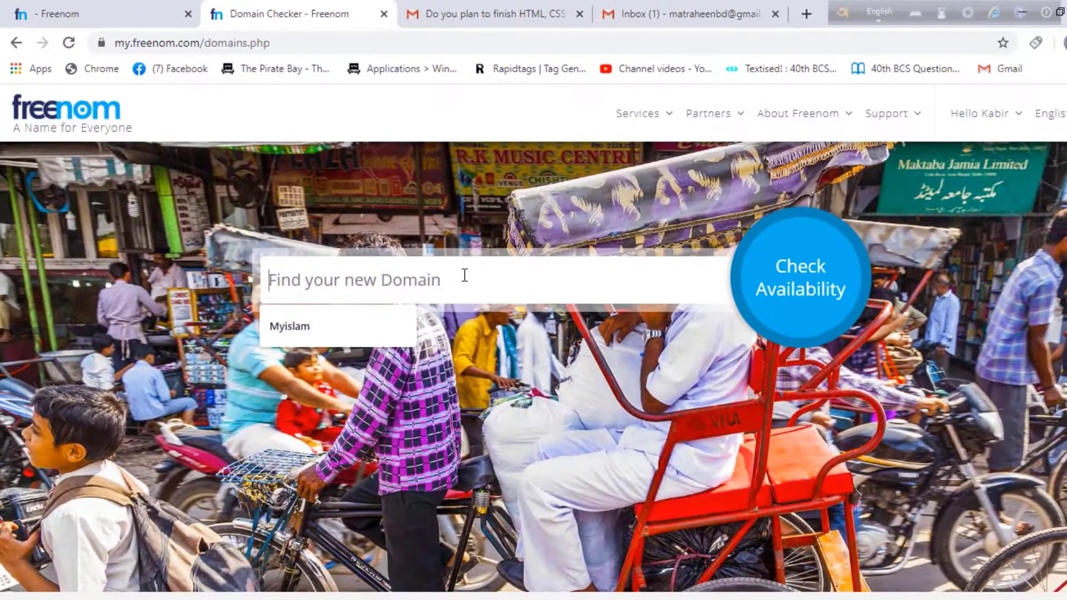
{"action": "type", "text": "msa"}
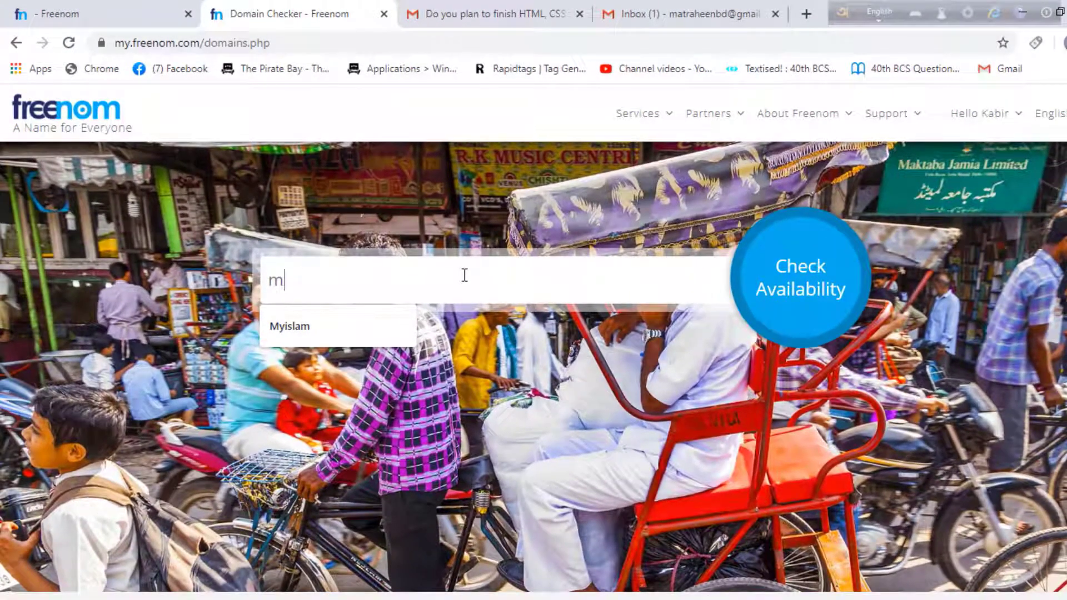
{"action": "key", "text": "BackSpace"}
{"action": "key", "text": "BackSpace"}
{"action": "type", "text": "atrahee"}
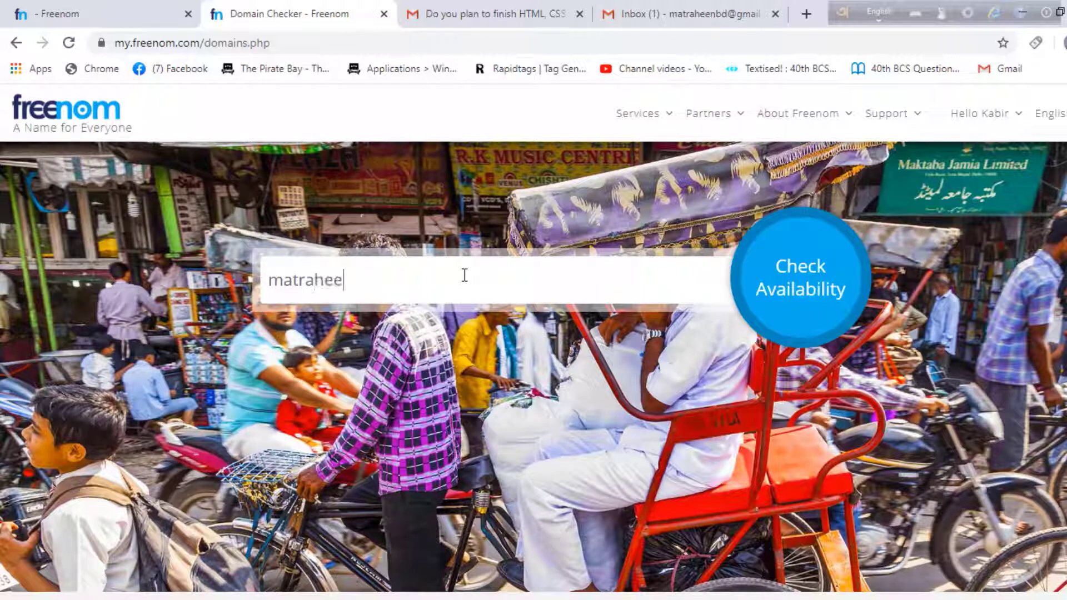
{"action": "type", "text": "n"}
{"action": "left_click", "coordinate": [801, 291]}
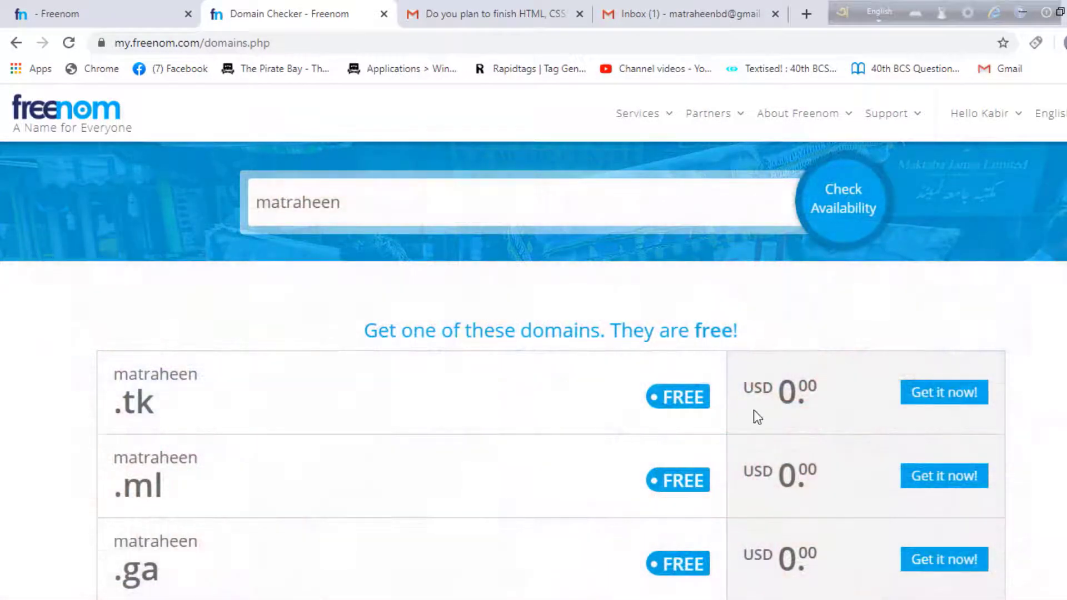
- Review the free domain extensions offered for matraheen, from .tk to .gq
{"action": "scroll", "coordinate": [754, 409], "scroll_direction": "down", "scroll_amount": 2}
{"action": "scroll", "coordinate": [754, 409], "scroll_direction": "down", "scroll_amount": 2}
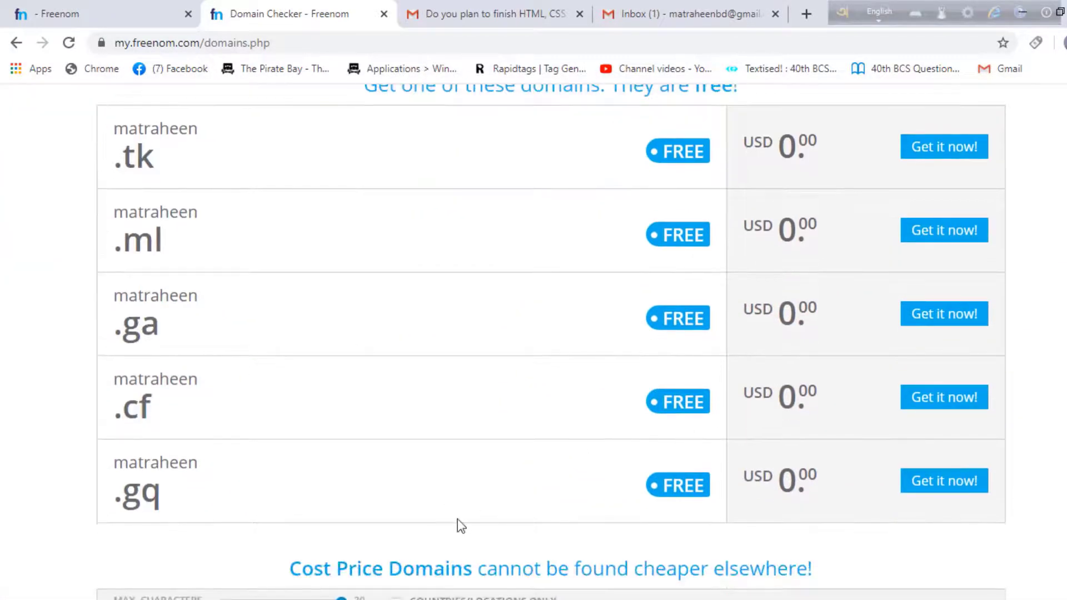
{"action": "scroll", "coordinate": [183, 302], "scroll_direction": "up", "scroll_amount": 1}
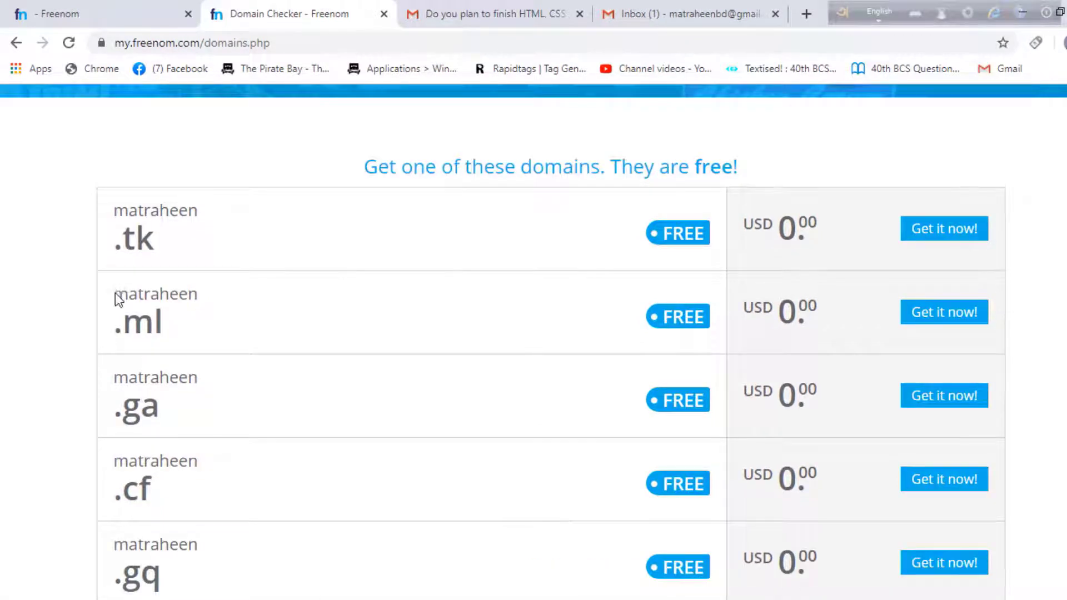
{"action": "scroll", "coordinate": [682, 235], "scroll_direction": "down", "scroll_amount": 1}
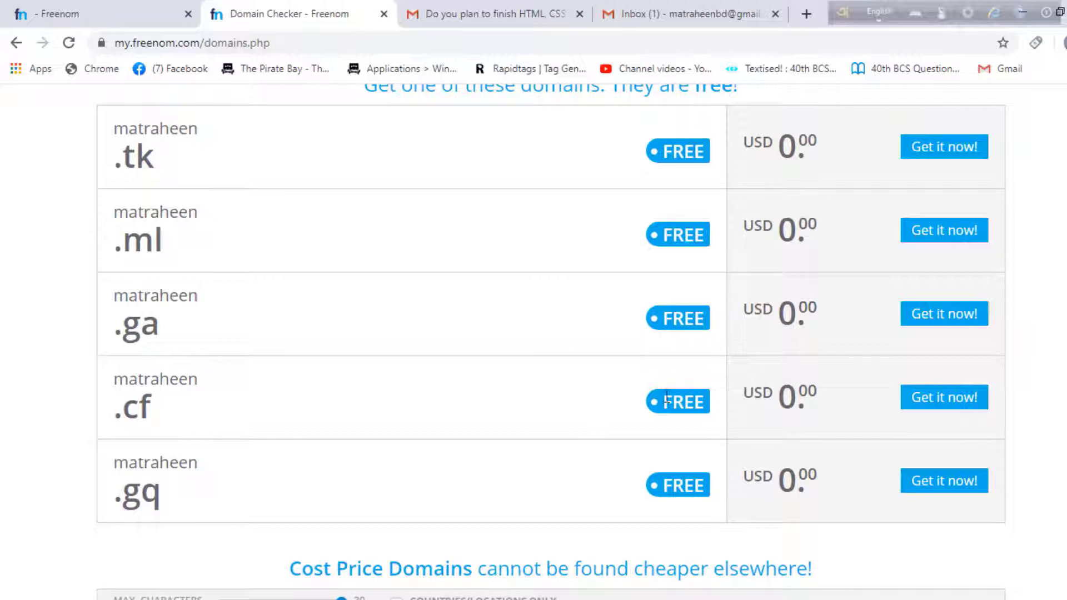
{"action": "left_click_drag", "start_coordinate": [126, 157], "coordinate": [172, 165]}
{"action": "left_click", "coordinate": [127, 162]}
{"action": "triple_click", "coordinate": [146, 162]}
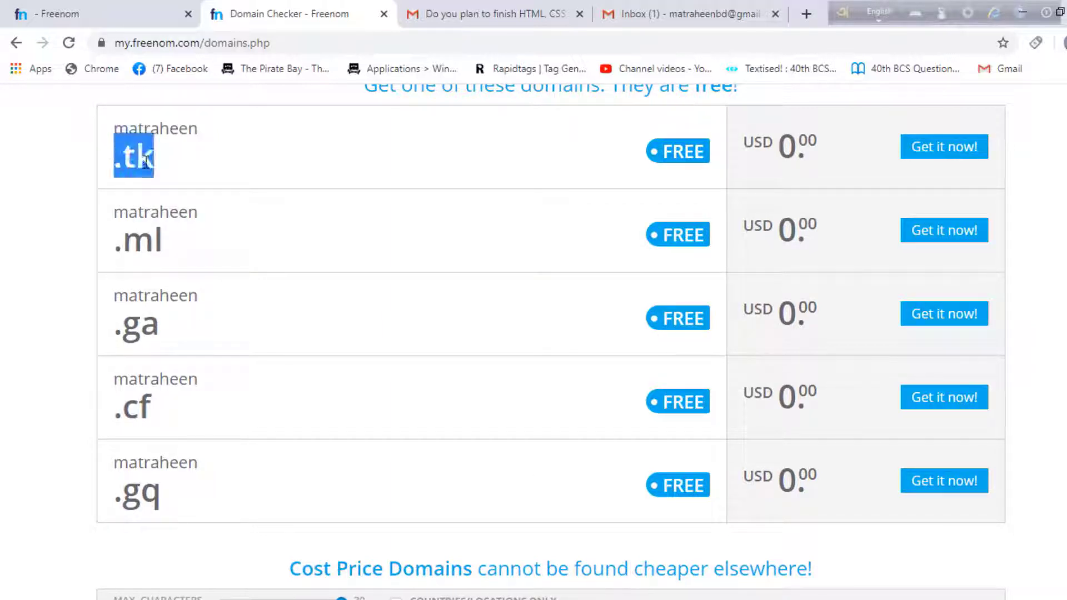
{"action": "double_click", "coordinate": [149, 244]}
{"action": "double_click", "coordinate": [148, 334]}
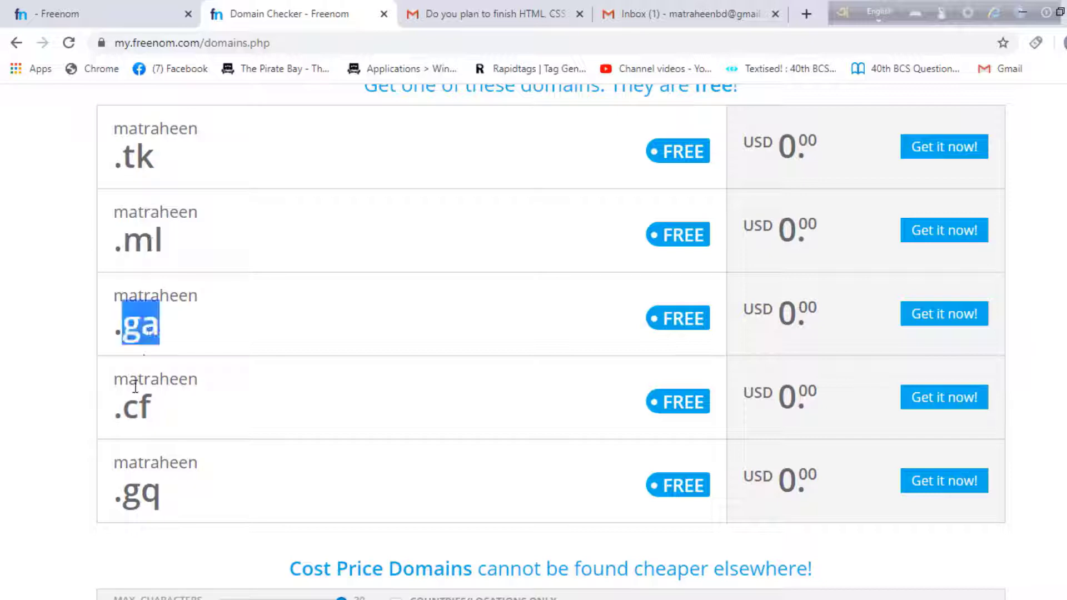
{"action": "double_click", "coordinate": [139, 406]}
{"action": "left_click", "coordinate": [149, 492]}
{"action": "double_click", "coordinate": [150, 492]}
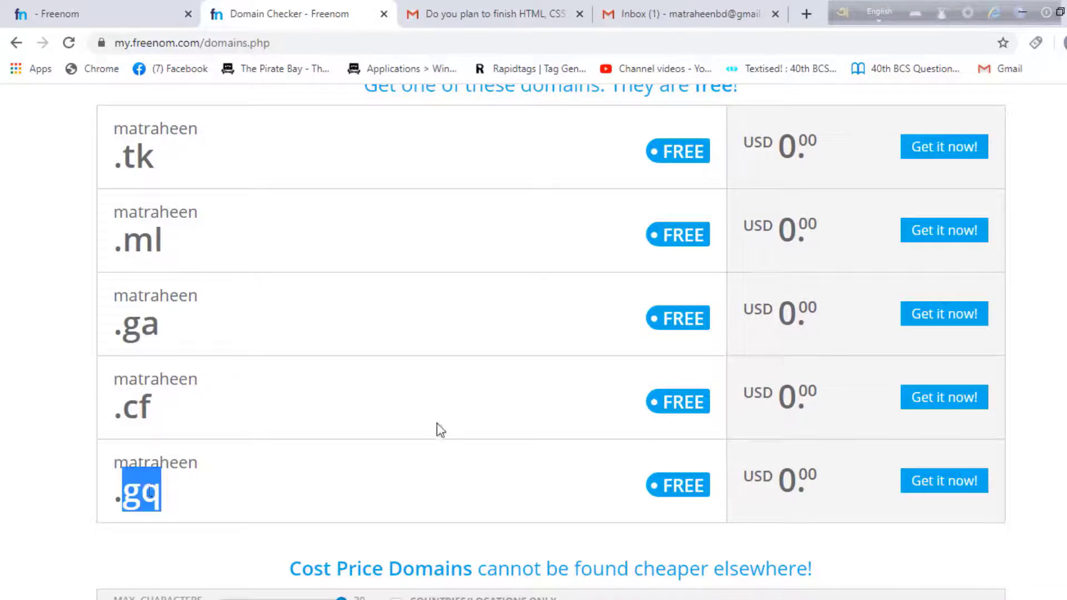
{"action": "left_click", "coordinate": [436, 426]}
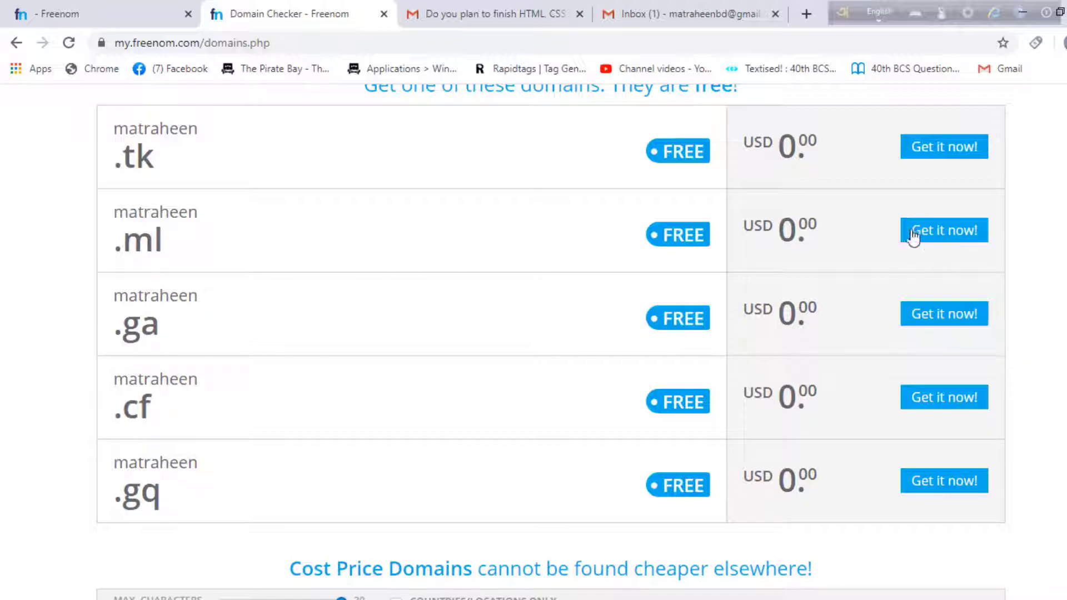
- Add the free matraheen.ml domain to the cart and proceed to checkout
{"action": "left_click", "coordinate": [949, 234]}
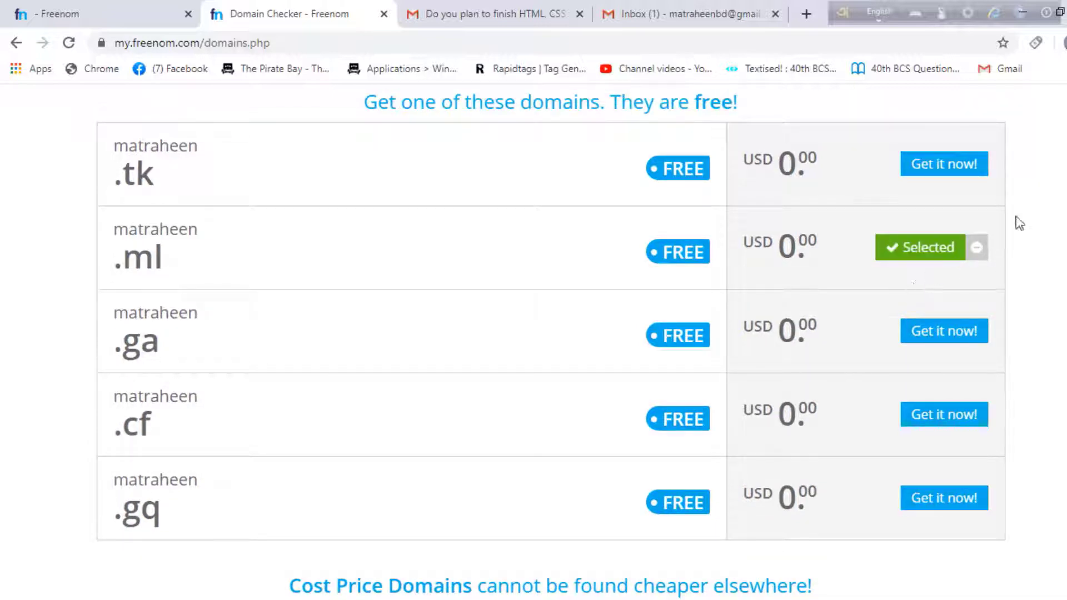
{"action": "scroll", "coordinate": [836, 334], "scroll_direction": "down", "scroll_amount": 6}
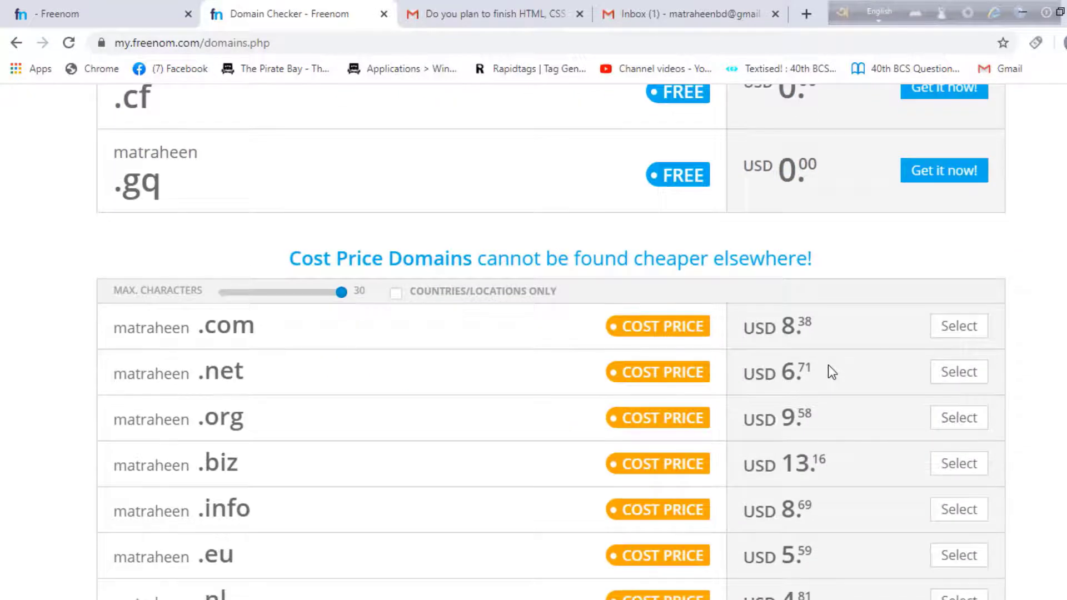
{"action": "scroll", "coordinate": [828, 364], "scroll_direction": "down", "scroll_amount": 4}
{"action": "scroll", "coordinate": [828, 365], "scroll_direction": "down", "scroll_amount": 12}
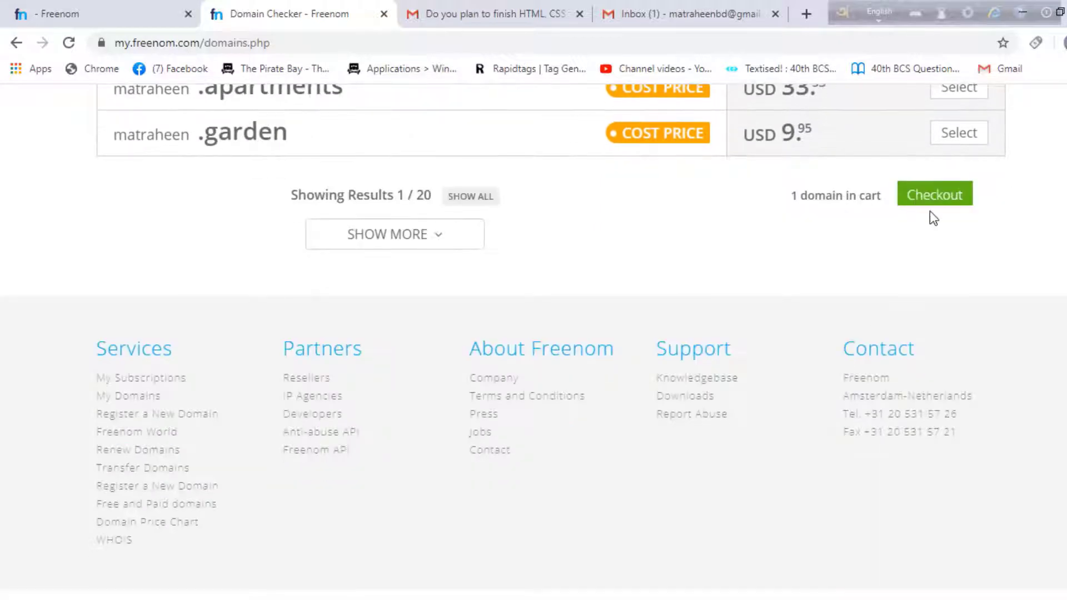
{"action": "scroll", "coordinate": [929, 214], "scroll_direction": "up", "scroll_amount": 20}
{"action": "scroll", "coordinate": [910, 228], "scroll_direction": "down", "scroll_amount": 15}
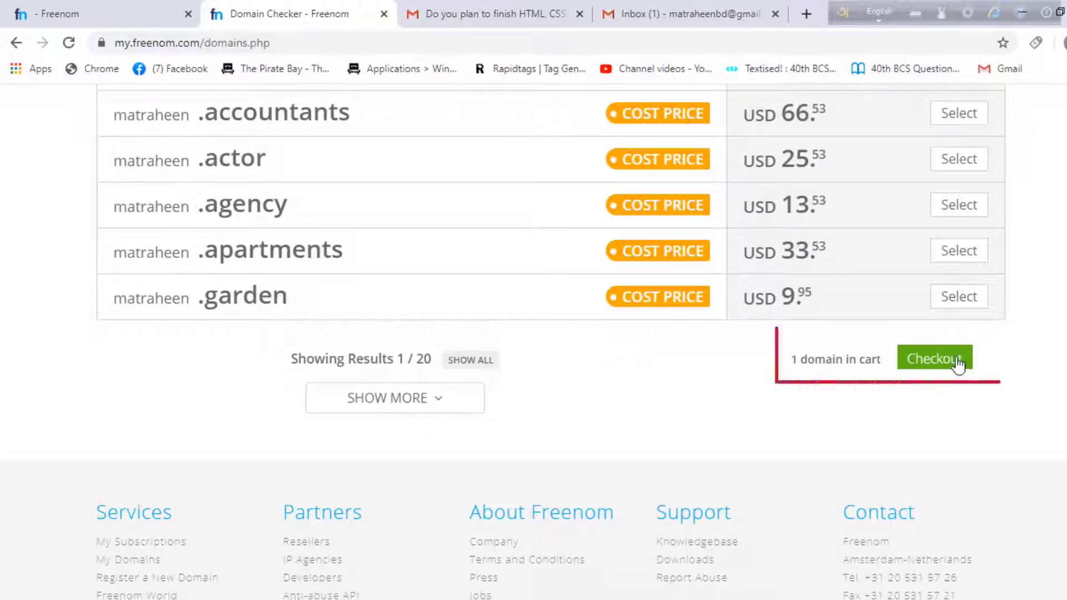
{"action": "left_click", "coordinate": [939, 364]}
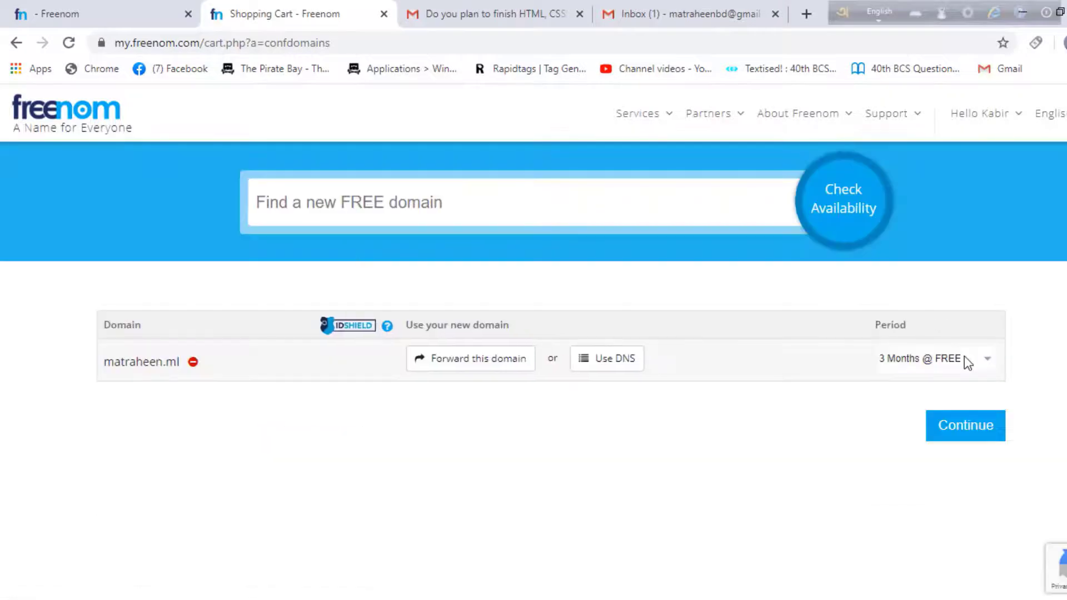
- Set the matraheen.ml registration period to 12 Months @ FREE and complete the order
{"action": "left_click", "coordinate": [936, 362]}
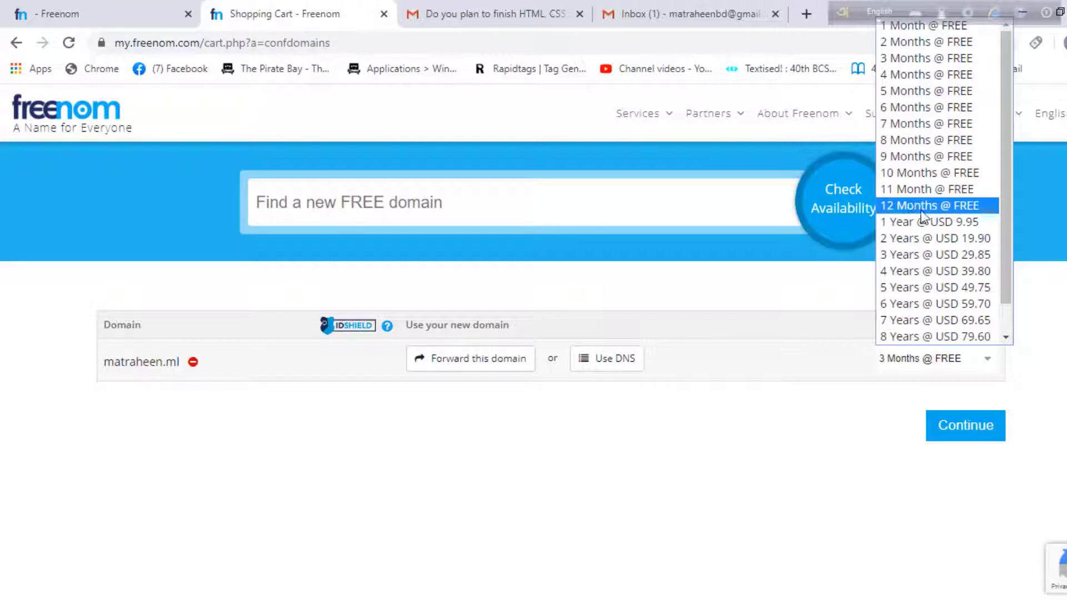
{"action": "left_click", "coordinate": [969, 207]}
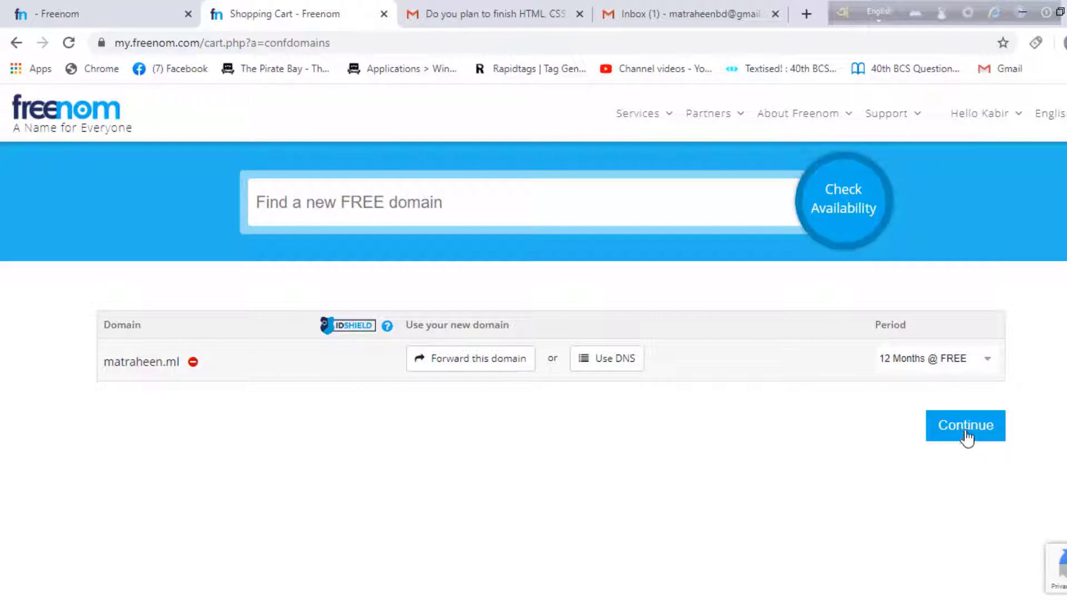
{"action": "left_click", "coordinate": [931, 427]}
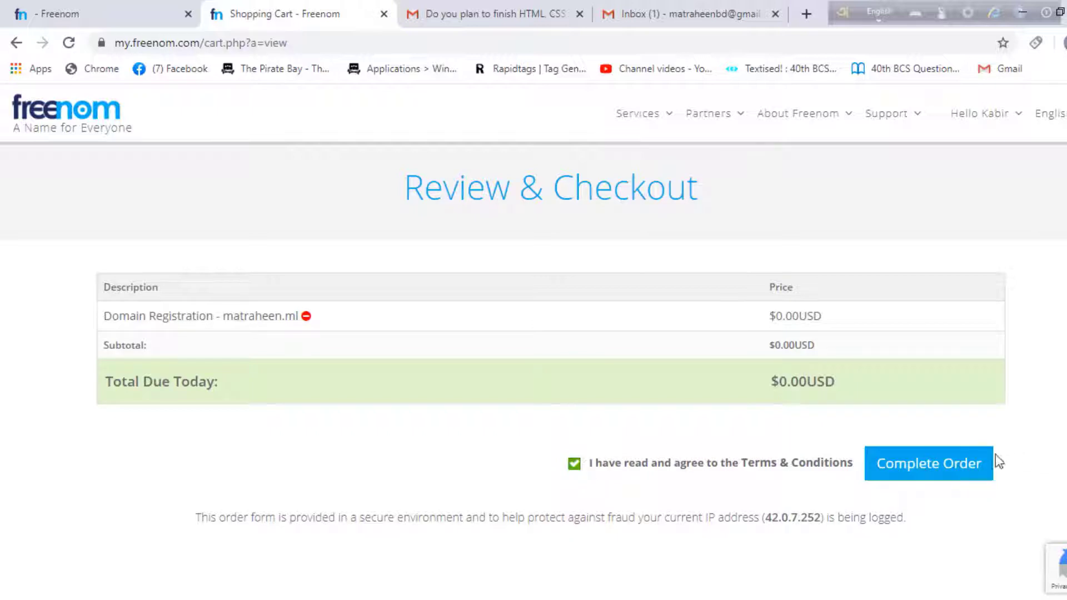
{"action": "left_click", "coordinate": [952, 467]}
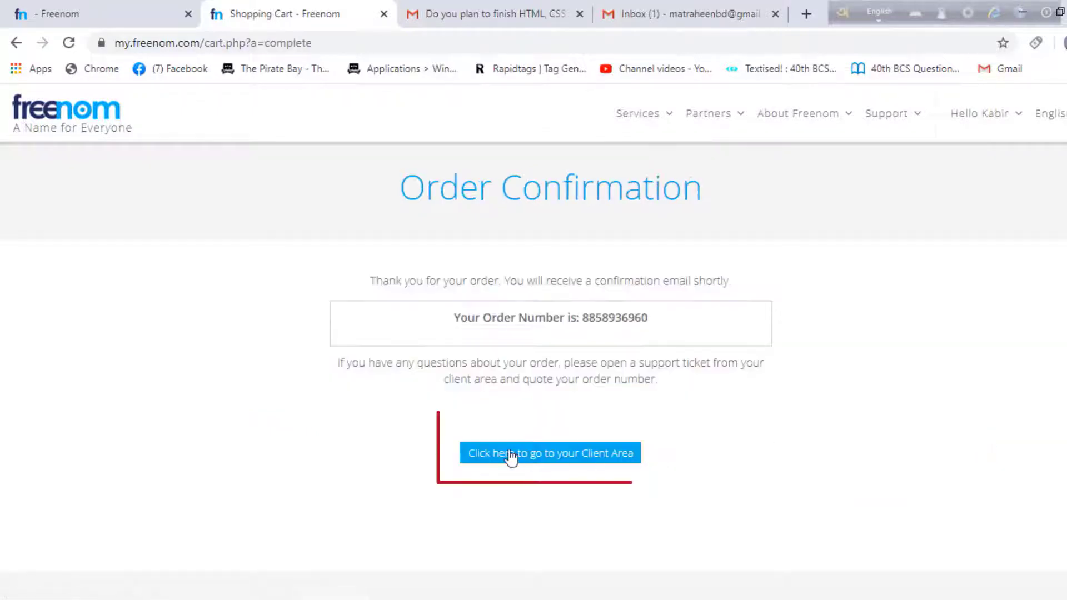
- Go to the client area and open the list of registered domains
{"action": "left_click", "coordinate": [562, 461]}
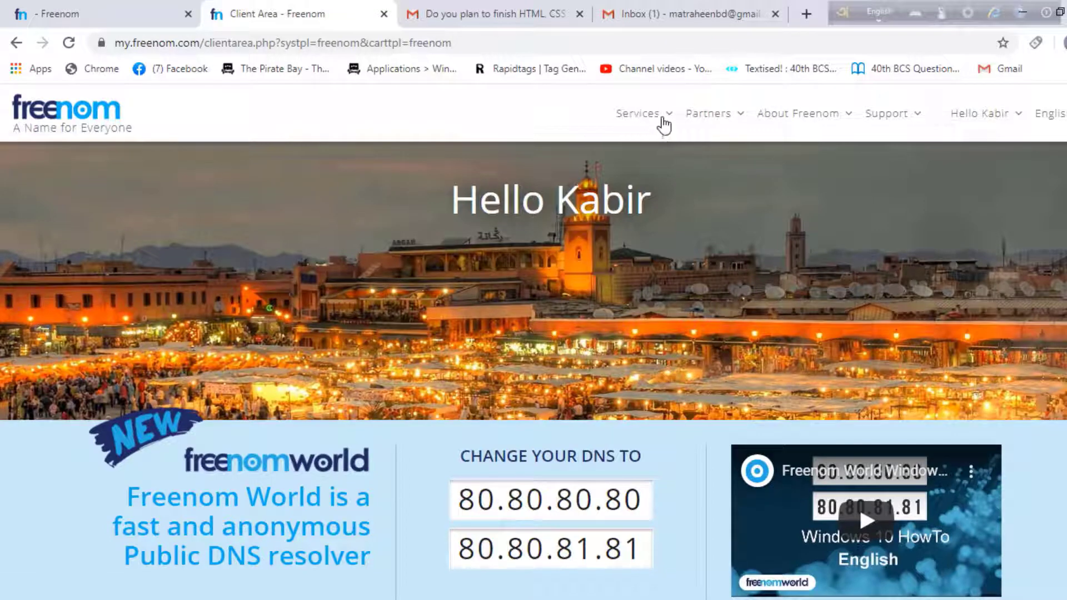
{"action": "left_click", "coordinate": [670, 114]}
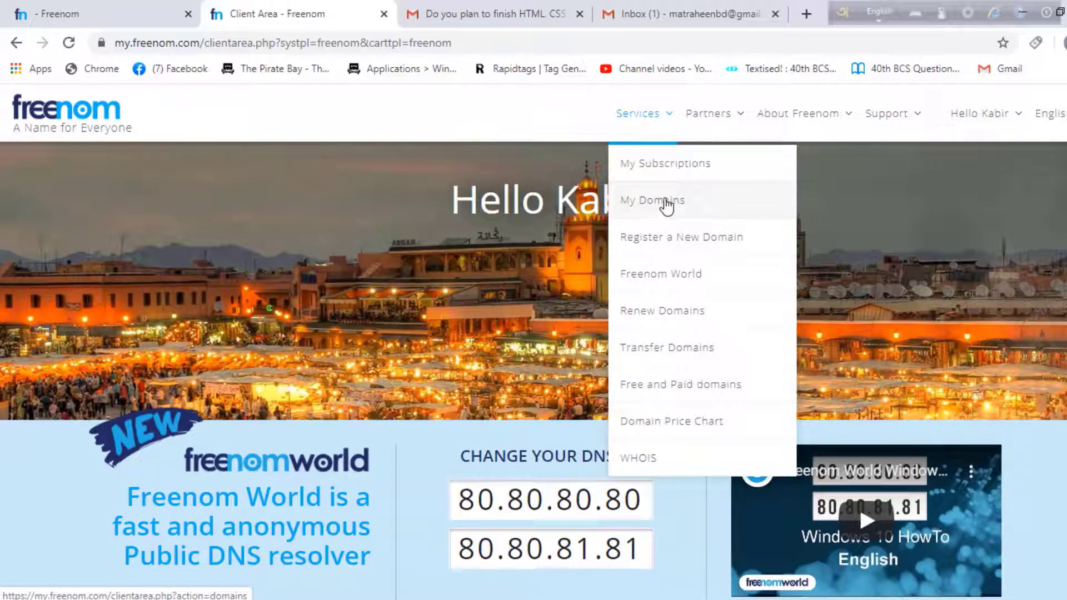
{"action": "left_click", "coordinate": [666, 205]}
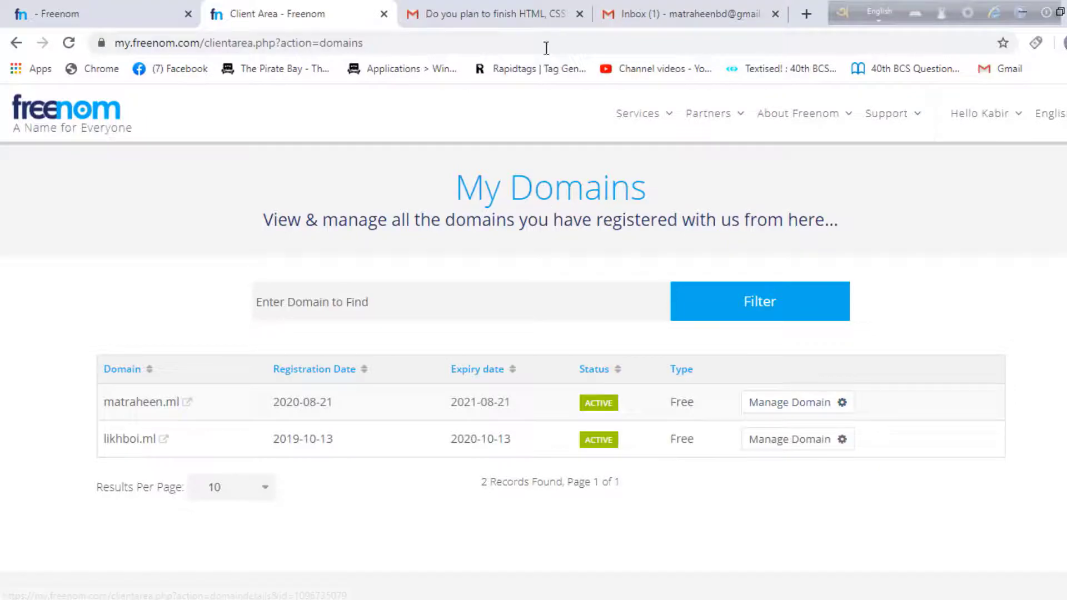
- Close the two Gmail tabs and open a new blank browser tab
{"action": "middle_click", "coordinate": [531, 16]}
{"action": "middle_click", "coordinate": [531, 17]}
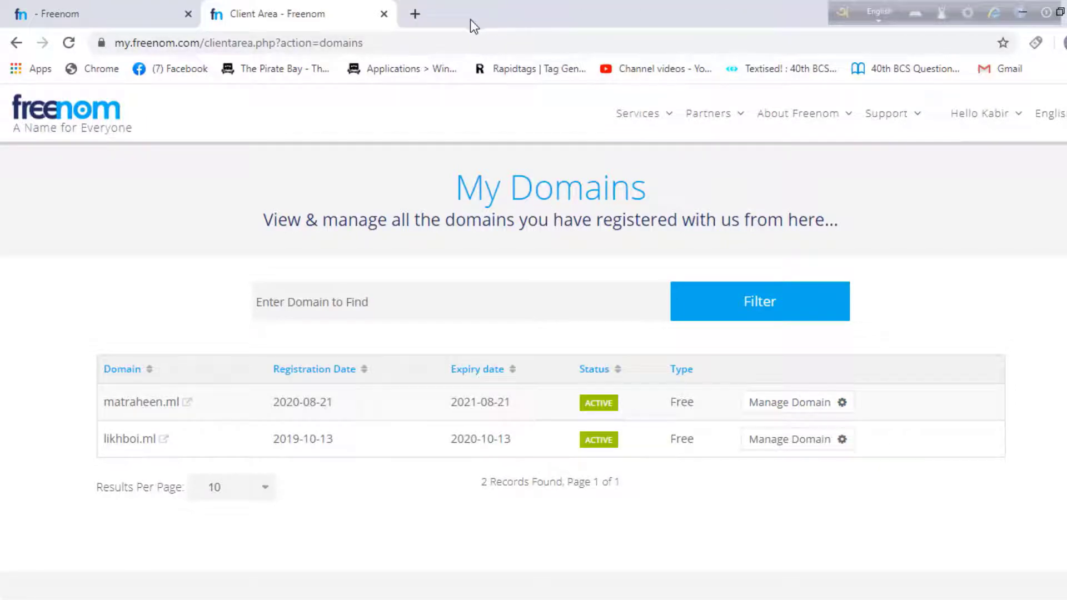
{"action": "double_click", "coordinate": [418, 19]}
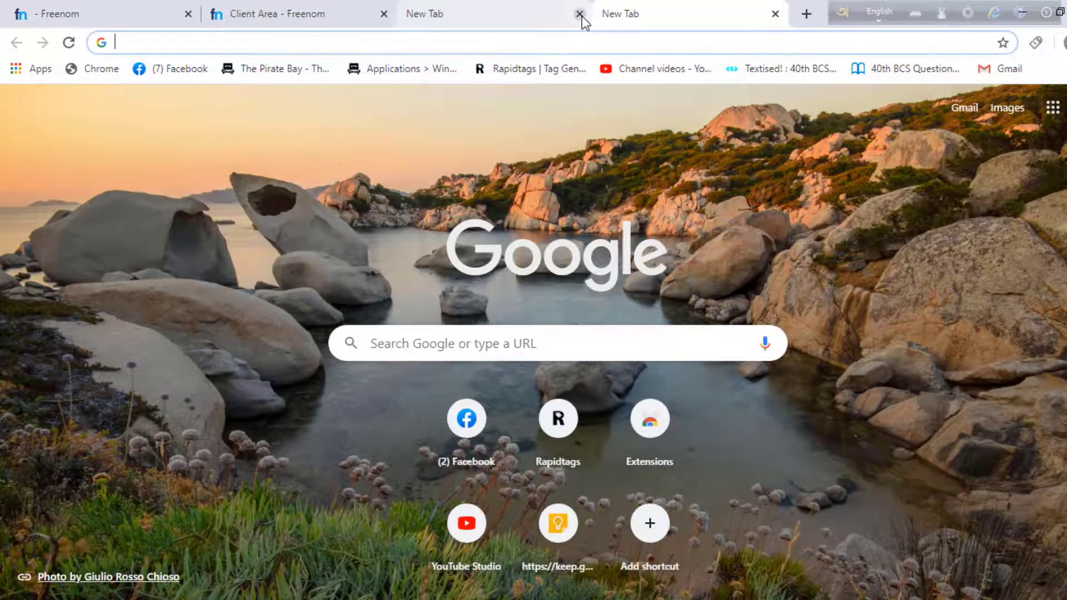
- Close the extra blank tab, search Google for blogspot and open the Blogger.com result
{"action": "left_click", "coordinate": [579, 14]}
{"action": "left_click", "coordinate": [374, 43]}
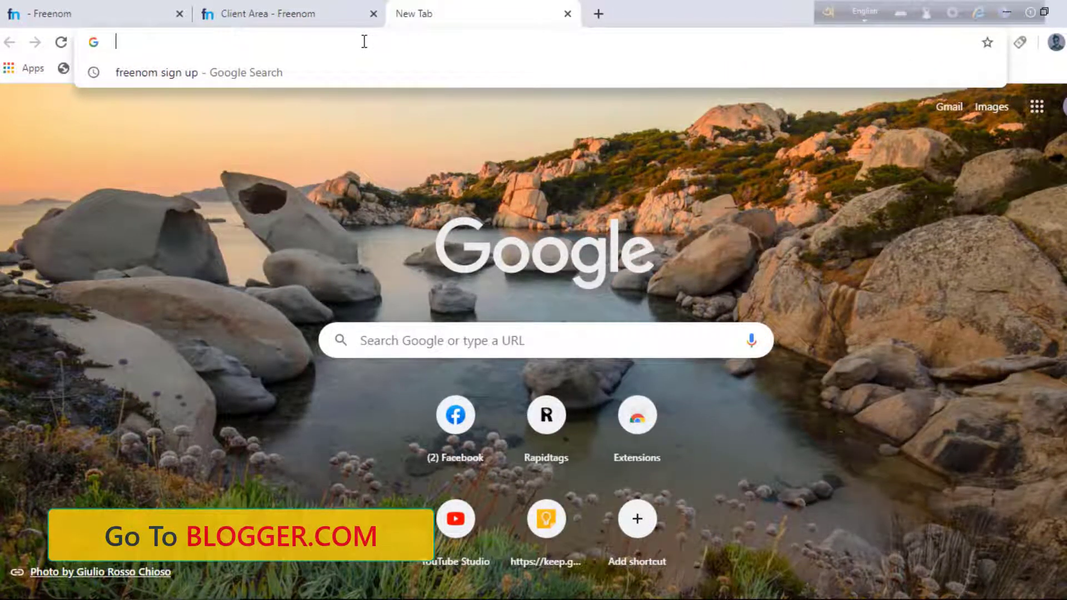
{"action": "type", "text": "bl"}
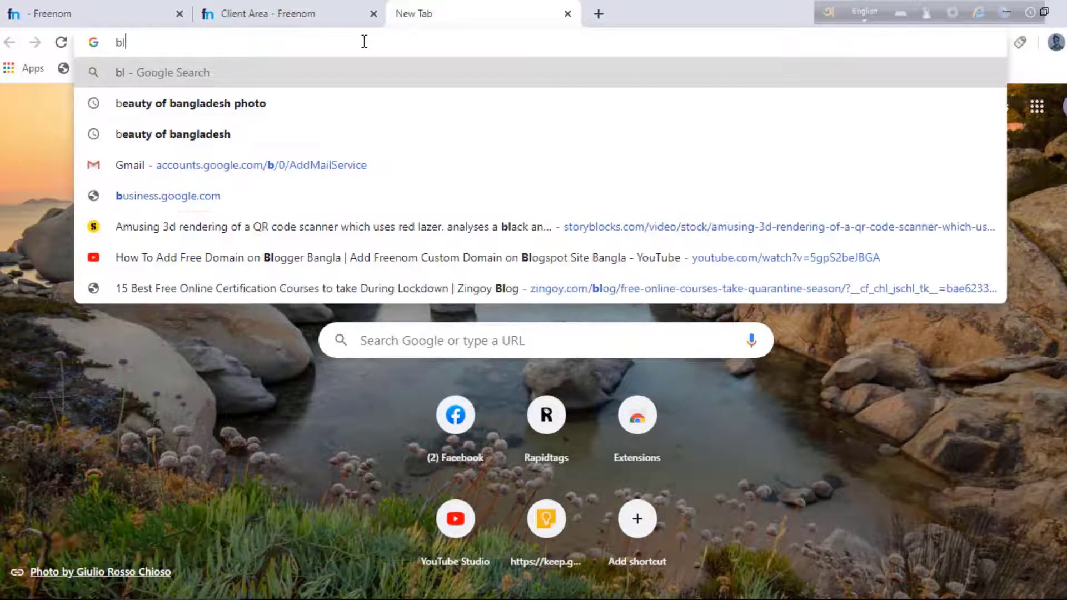
{"action": "type", "text": "o"}
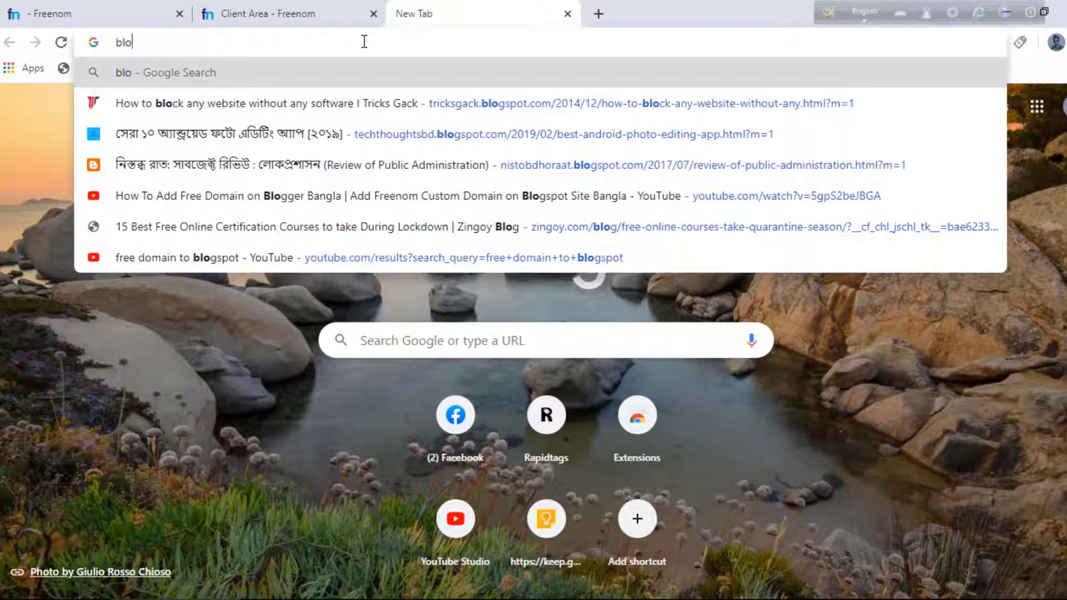
{"action": "type", "text": "g"}
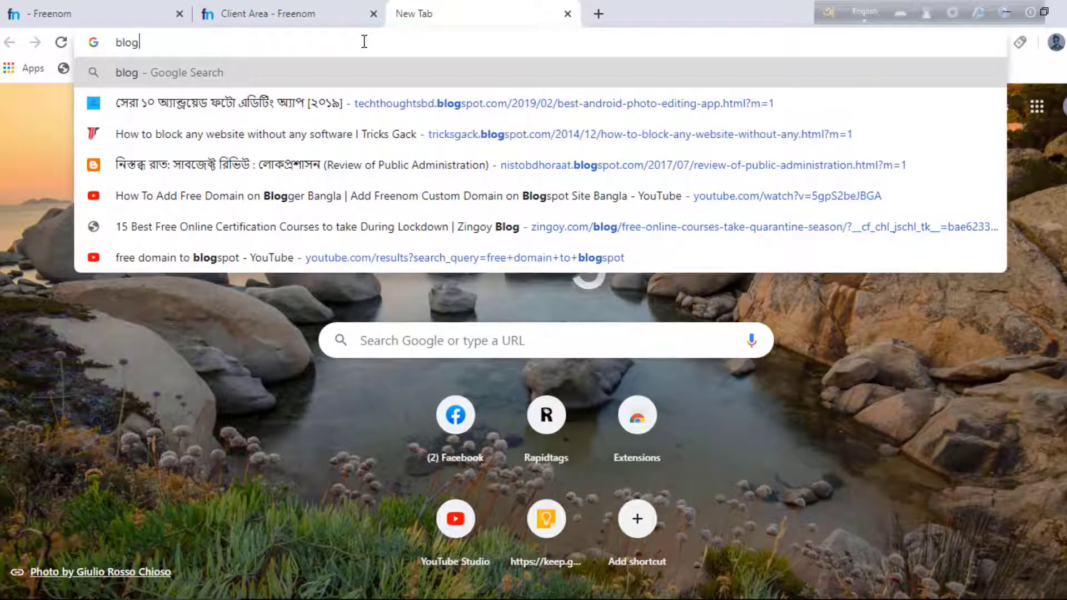
{"action": "type", "text": "s"}
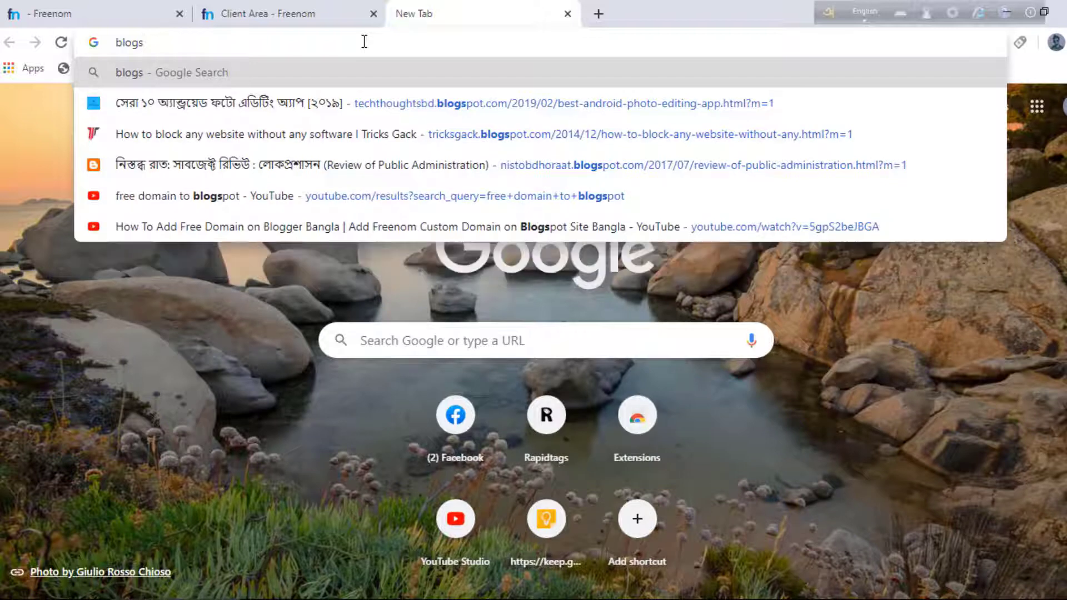
{"action": "type", "text": "pot'"}
{"action": "key", "text": "Return"}
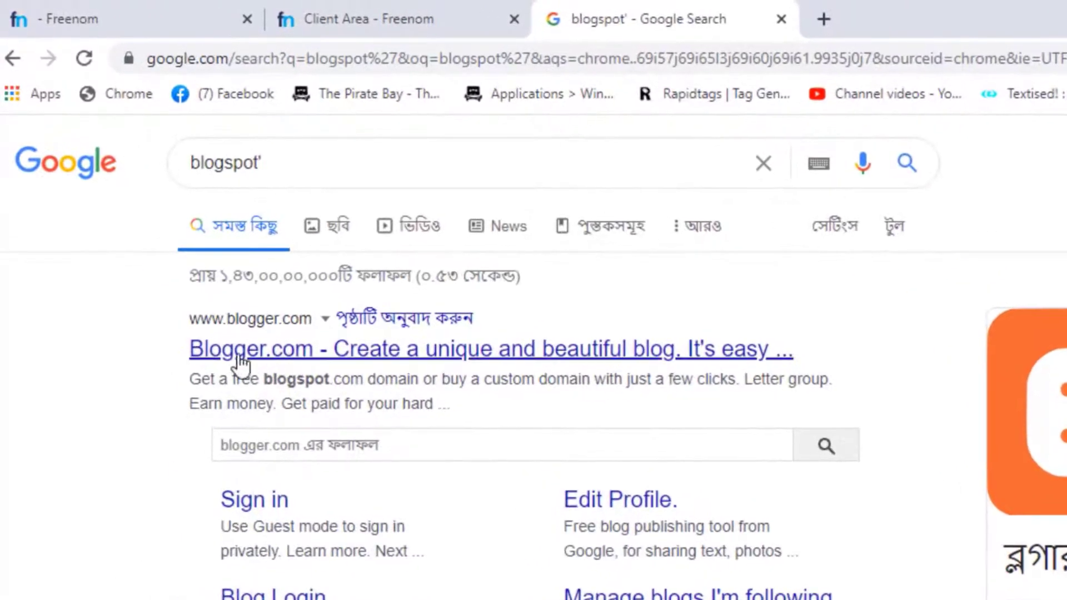
{"action": "left_click", "coordinate": [272, 353]}
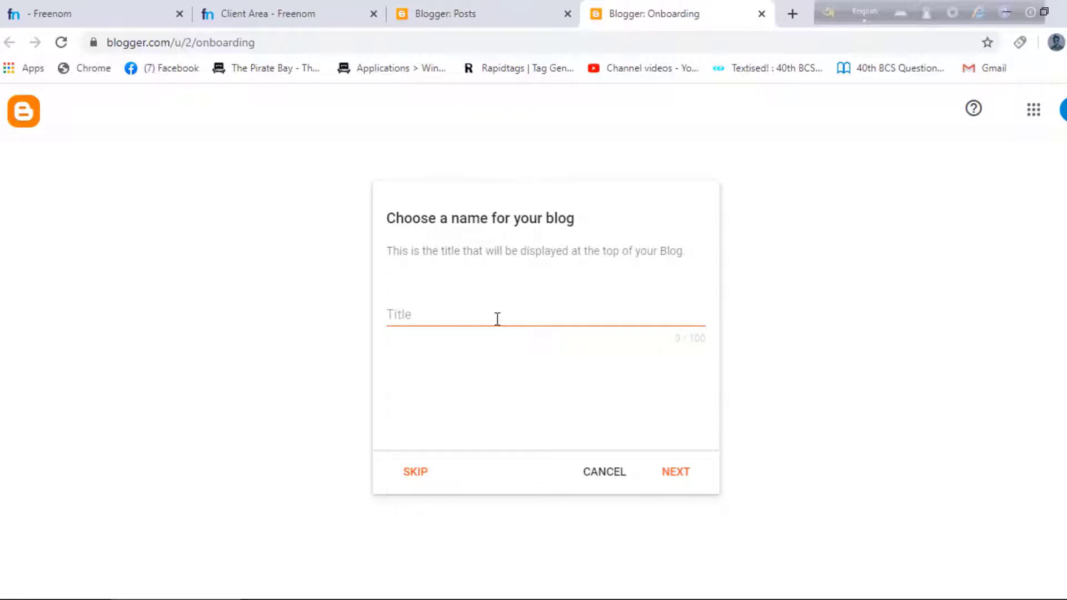
- Skip naming a blog in the Blogger onboarding and finish the display name prompt
{"action": "left_click", "coordinate": [497, 319]}
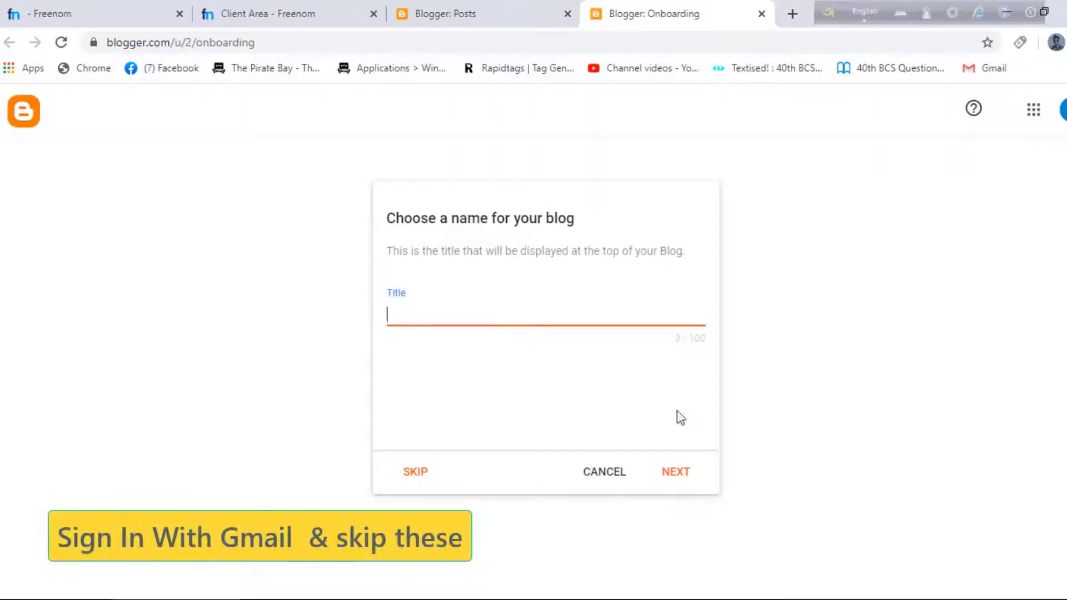
{"action": "left_click", "coordinate": [932, 394]}
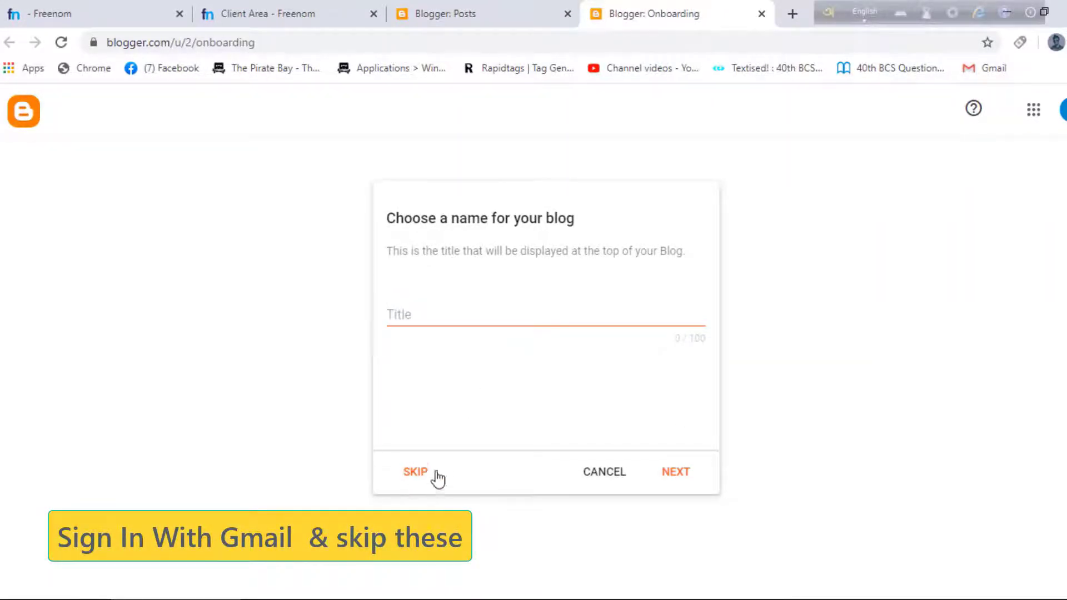
{"action": "left_click", "coordinate": [413, 477]}
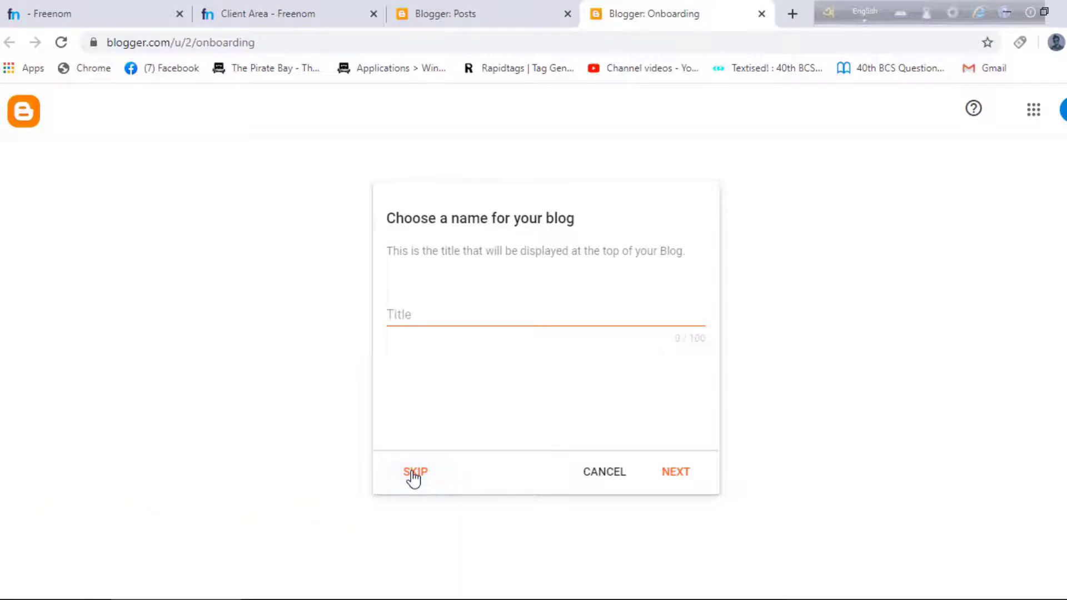
{"action": "left_click", "coordinate": [414, 478]}
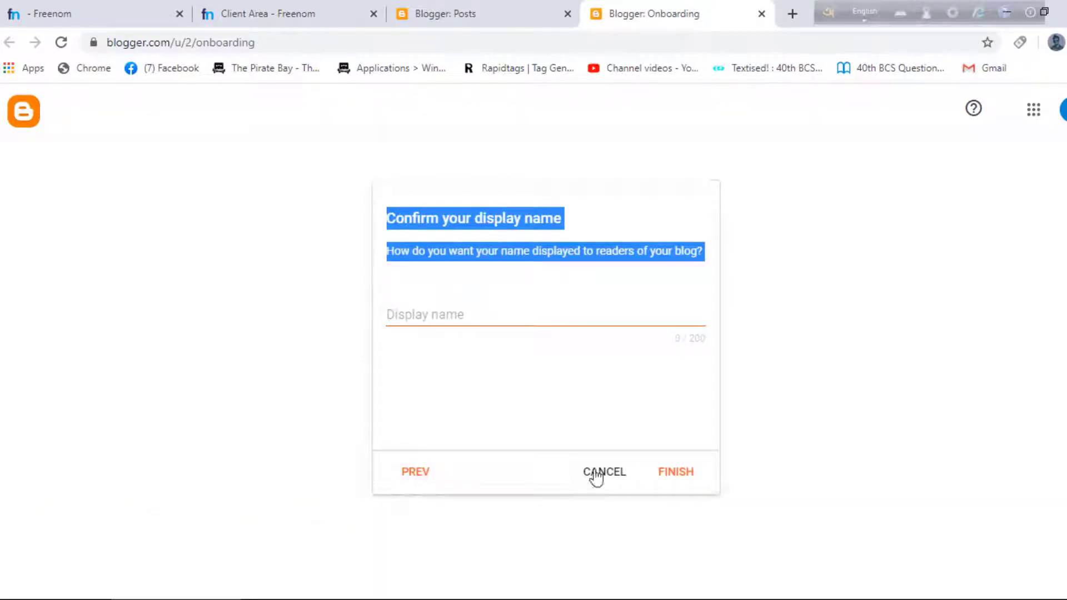
{"action": "left_click", "coordinate": [689, 477]}
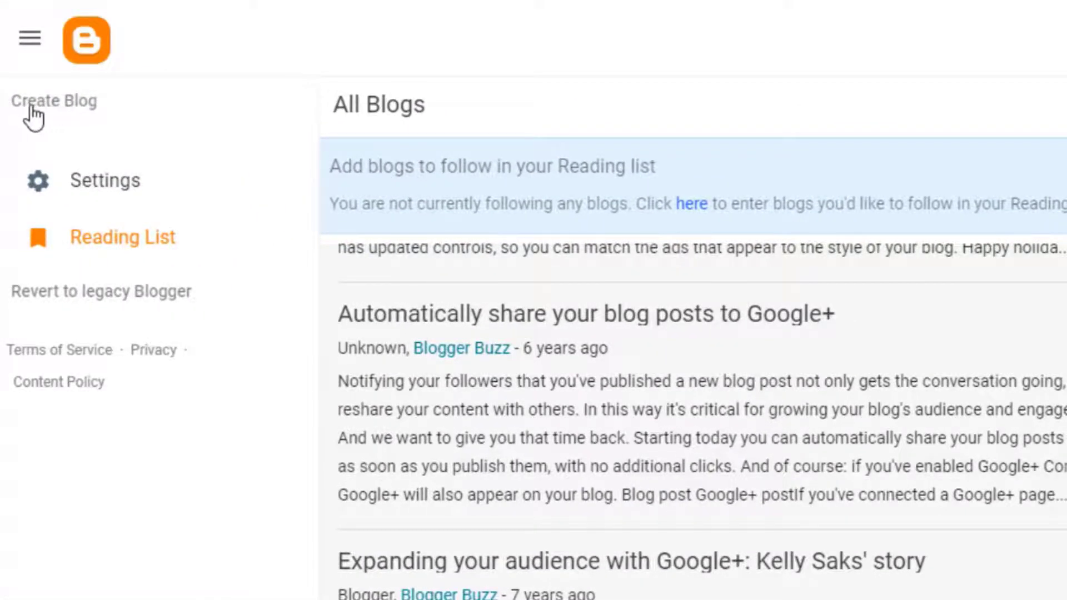
- Start creating a new blog with the title matraheen and continue to its URL
{"action": "left_click", "coordinate": [40, 112]}
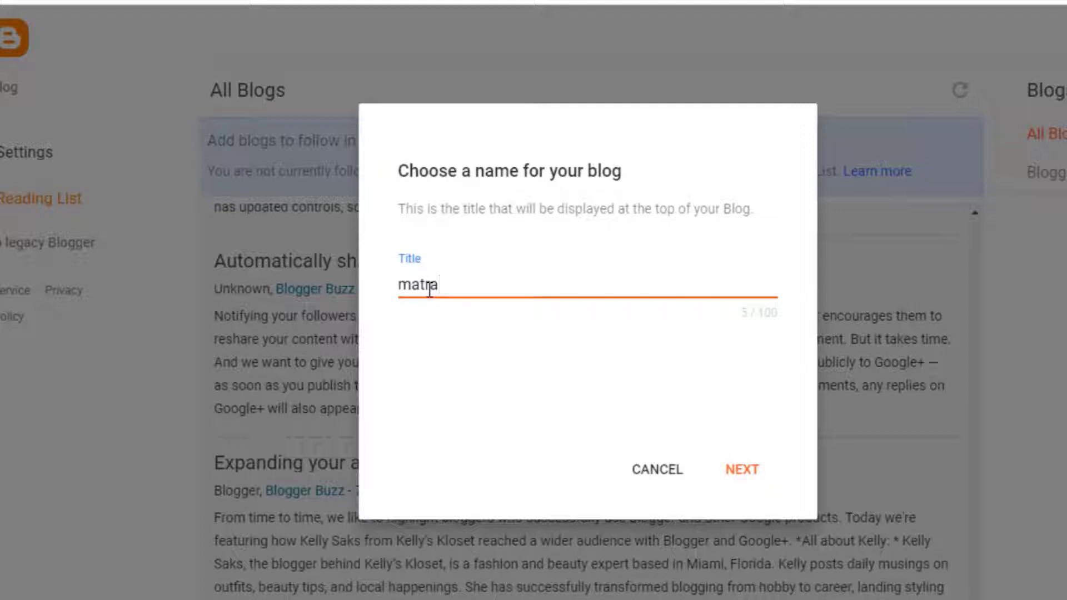
{"action": "type", "text": "heen"}
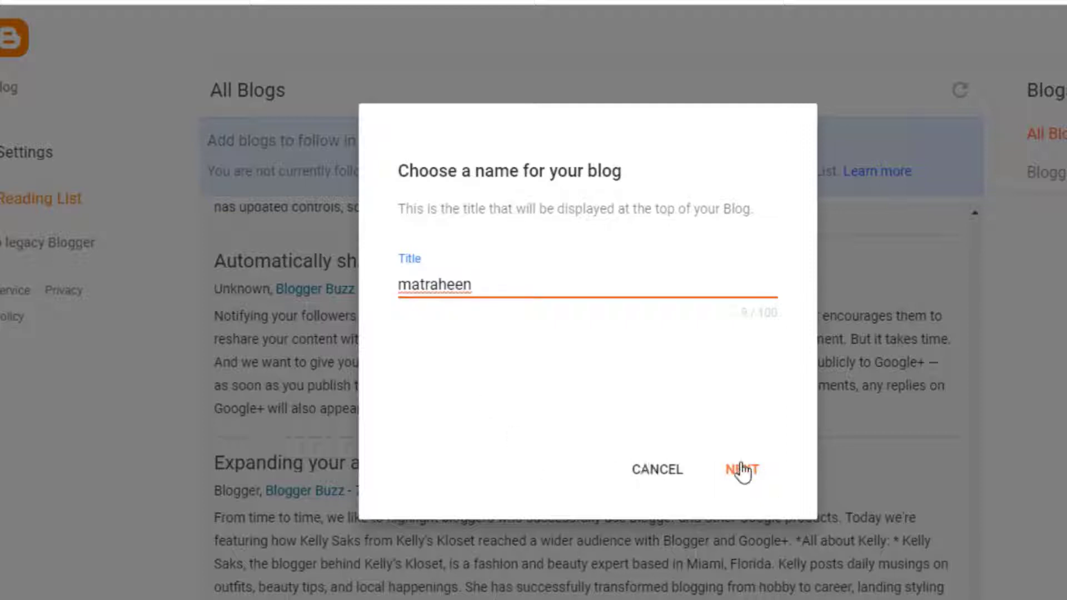
{"action": "left_click", "coordinate": [742, 471]}
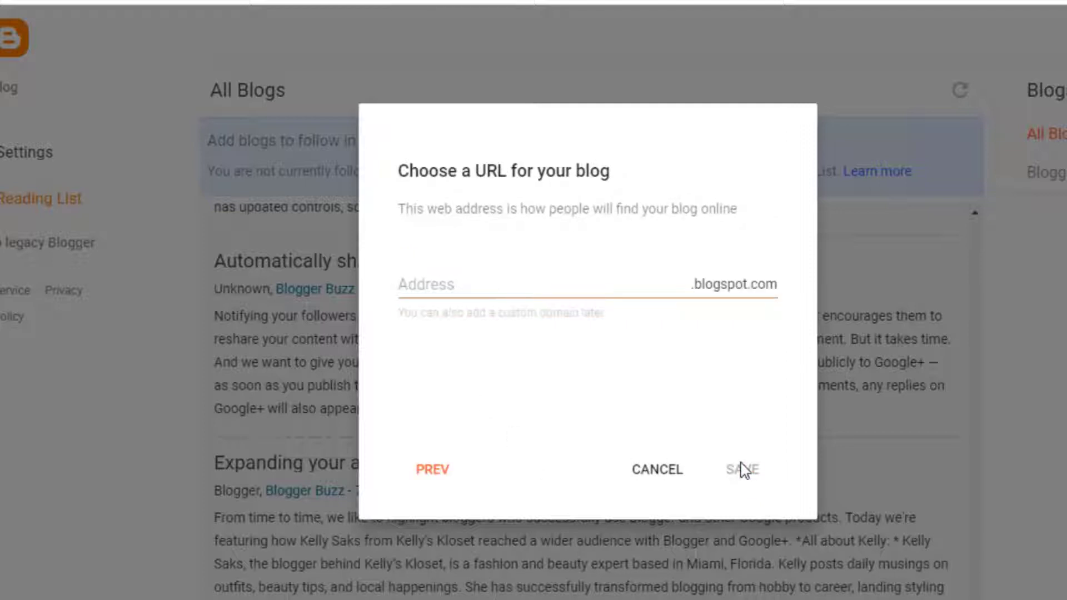
- Set the new blog's address to matraheenbd.blogspot.com and save the blog
{"action": "left_click", "coordinate": [528, 285]}
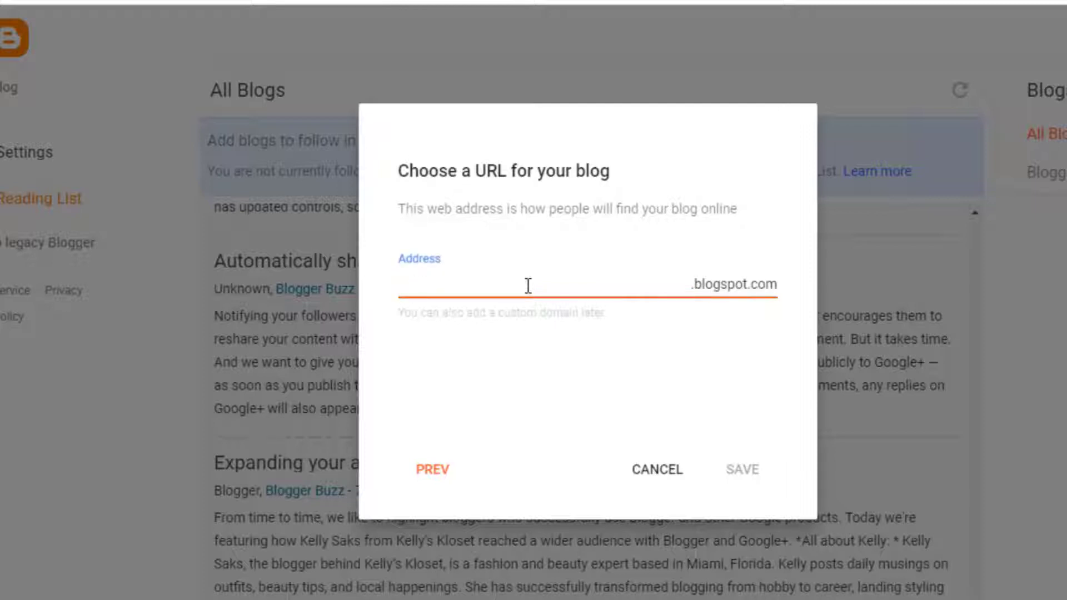
{"action": "type", "text": "ma"}
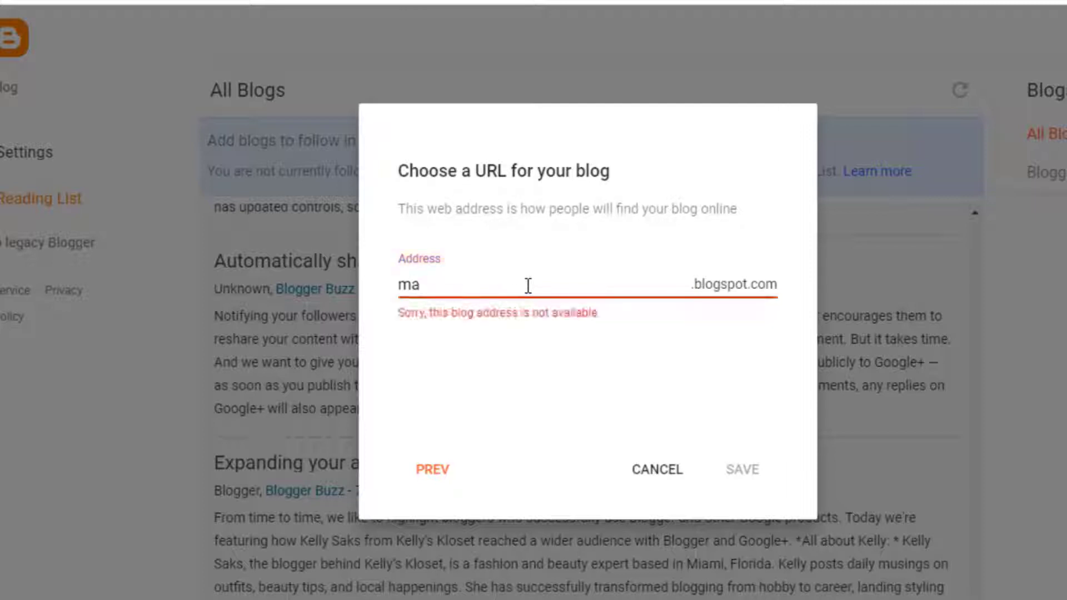
{"action": "type", "text": "traheen"}
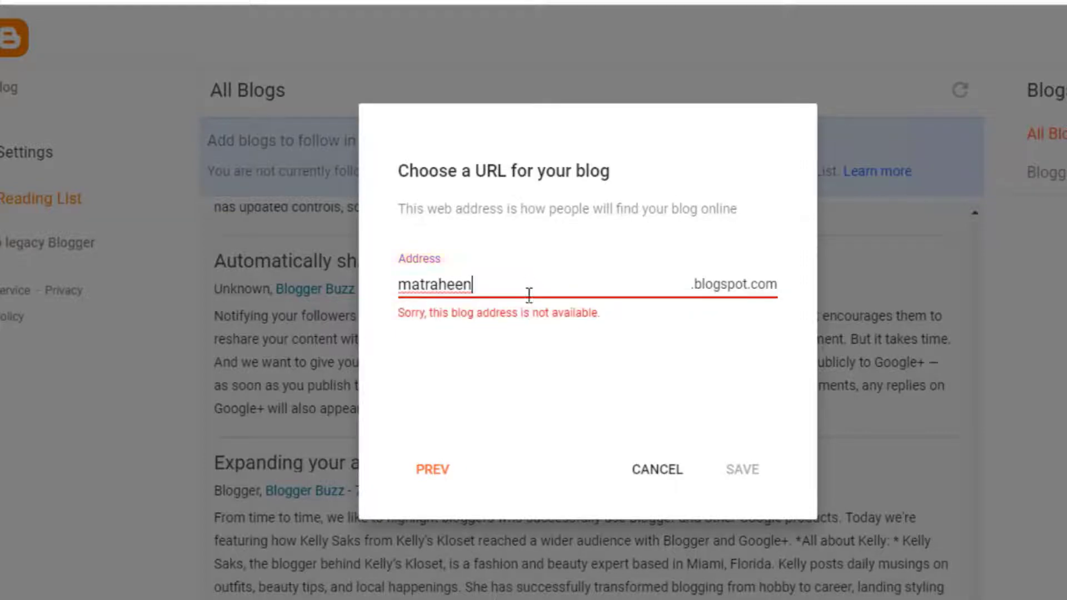
{"action": "type", "text": "bd"}
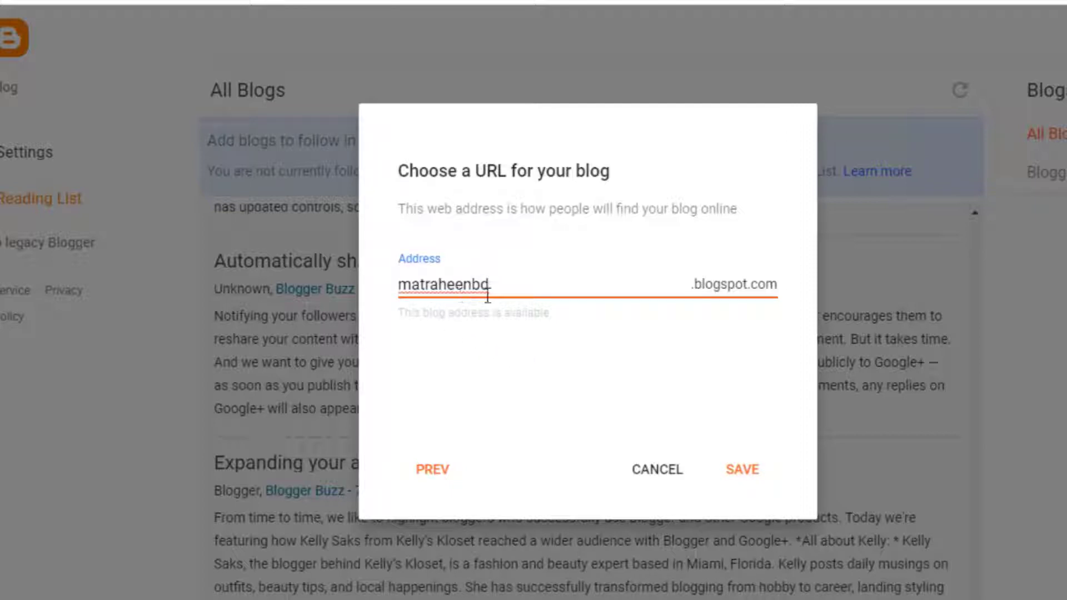
{"action": "left_click", "coordinate": [743, 469]}
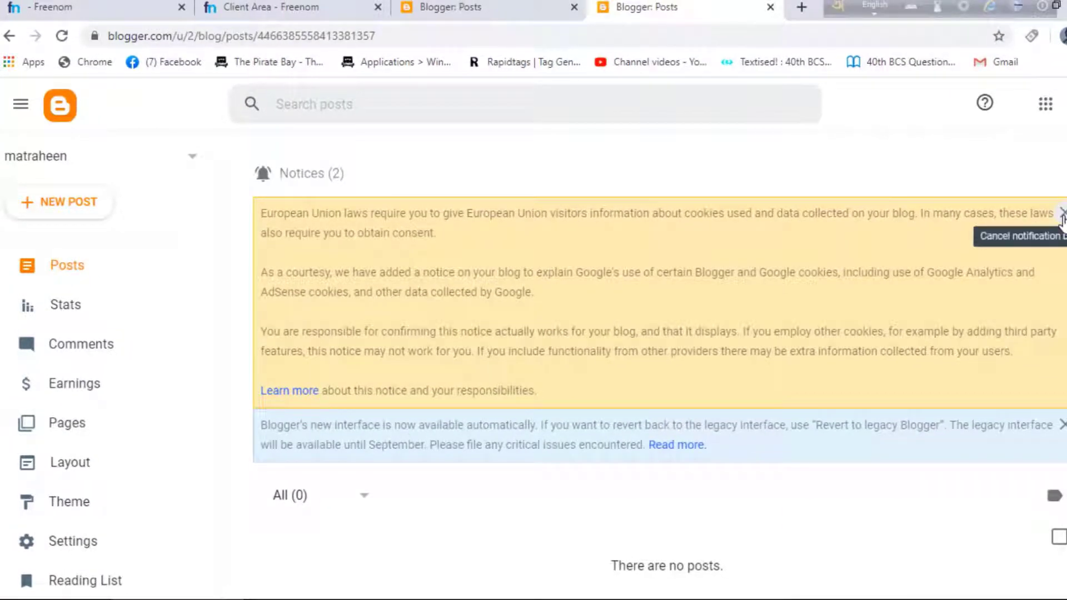
- Dismiss the European Union cookie notice and the new-interface notice on the blog's Posts page
{"action": "left_click", "coordinate": [1062, 214]}
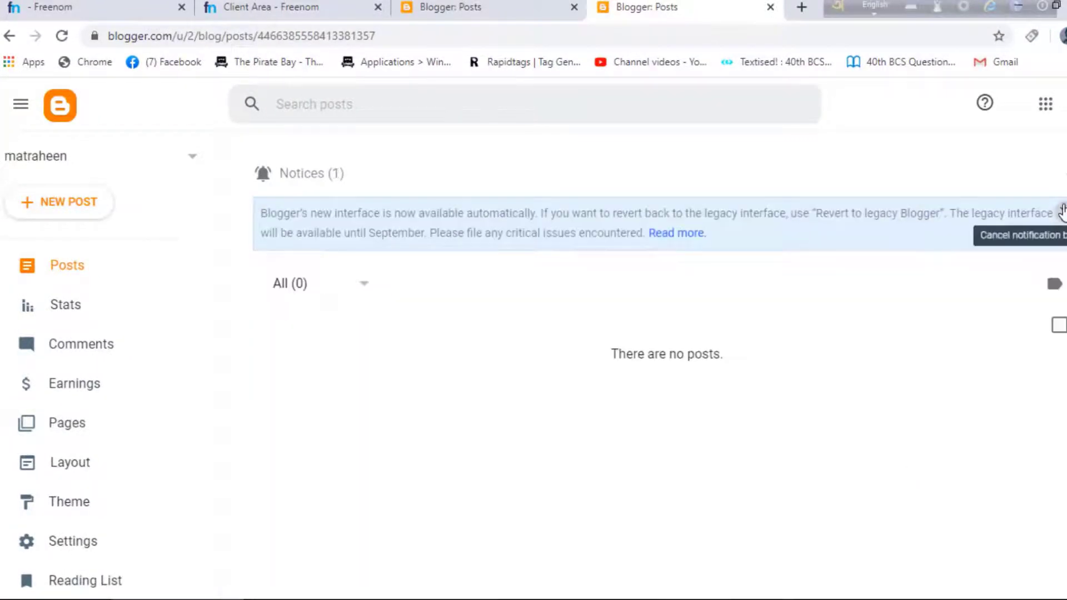
{"action": "left_click", "coordinate": [1062, 214]}
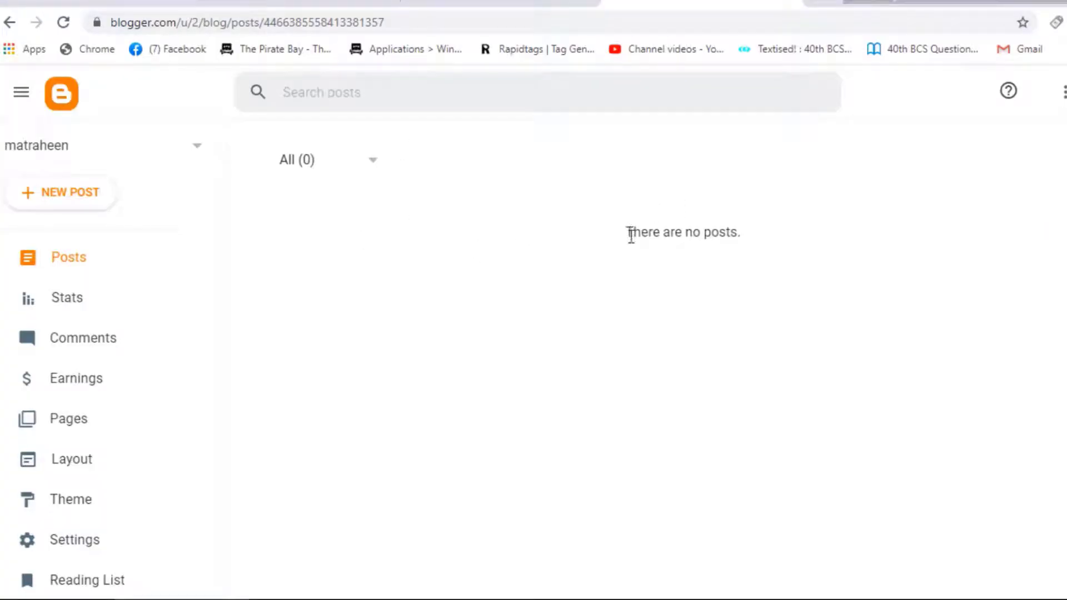
{"action": "left_click_drag", "start_coordinate": [624, 234], "coordinate": [832, 240]}
{"action": "left_click", "coordinate": [829, 240]}
{"action": "scroll", "coordinate": [106, 369], "scroll_direction": "down", "scroll_amount": 3}
{"action": "scroll", "coordinate": [97, 389], "scroll_direction": "up", "scroll_amount": 3}
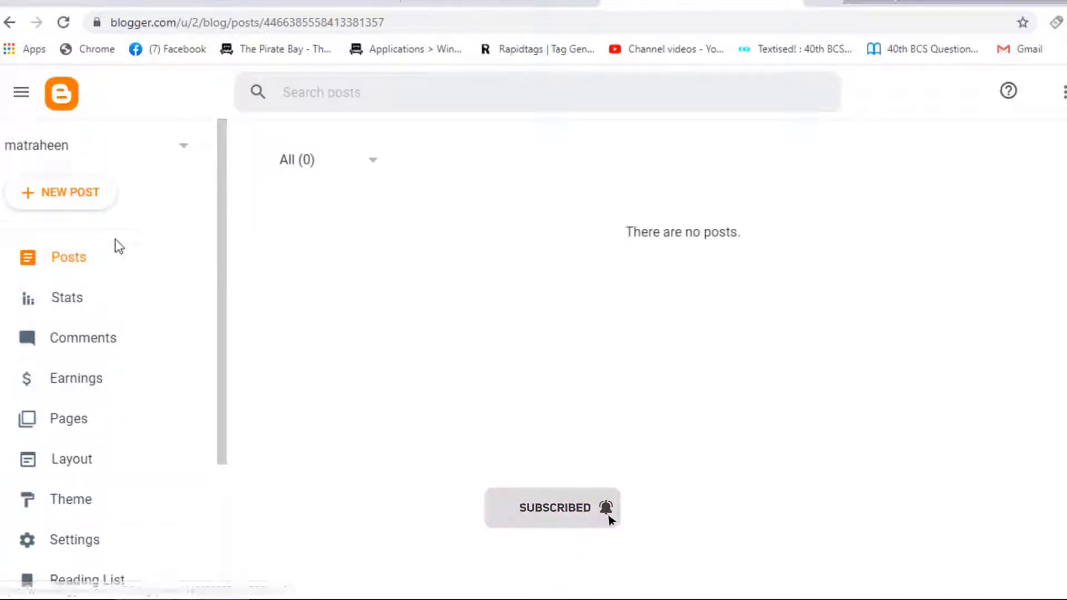
- Open the blog's settings and bring up the Custom domain entry under Publishing
{"action": "scroll", "coordinate": [117, 366], "scroll_direction": "down", "scroll_amount": 3}
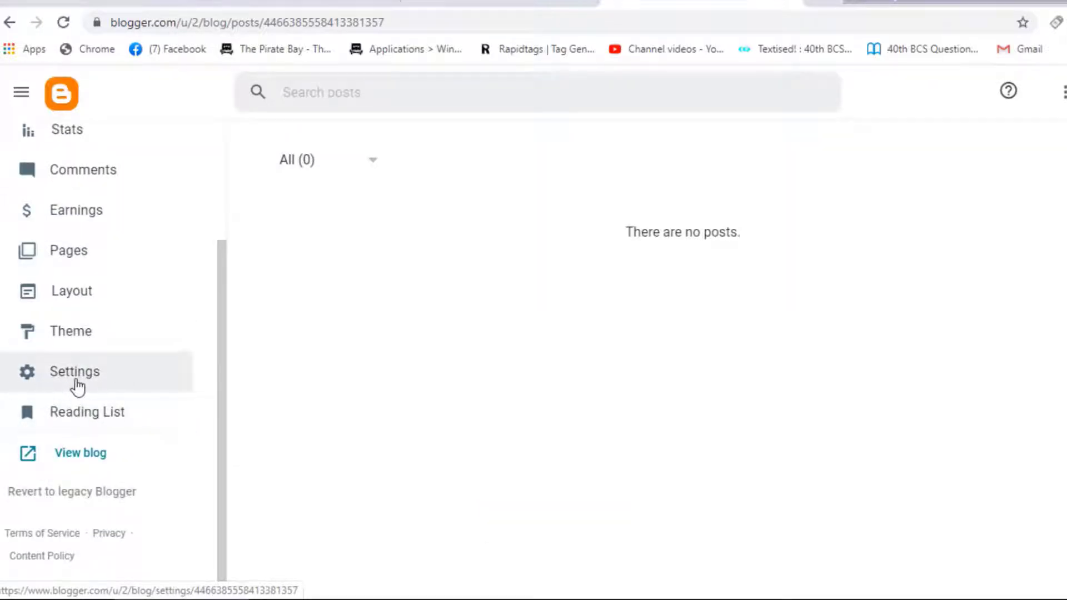
{"action": "left_click", "coordinate": [71, 379]}
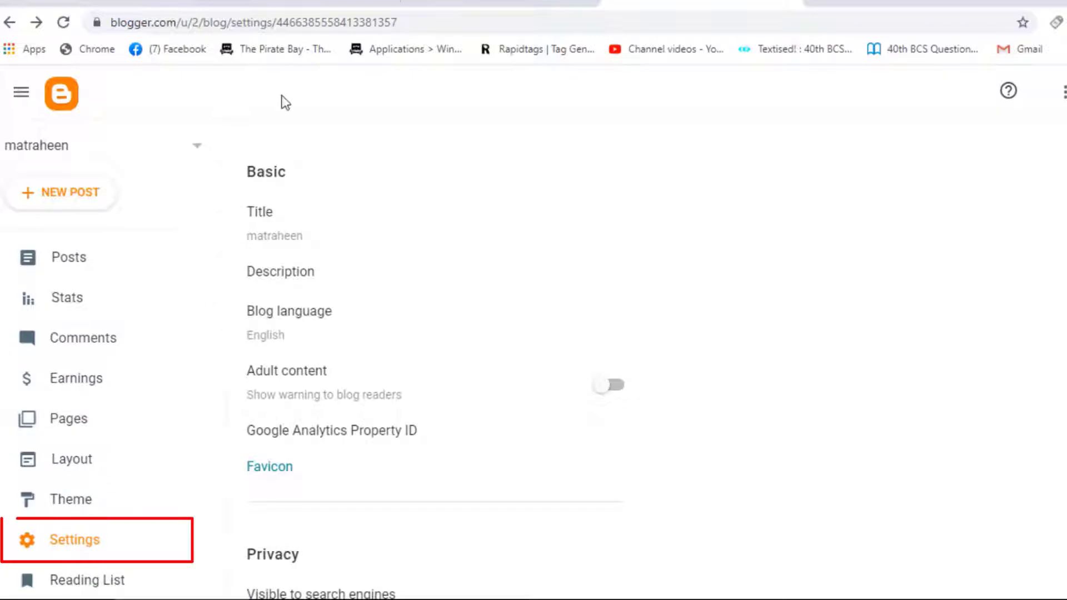
{"action": "scroll", "coordinate": [283, 330], "scroll_direction": "down", "scroll_amount": 9}
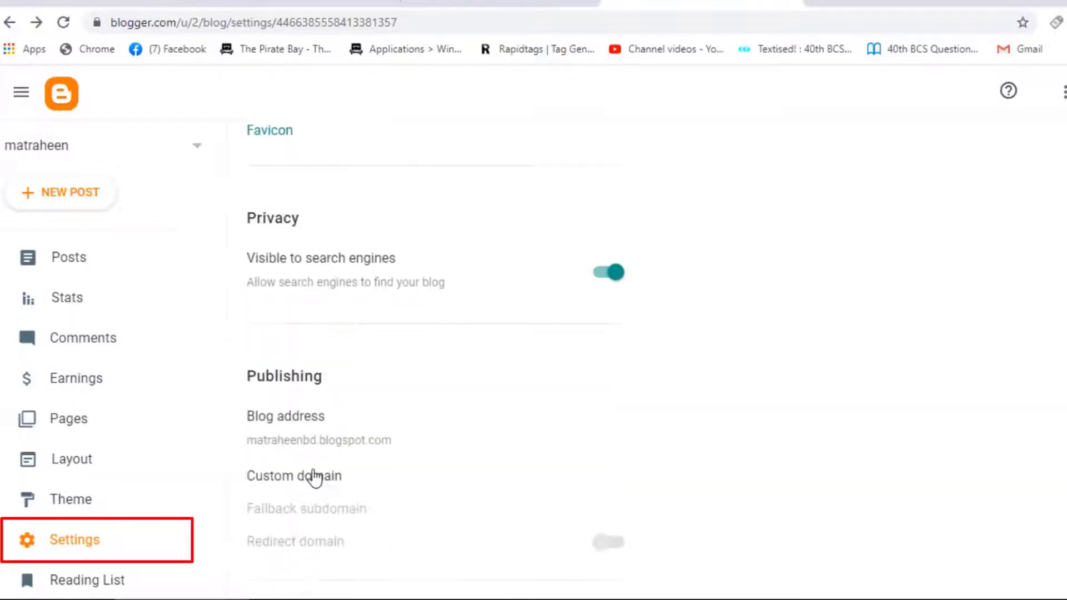
{"action": "scroll", "coordinate": [553, 530], "scroll_direction": "down", "scroll_amount": 3}
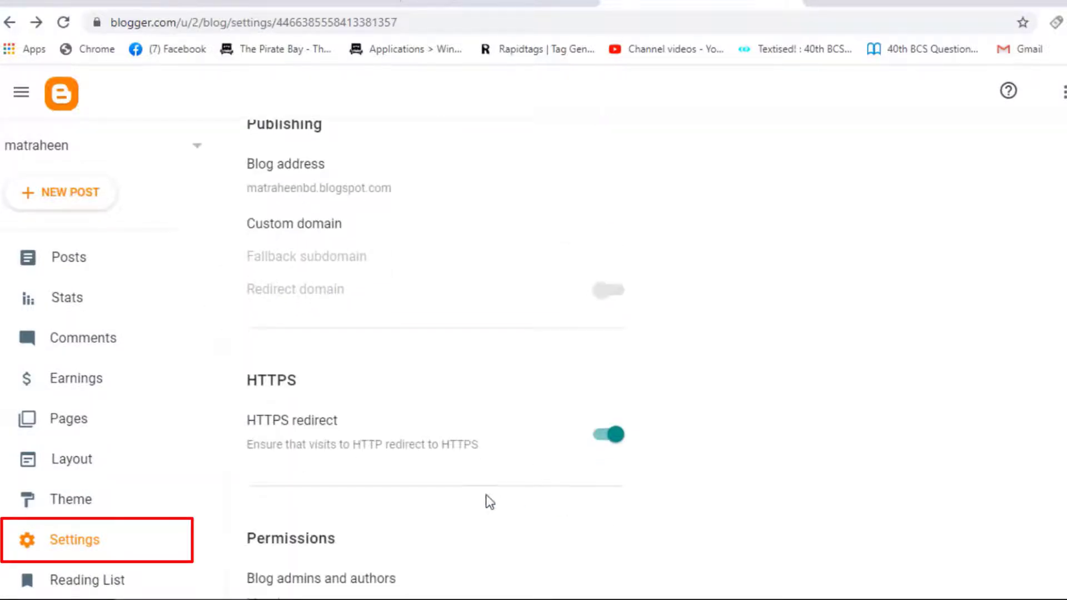
{"action": "scroll", "coordinate": [469, 476], "scroll_direction": "up", "scroll_amount": 2}
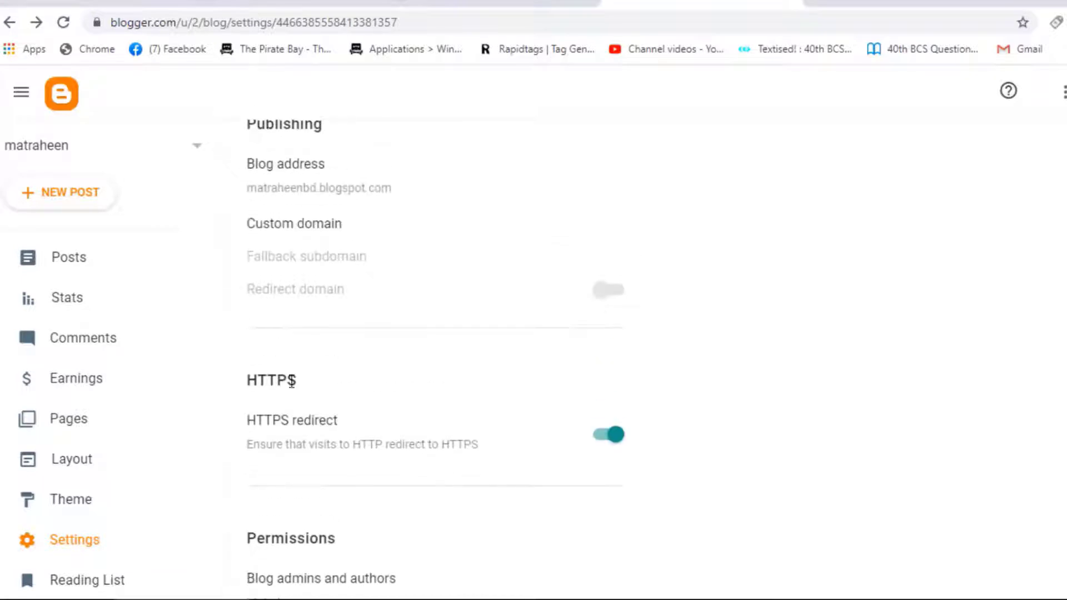
{"action": "triple_click", "coordinate": [278, 225]}
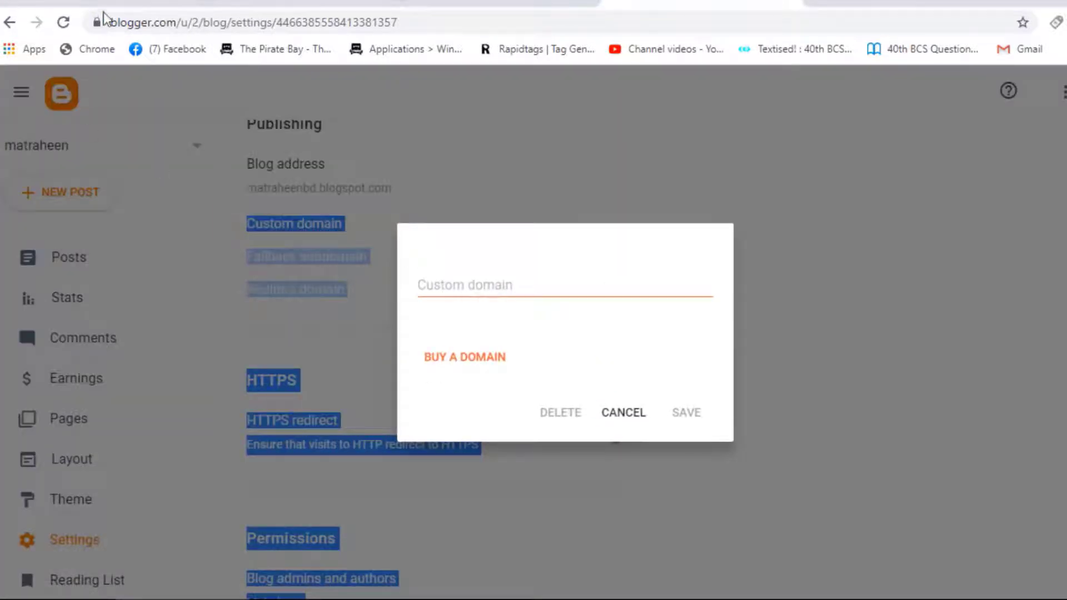
- Switch to the Freenom domain list and open the DNS management of matraheen.ml
{"action": "left_click", "coordinate": [300, 4]}
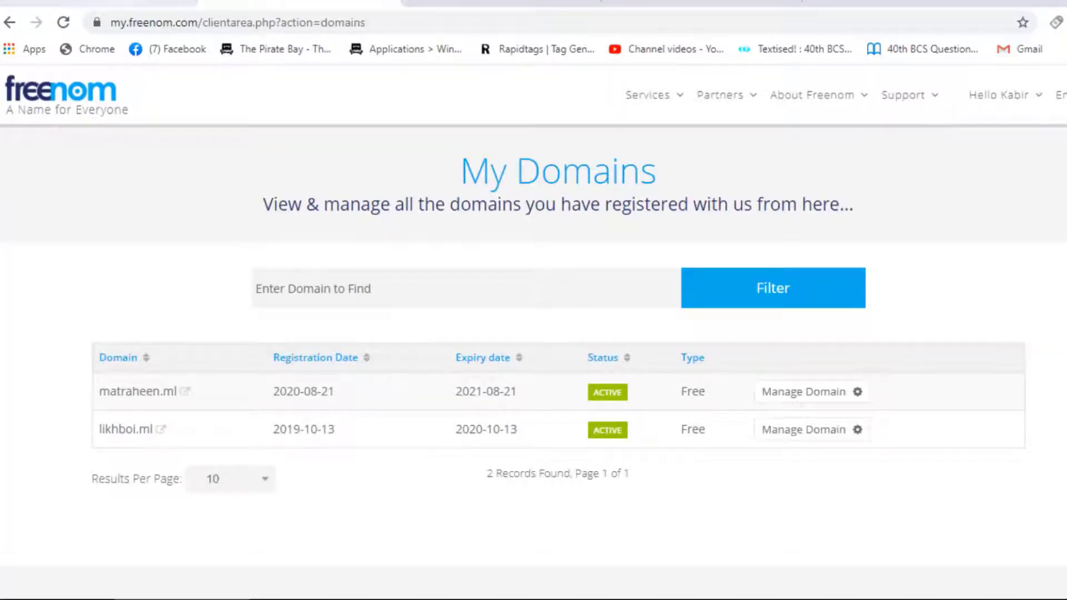
{"action": "left_click", "coordinate": [137, 3]}
{"action": "left_click", "coordinate": [233, 3]}
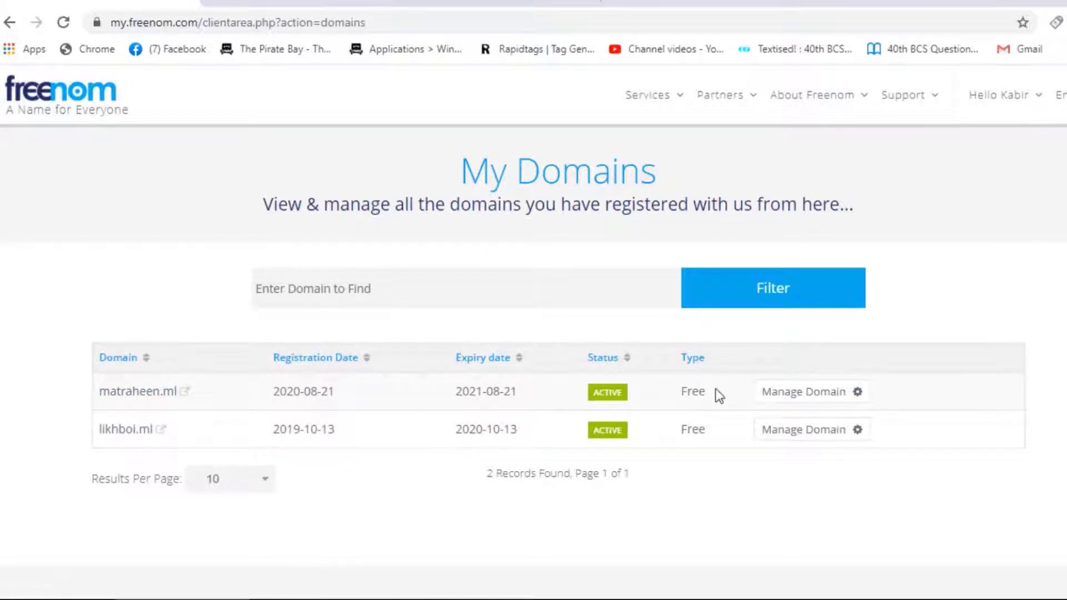
{"action": "left_click", "coordinate": [793, 396]}
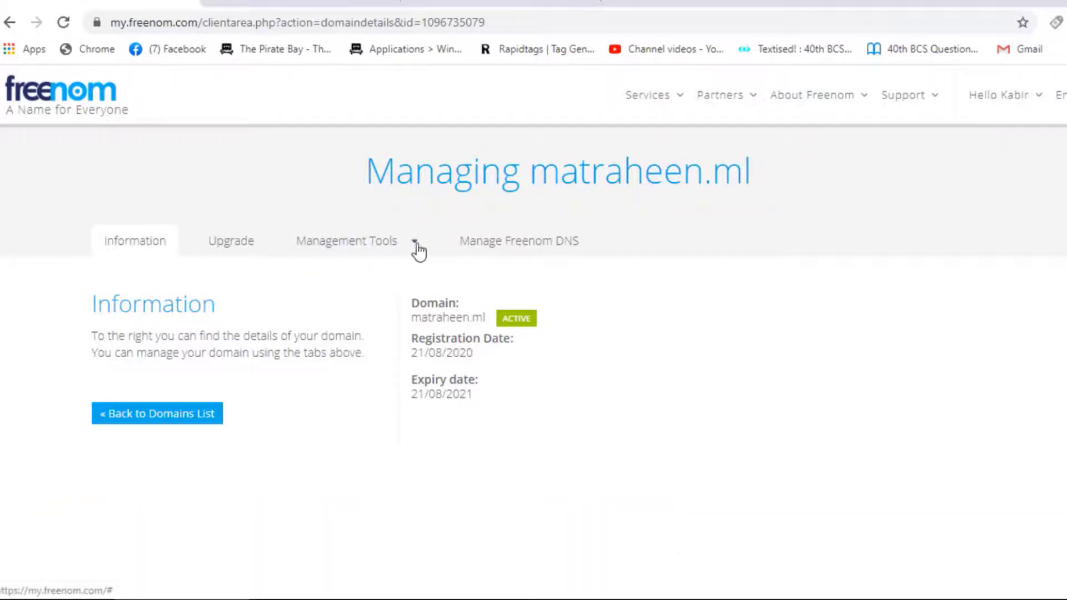
{"action": "left_click", "coordinate": [375, 245]}
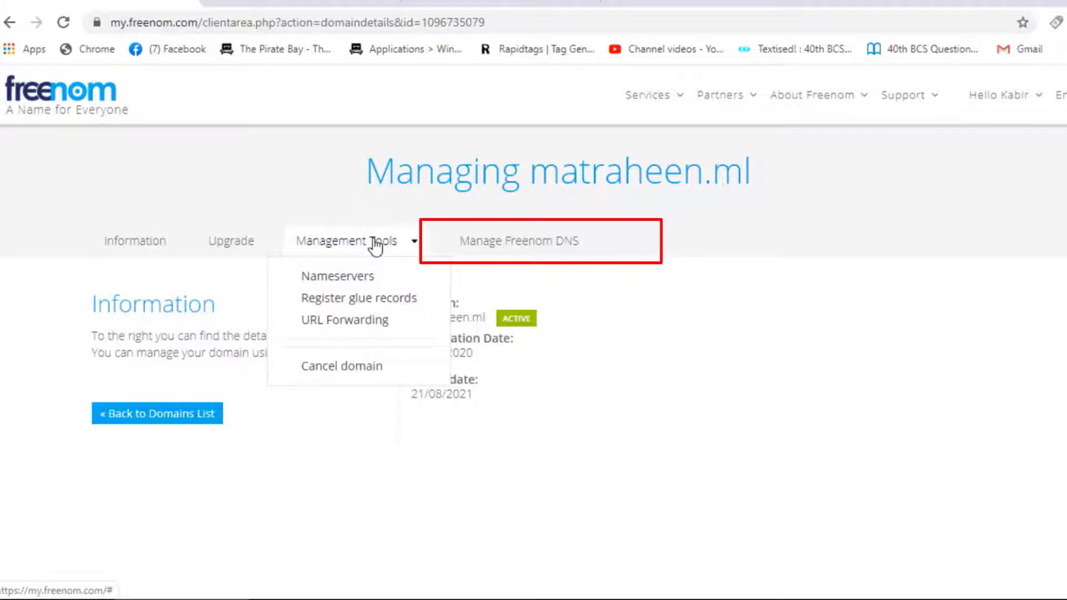
{"action": "left_click", "coordinate": [489, 241]}
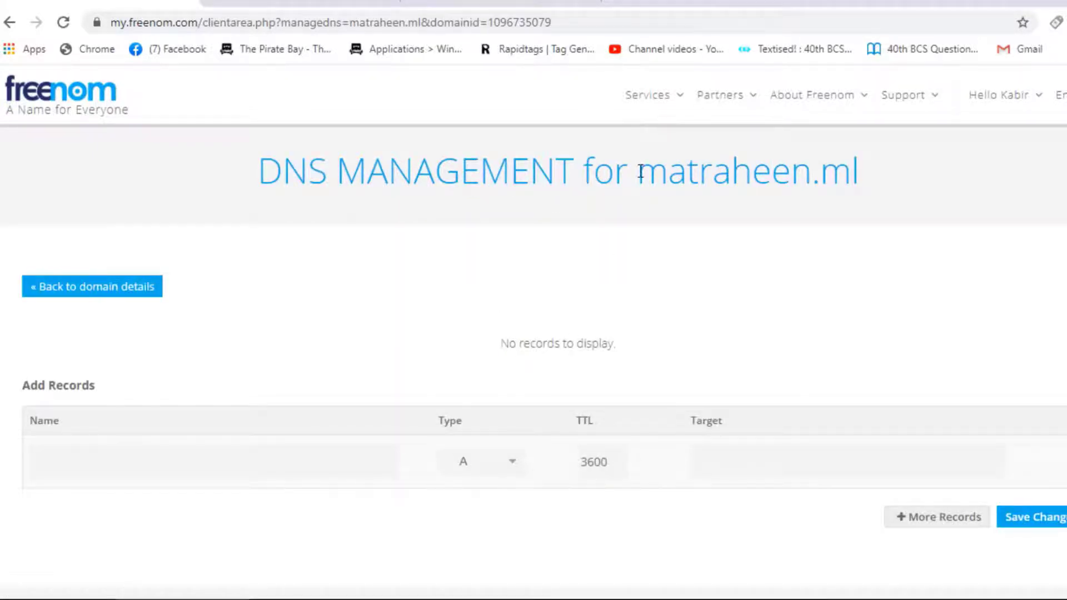
- Copy the domain name matraheen.ml from the DNS management page heading
{"action": "left_click_drag", "start_coordinate": [641, 172], "coordinate": [898, 178]}
{"action": "left_click", "coordinate": [796, 174]}
{"action": "left_click_drag", "start_coordinate": [641, 177], "coordinate": [843, 173]}
{"action": "right_click", "coordinate": [844, 173]}
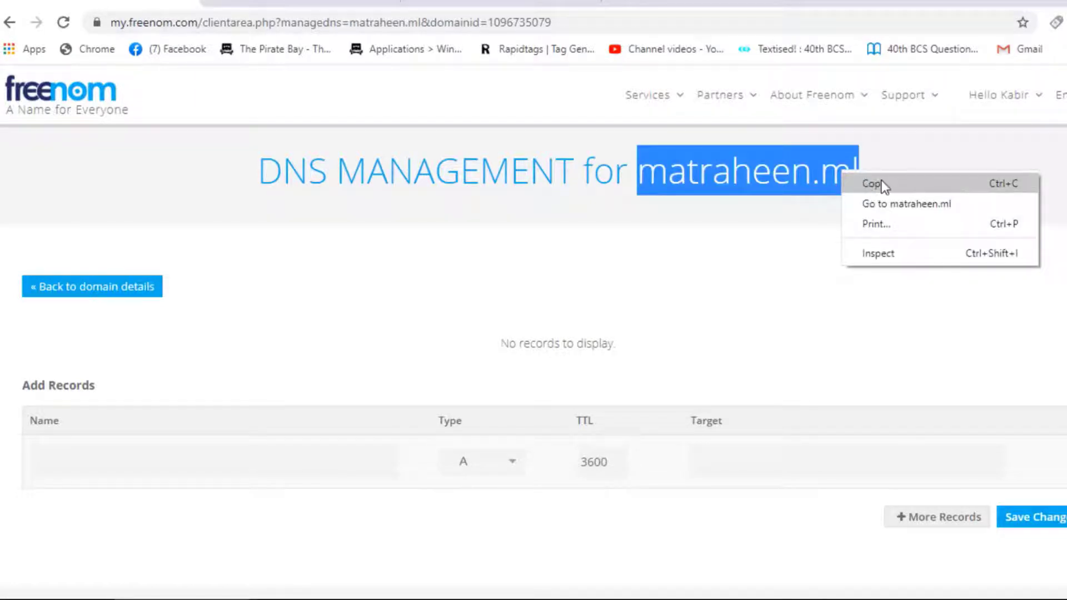
{"action": "left_click", "coordinate": [866, 184]}
{"action": "left_click", "coordinate": [449, 3]}
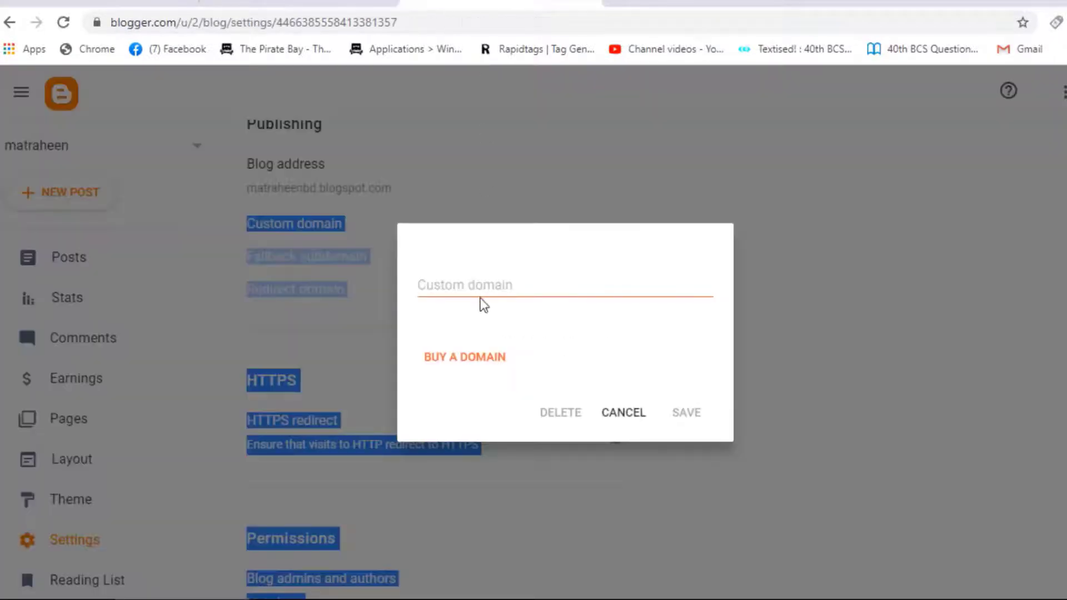
{"action": "right_click", "coordinate": [483, 283]}
{"action": "left_click", "coordinate": [555, 389]}
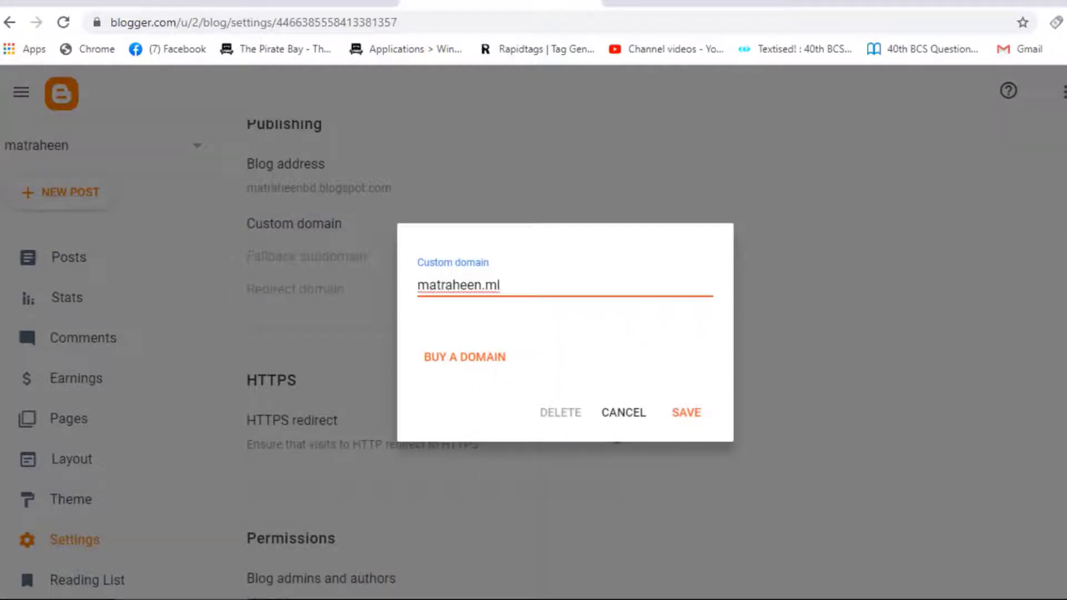
{"action": "type", "text": "www"}
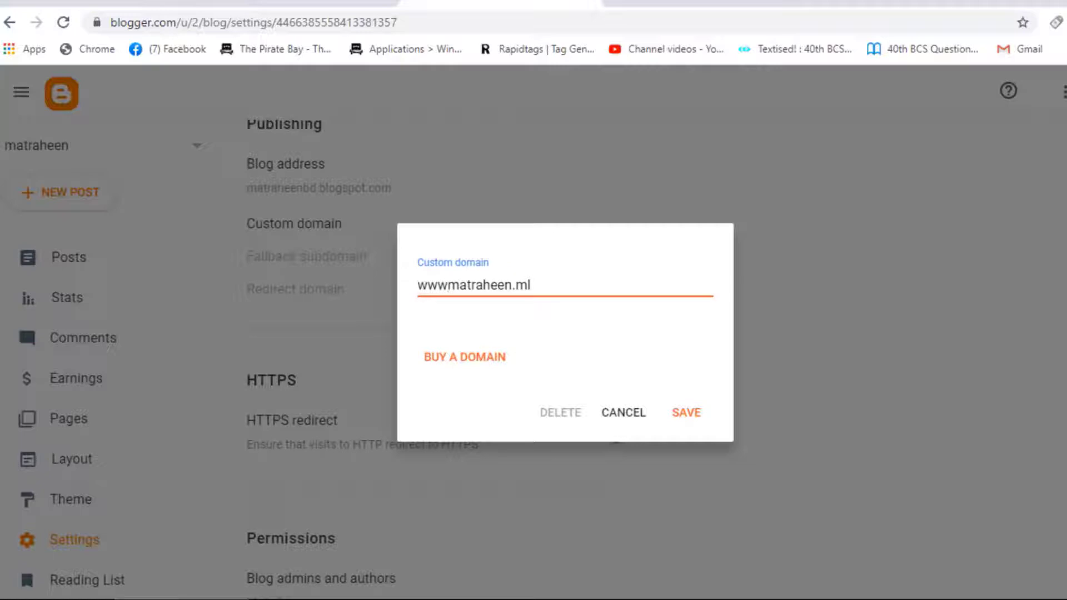
{"action": "type", "text": "."}
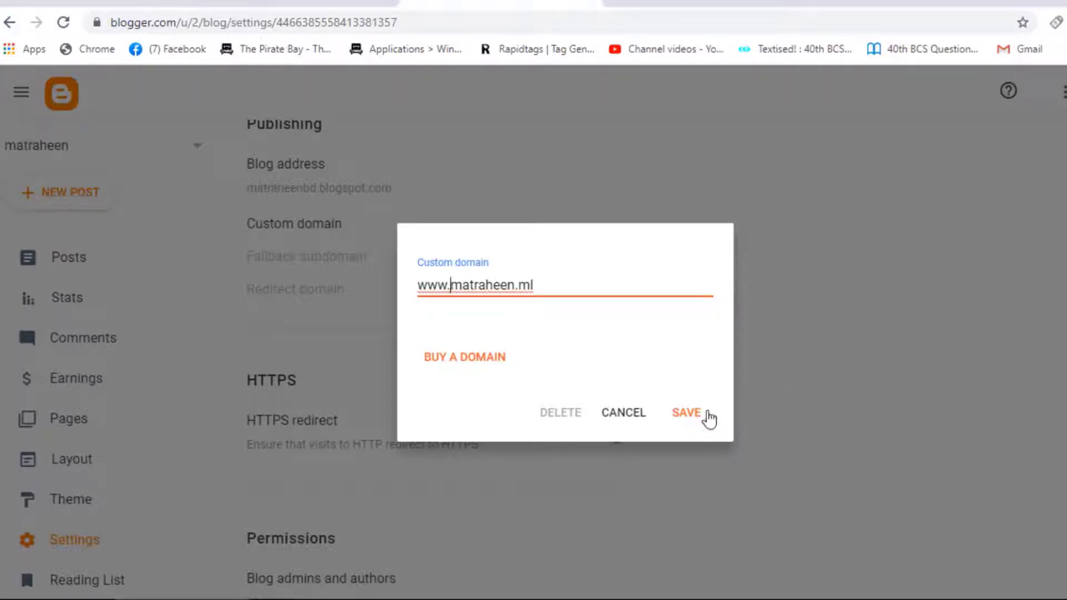
{"action": "left_click", "coordinate": [689, 416]}
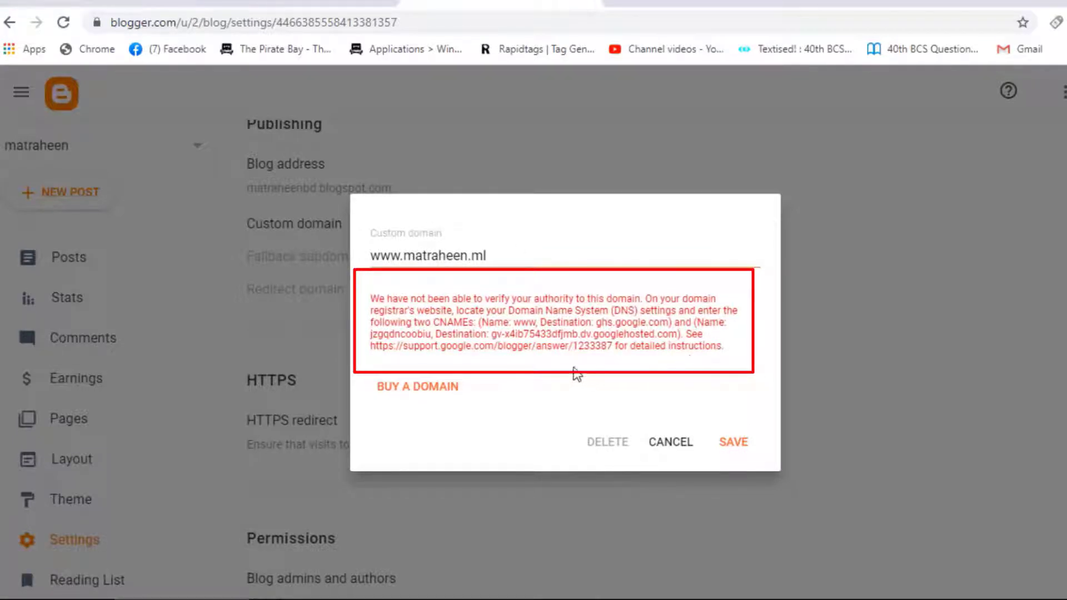
- Copy the name www from Blogger's CNAME instructions into the first Freenom DNS record and set its type to CNAME
{"action": "double_click", "coordinate": [524, 322]}
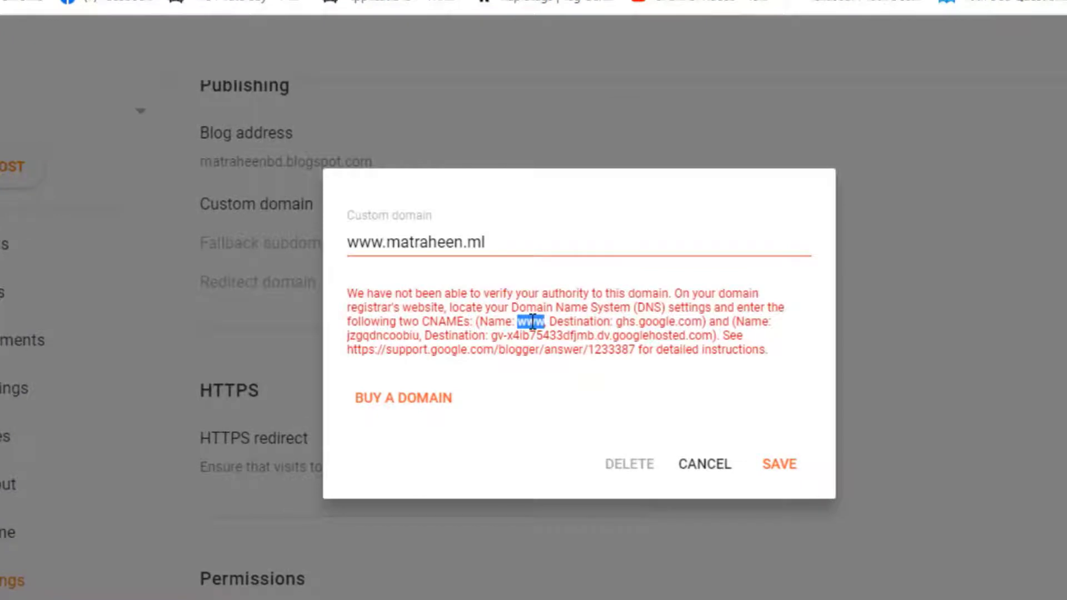
{"action": "right_click", "coordinate": [600, 323]}
{"action": "left_click", "coordinate": [623, 339]}
{"action": "left_click", "coordinate": [256, 5]}
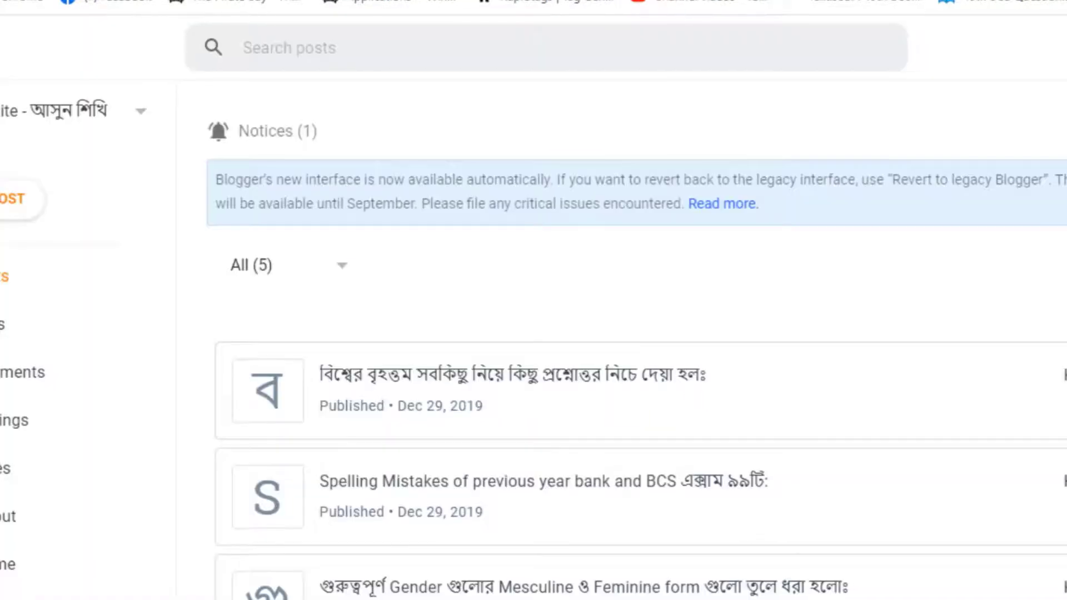
{"action": "left_click", "coordinate": [76, 5]}
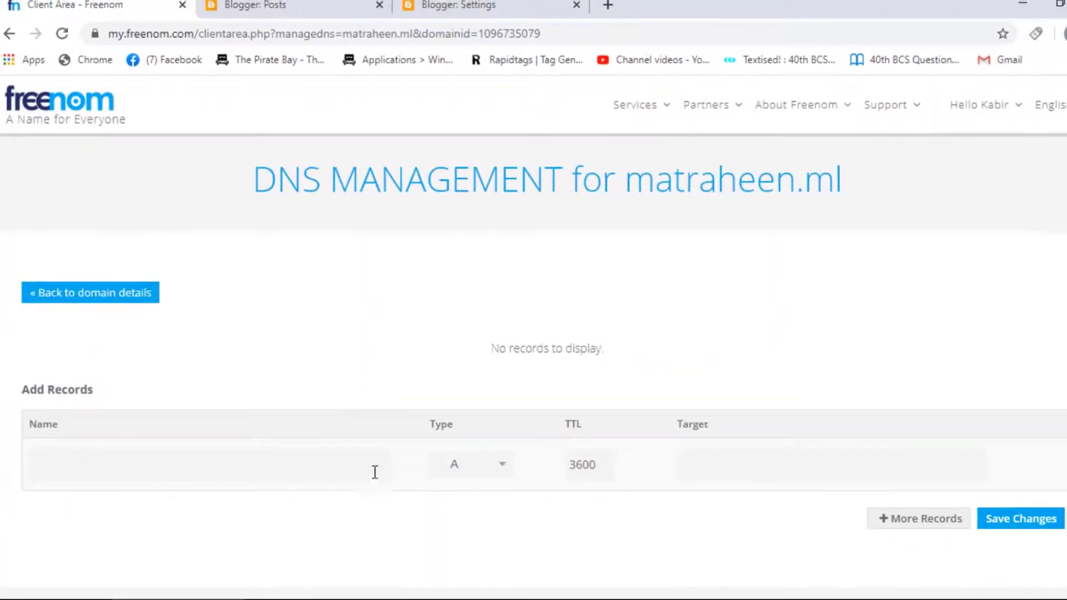
{"action": "left_click", "coordinate": [206, 464]}
{"action": "right_click", "coordinate": [202, 463]}
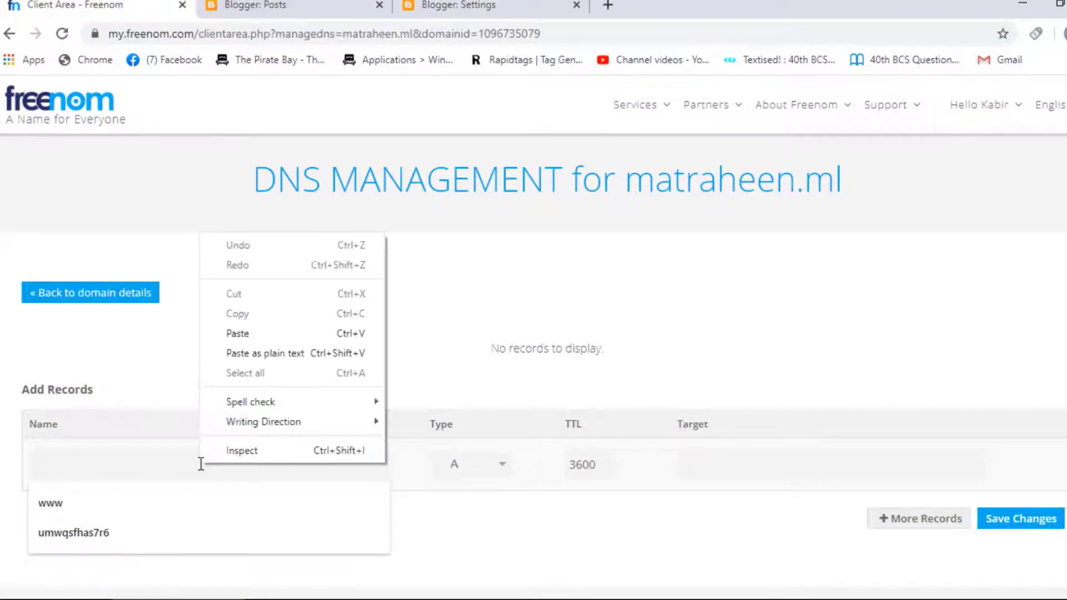
{"action": "left_click", "coordinate": [238, 339]}
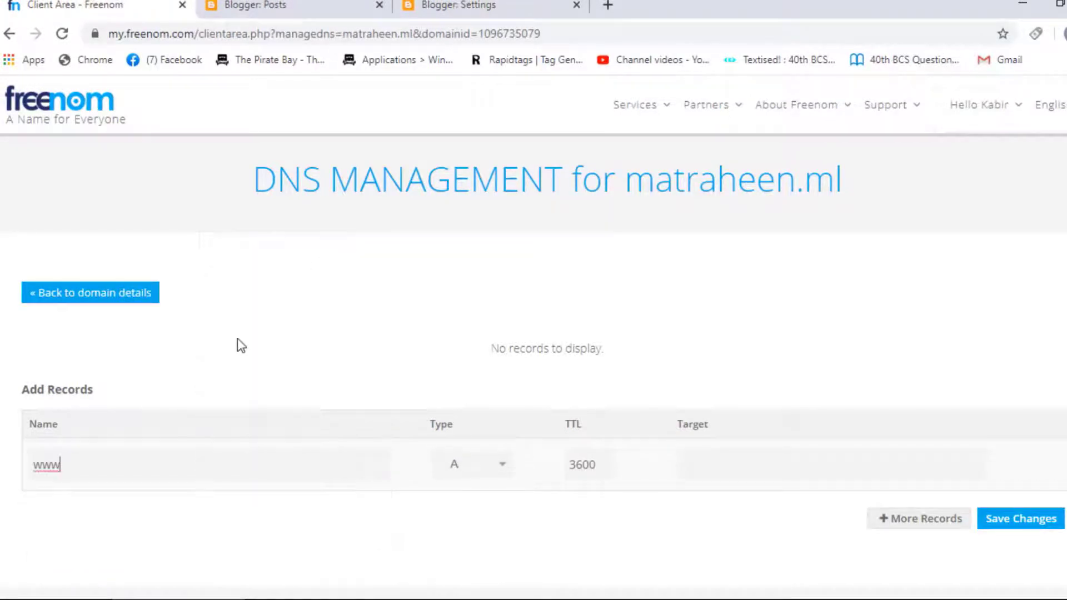
{"action": "left_click", "coordinate": [491, 471]}
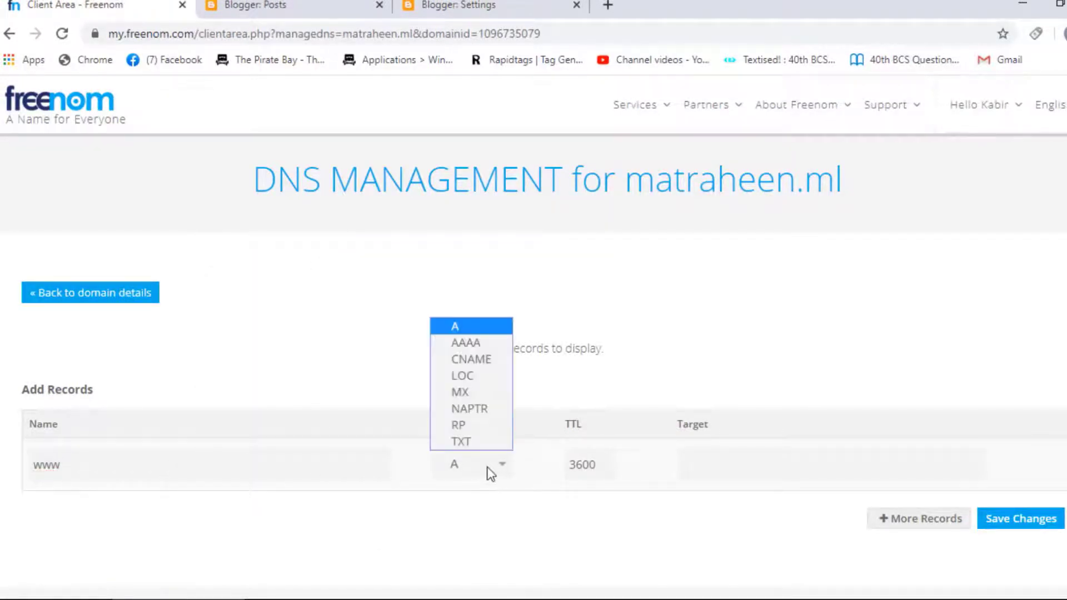
{"action": "left_click", "coordinate": [463, 362]}
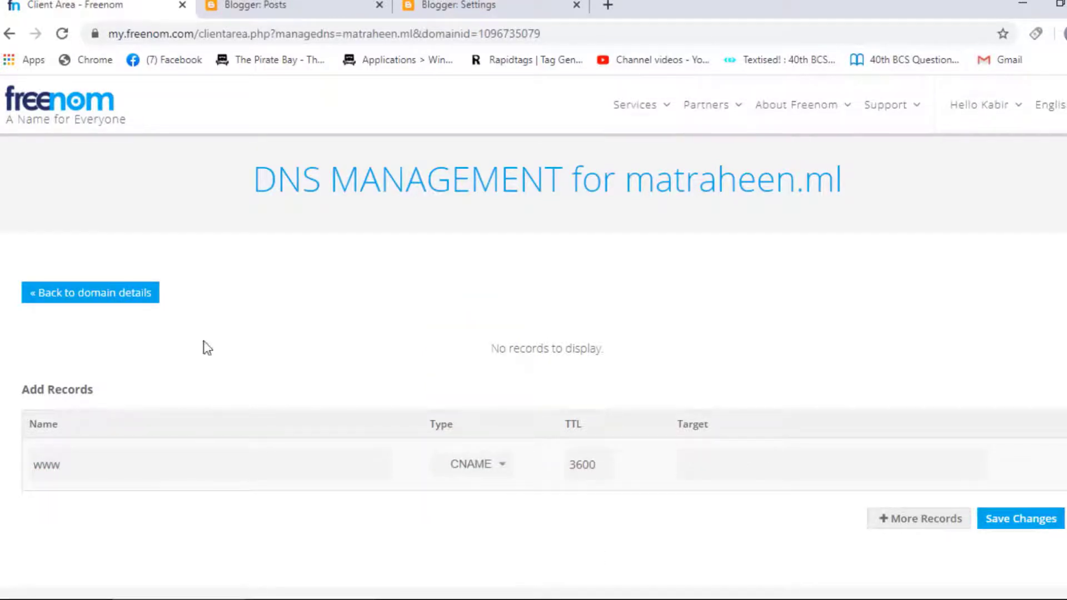
- Try to copy the destination ghs.google.com from the Blogger message into the www record's target in Freenom
{"action": "left_click", "coordinate": [457, 5]}
{"action": "left_click_drag", "start_coordinate": [586, 328], "coordinate": [653, 329]}
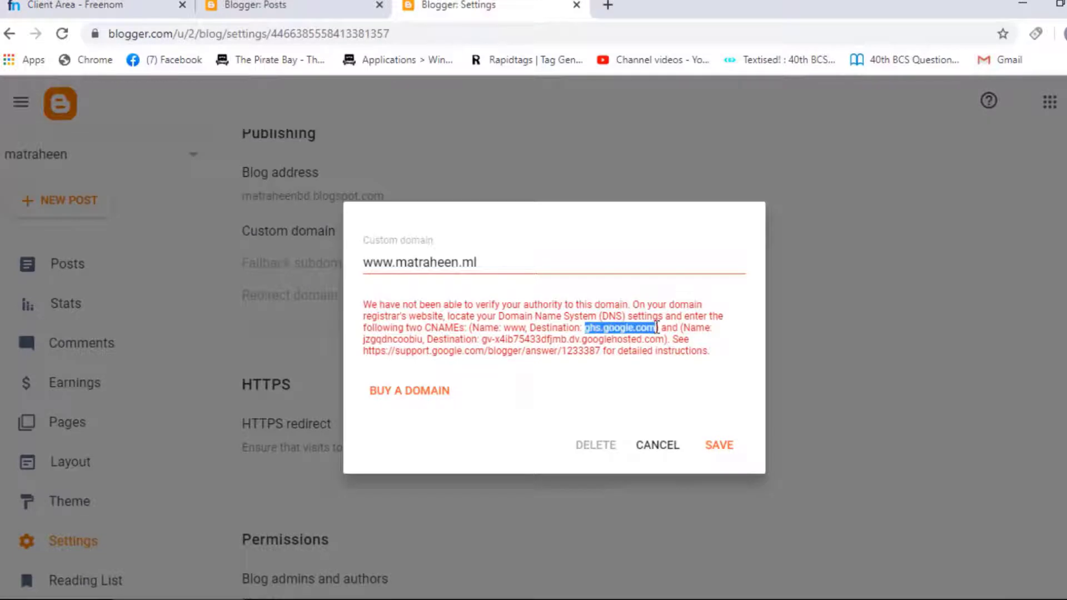
{"action": "right_click", "coordinate": [642, 327]}
{"action": "left_click", "coordinate": [662, 336]}
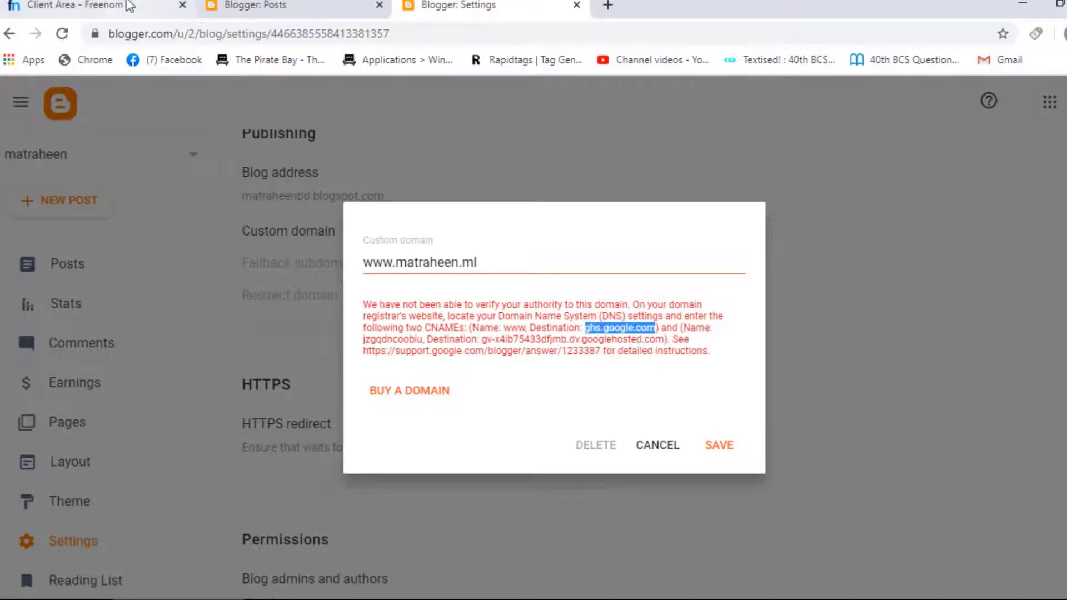
{"action": "left_click", "coordinate": [77, 6]}
{"action": "left_click", "coordinate": [694, 464]}
{"action": "right_click", "coordinate": [698, 465]}
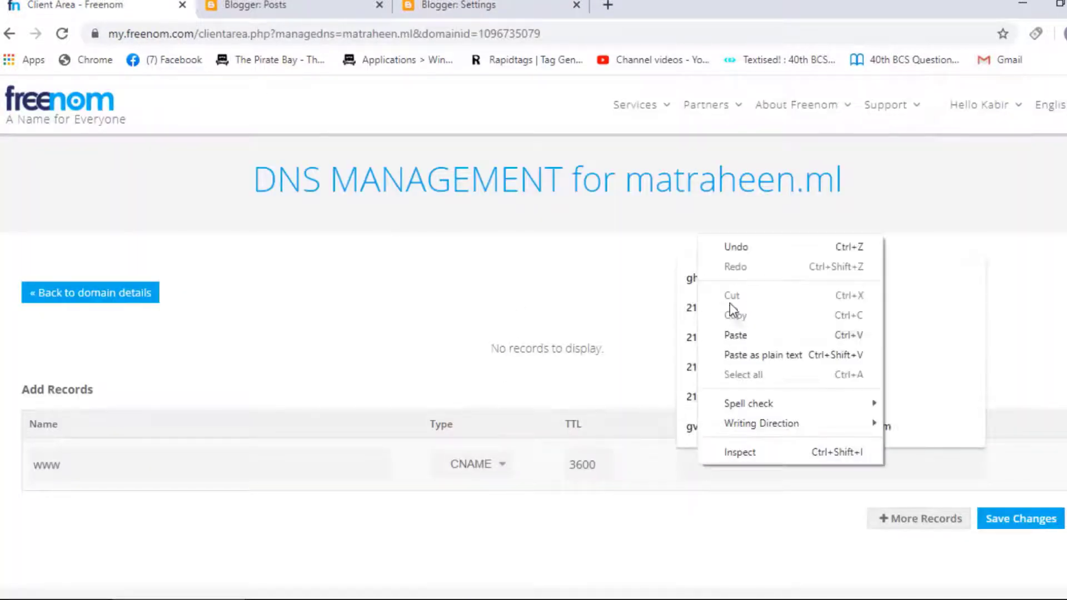
{"action": "left_click", "coordinate": [736, 335]}
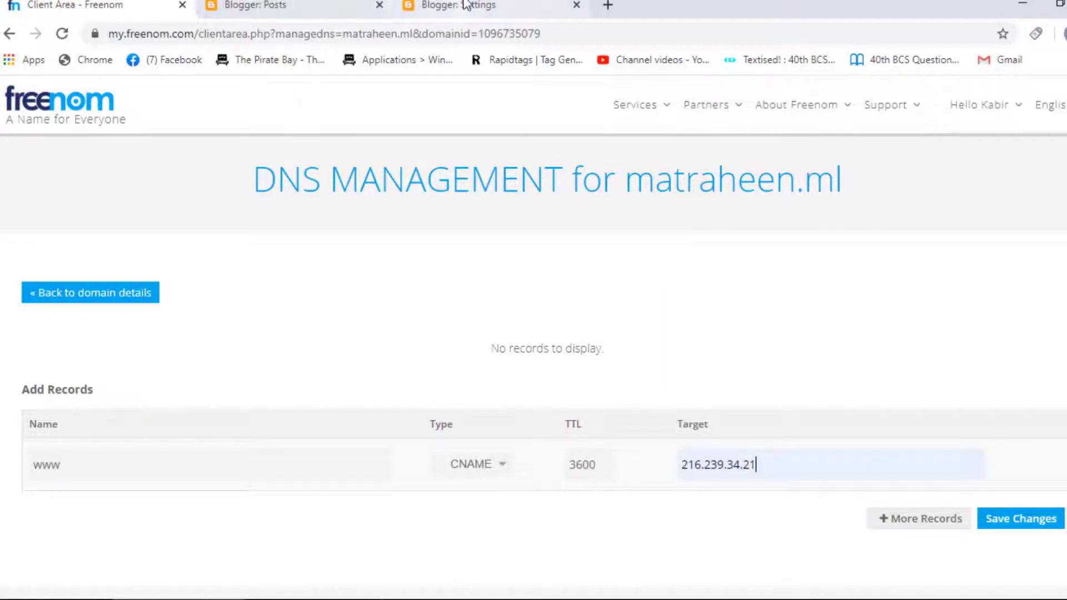
- Copy ghs.google.com from the Blogger message again and replace the www record's target in Freenom with it
{"action": "left_click", "coordinate": [472, 5]}
{"action": "right_click", "coordinate": [602, 333]}
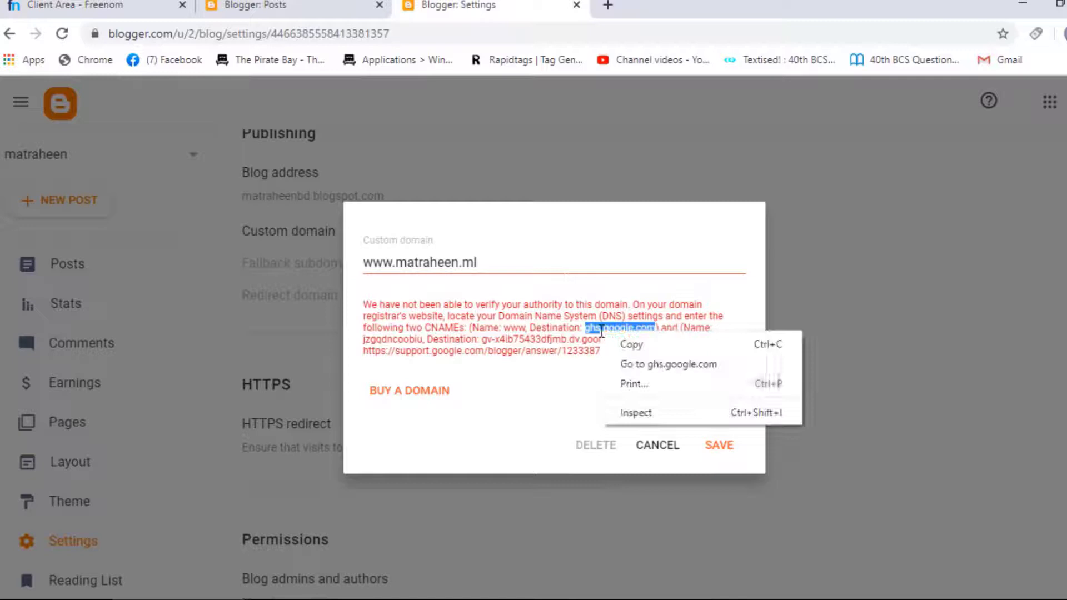
{"action": "left_click", "coordinate": [632, 344]}
{"action": "left_click", "coordinate": [169, 5]}
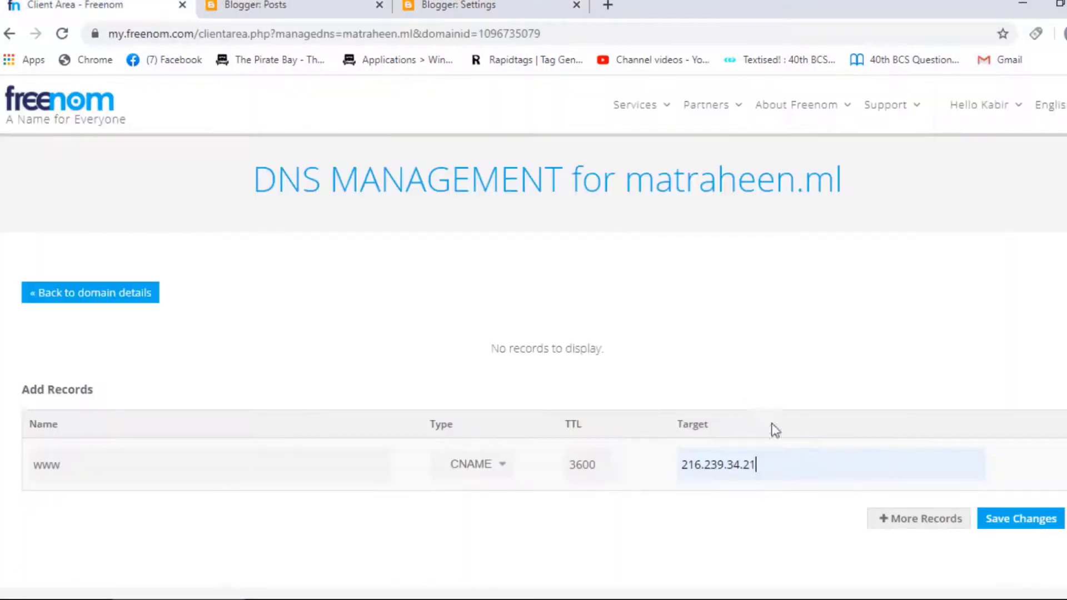
{"action": "left_click_drag", "start_coordinate": [767, 465], "coordinate": [683, 465]}
{"action": "left_click", "coordinate": [699, 465]}
{"action": "double_click", "coordinate": [700, 465]}
{"action": "right_click", "coordinate": [700, 465]}
{"action": "left_click", "coordinate": [742, 288]}
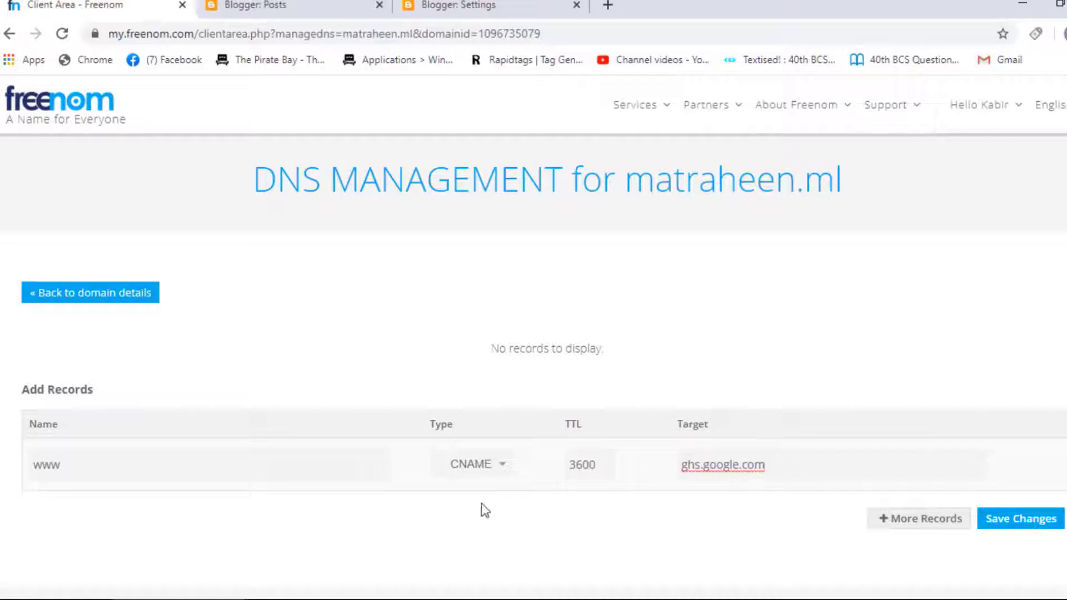
- Add a second Freenom DNS record and fill in its name with the verification CNAME name copied from the Blogger message
{"action": "left_click", "coordinate": [907, 520]}
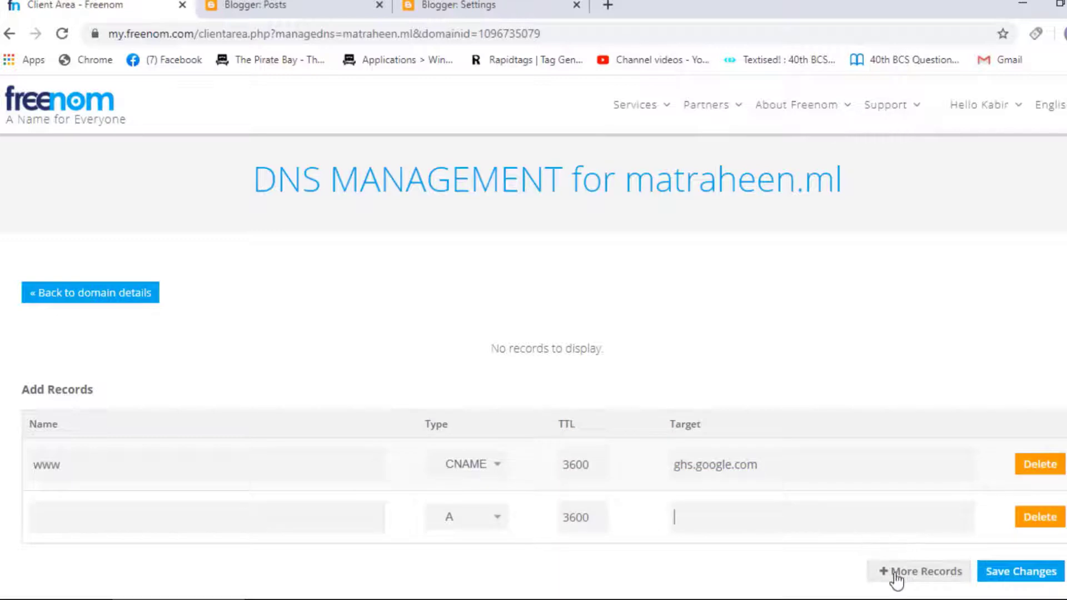
{"action": "scroll", "coordinate": [892, 571], "scroll_direction": "down", "scroll_amount": 3}
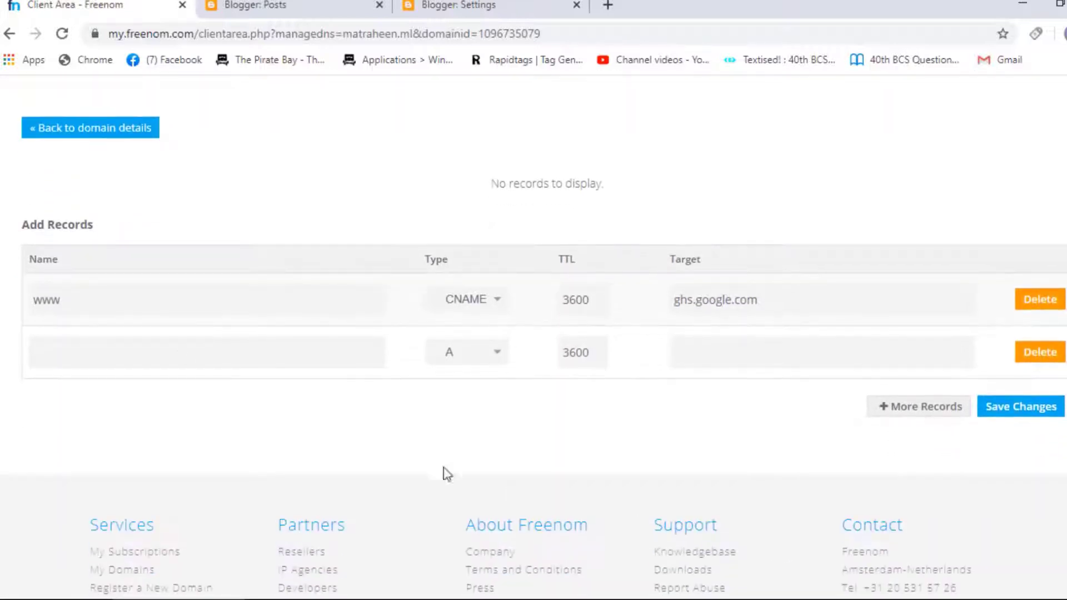
{"action": "left_click", "coordinate": [451, 5]}
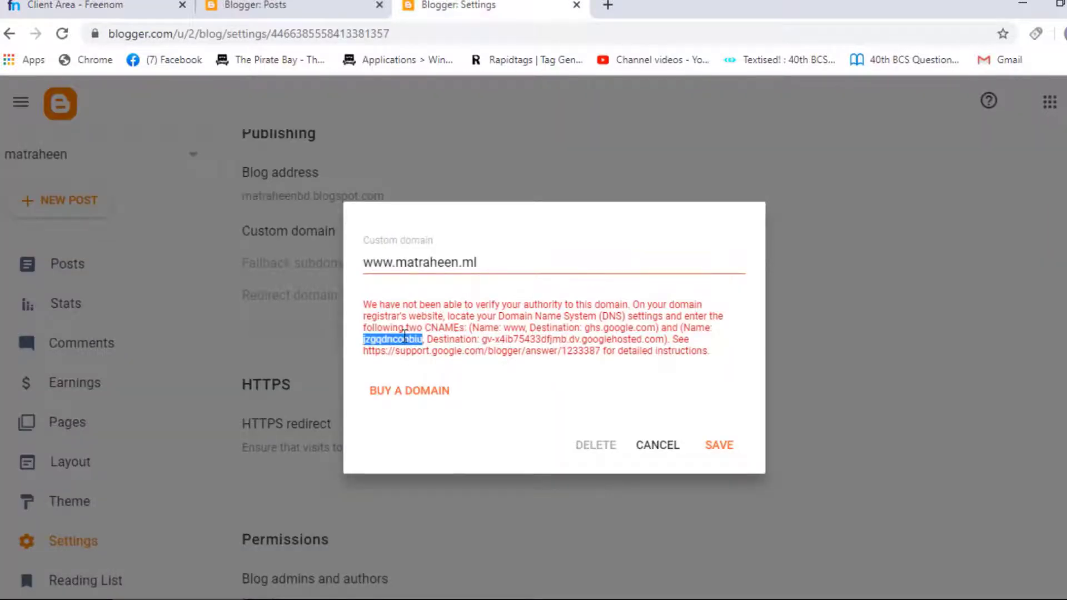
{"action": "right_click", "coordinate": [389, 339]}
{"action": "left_click", "coordinate": [411, 350]}
{"action": "left_click", "coordinate": [83, 6]}
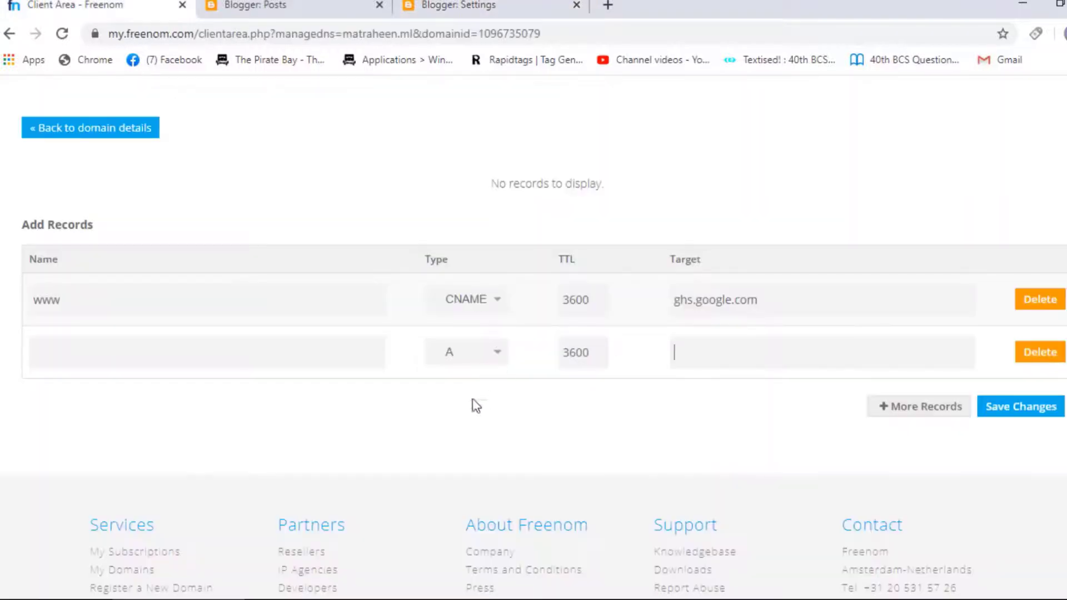
{"action": "left_click", "coordinate": [307, 347]}
{"action": "right_click", "coordinate": [309, 349]}
{"action": "left_click", "coordinate": [366, 445]}
- Switch to Blogger and copy the second CNAME's full googlehosted.com verification destination from the message
{"action": "left_click", "coordinate": [444, 6]}
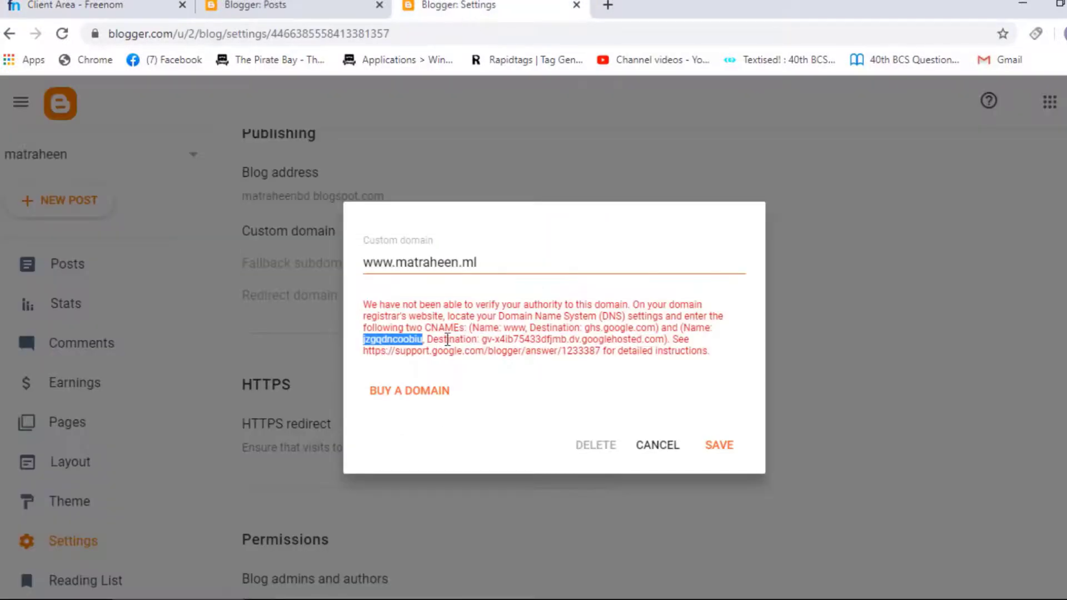
{"action": "left_click_drag", "start_coordinate": [483, 341], "coordinate": [657, 341]}
{"action": "left_click", "coordinate": [658, 340]}
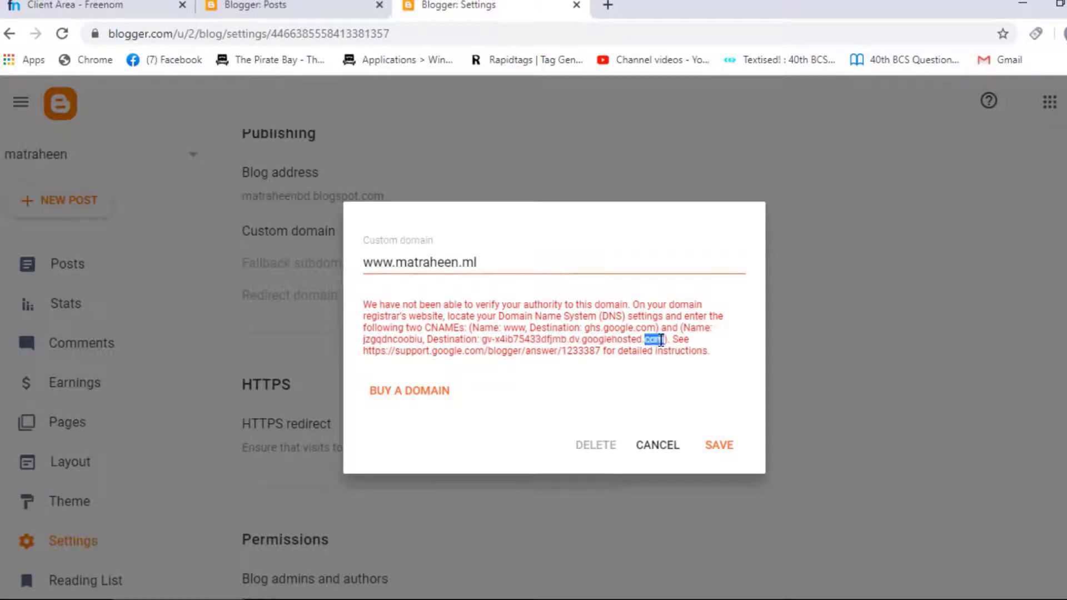
{"action": "triple_click", "coordinate": [659, 340]}
{"action": "left_click", "coordinate": [603, 340]}
{"action": "triple_click", "coordinate": [563, 340]}
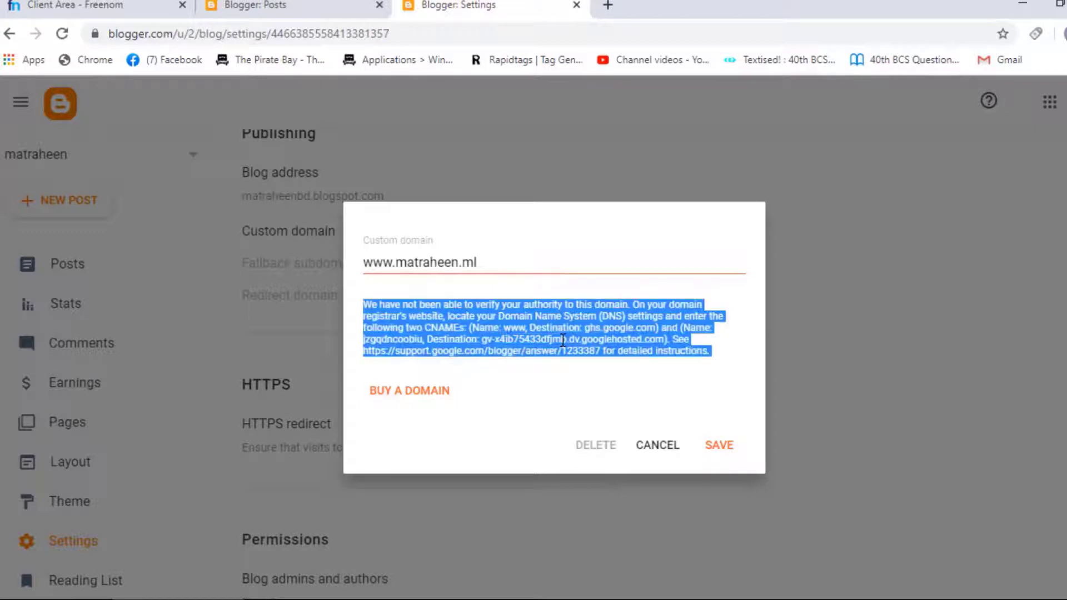
{"action": "left_click", "coordinate": [495, 342]}
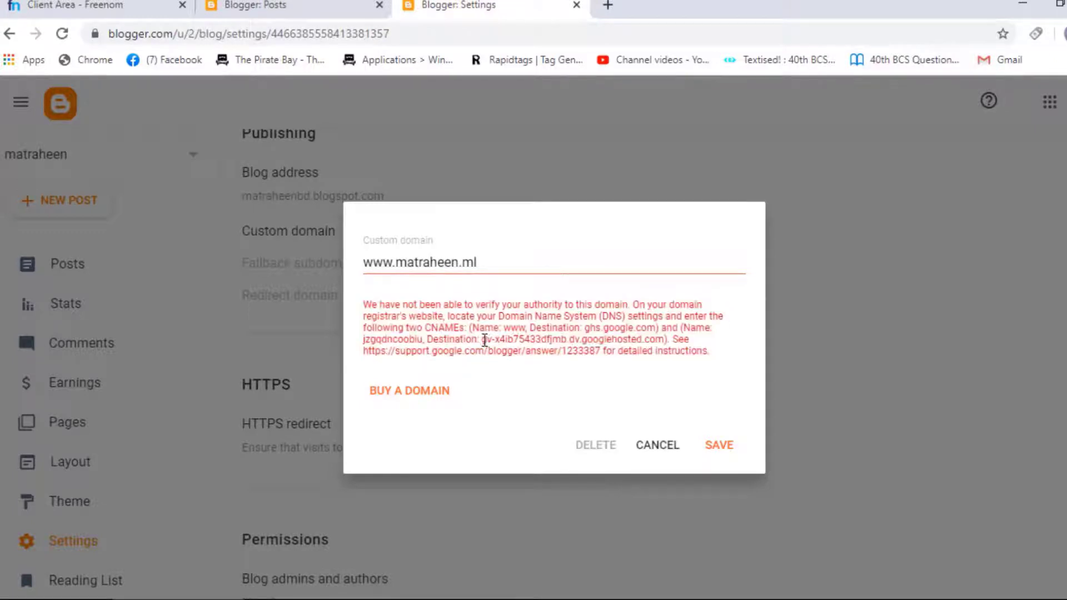
{"action": "left_click_drag", "start_coordinate": [484, 340], "coordinate": [660, 342]}
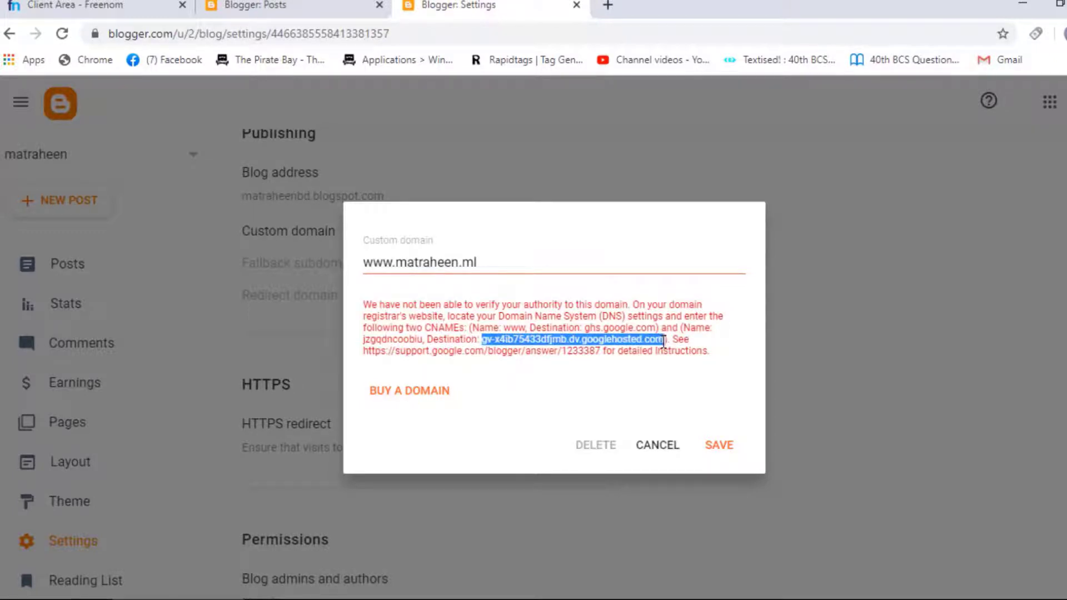
{"action": "right_click", "coordinate": [661, 340]}
{"action": "left_click", "coordinate": [682, 347]}
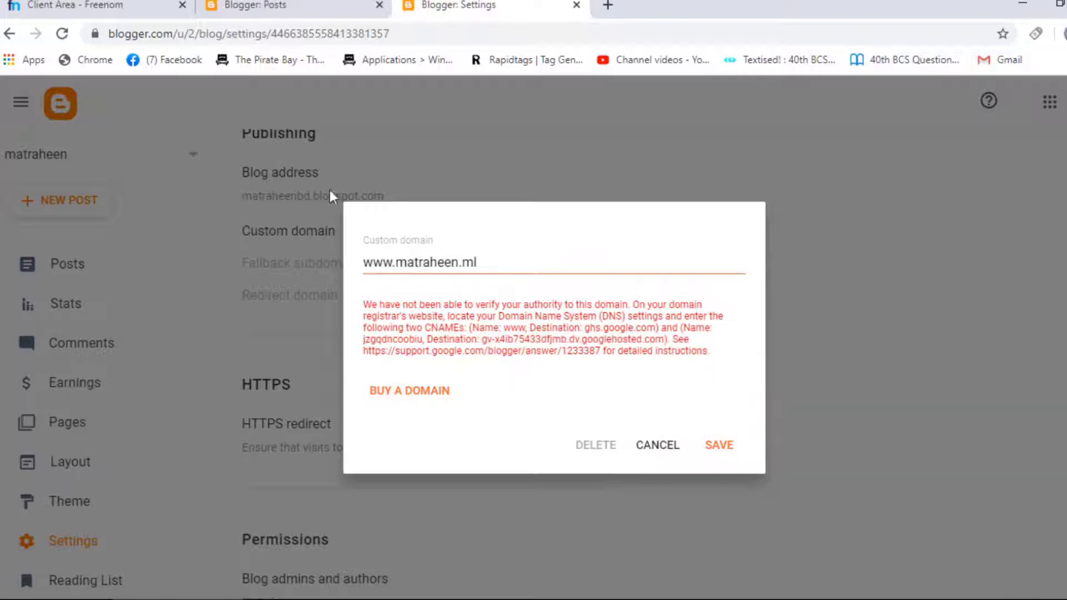
- Set the second Freenom record's type to CNAME and paste the verification destination as its target
{"action": "left_click", "coordinate": [115, 4]}
{"action": "right_click", "coordinate": [711, 356]}
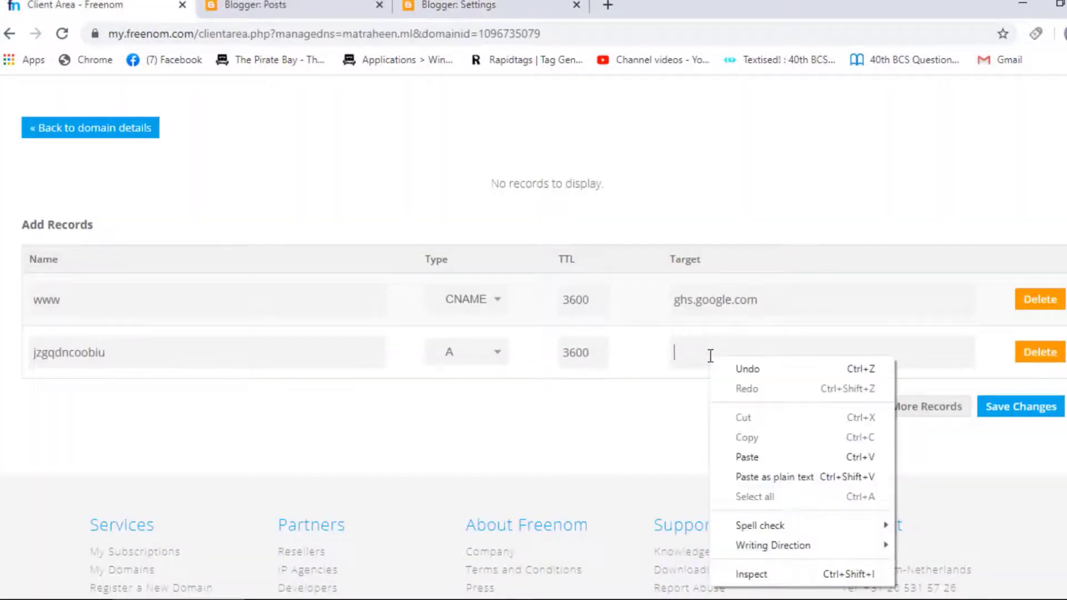
{"action": "left_click", "coordinate": [501, 354]}
{"action": "left_click", "coordinate": [481, 404]}
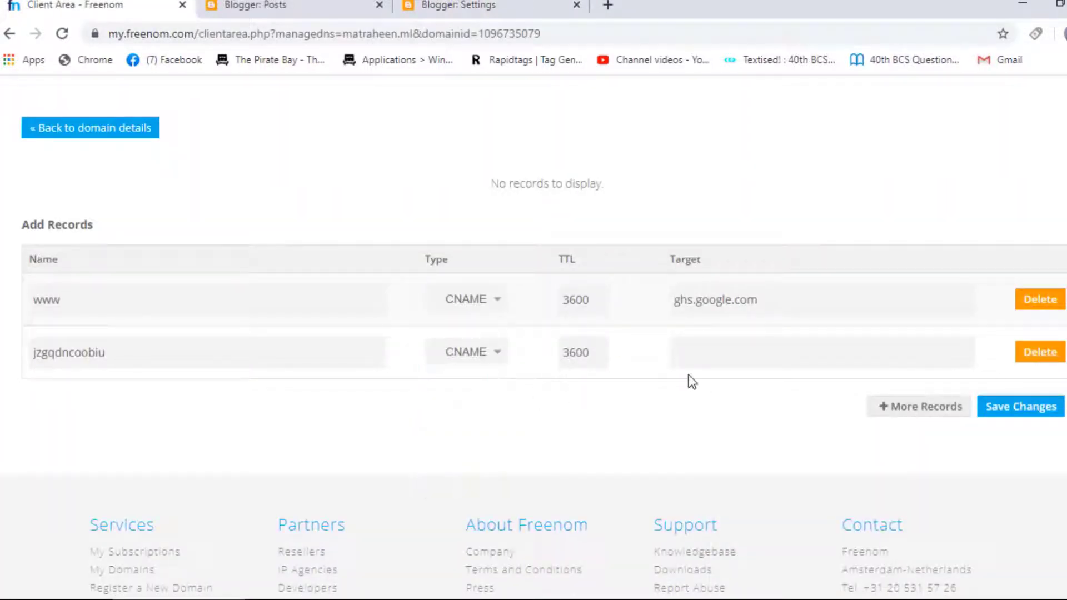
{"action": "right_click", "coordinate": [725, 344]}
{"action": "left_click", "coordinate": [773, 437]}
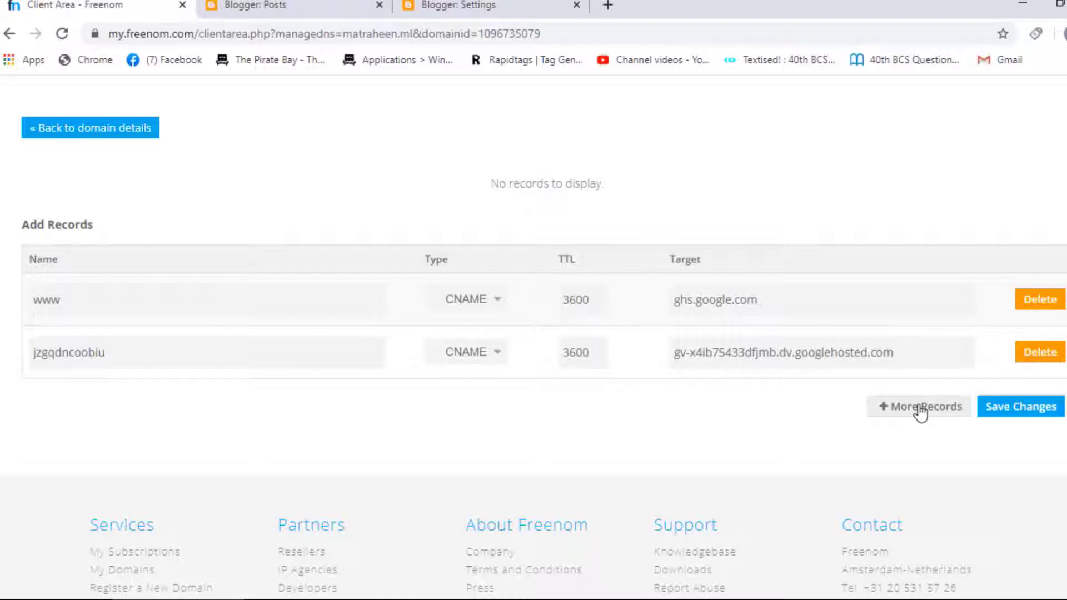
- Add two more blank DNS records below the two CNAME records
{"action": "left_click_drag", "start_coordinate": [804, 419], "coordinate": [868, 426]}
{"action": "left_click", "coordinate": [837, 412]}
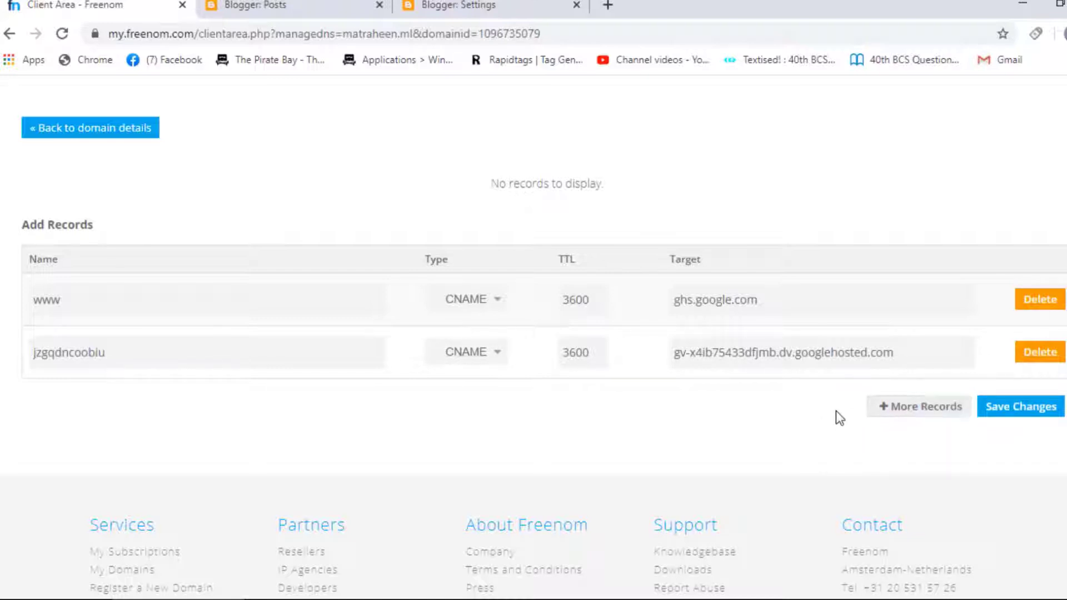
{"action": "left_click", "coordinate": [891, 409]}
{"action": "left_click", "coordinate": [906, 466]}
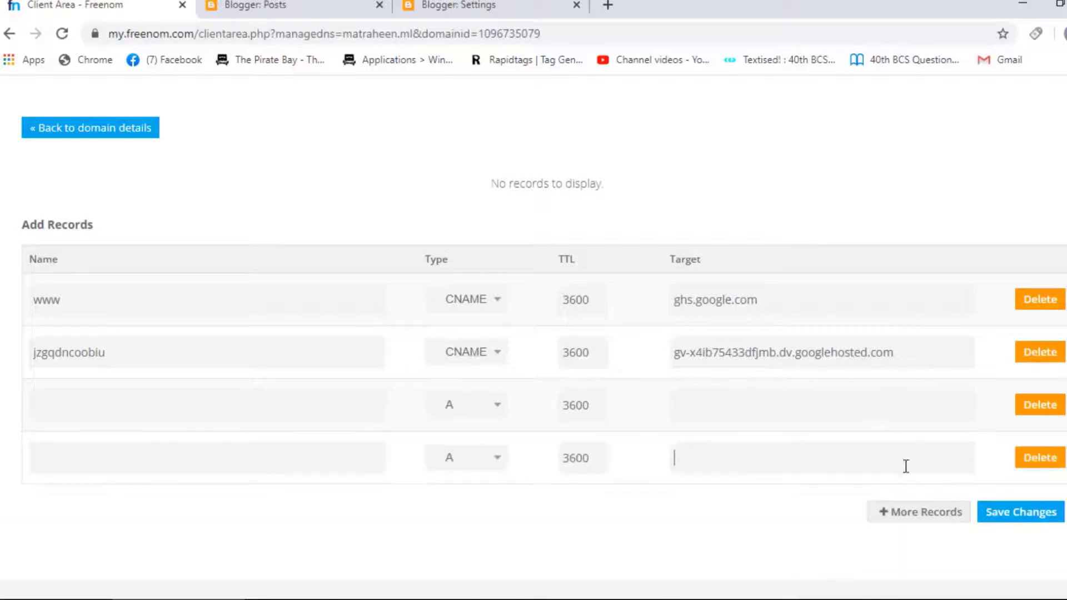
- Add two further blank DNS records so that four type A rows follow the two CNAME records
{"action": "left_click", "coordinate": [911, 512]}
{"action": "left_click", "coordinate": [912, 565]}
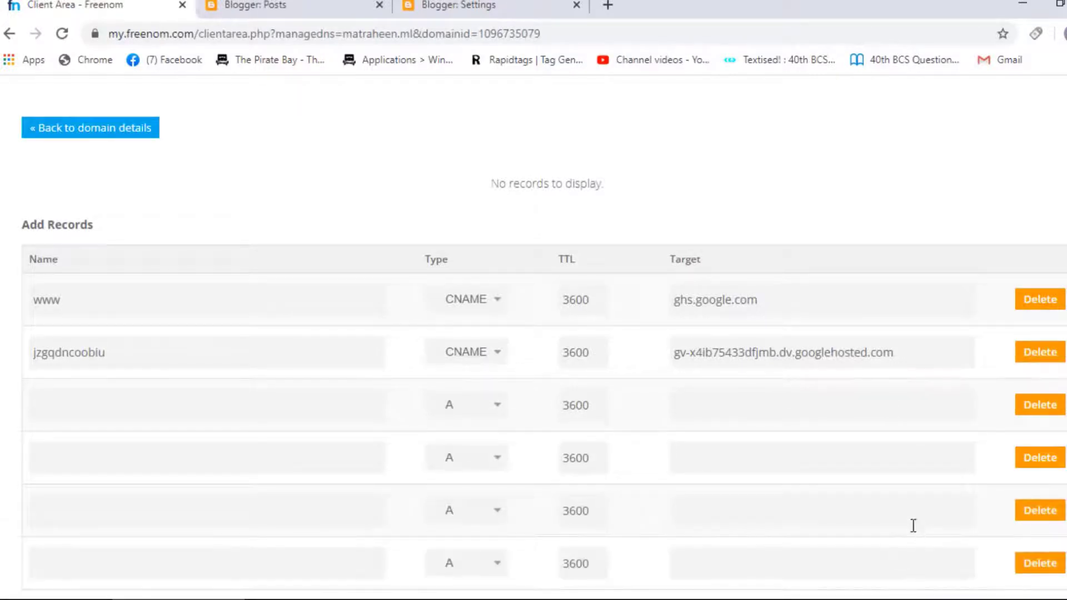
{"action": "scroll", "coordinate": [913, 525], "scroll_direction": "down", "scroll_amount": 1}
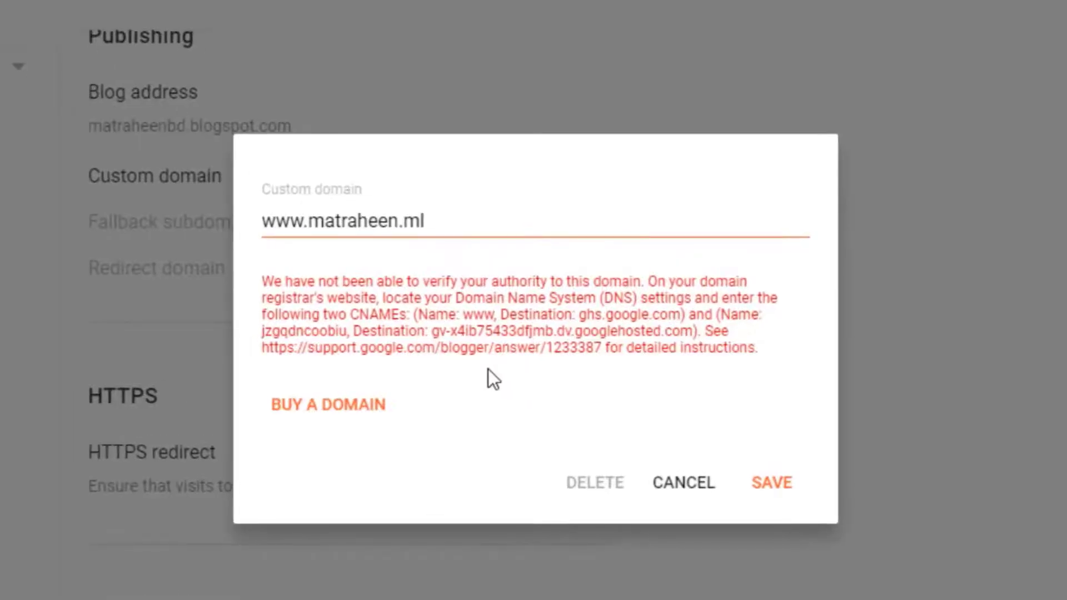
{"action": "left_click_drag", "start_coordinate": [264, 349], "coordinate": [606, 353]}
{"action": "left_click", "coordinate": [607, 353]}
{"action": "triple_click", "coordinate": [552, 349]}
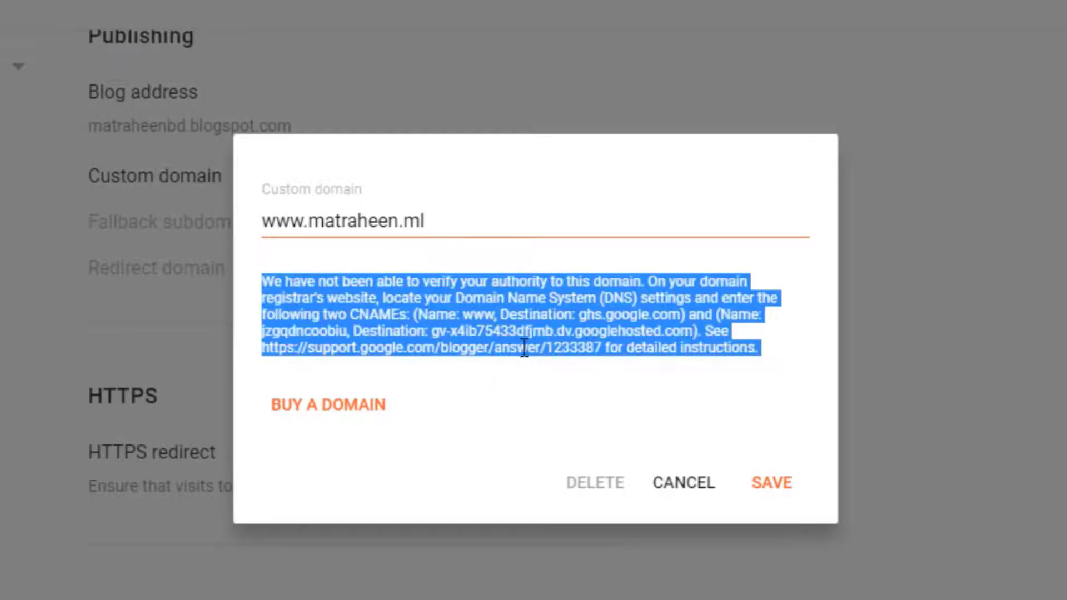
{"action": "double_click", "coordinate": [520, 349]}
{"action": "left_click_drag", "start_coordinate": [263, 349], "coordinate": [604, 350]}
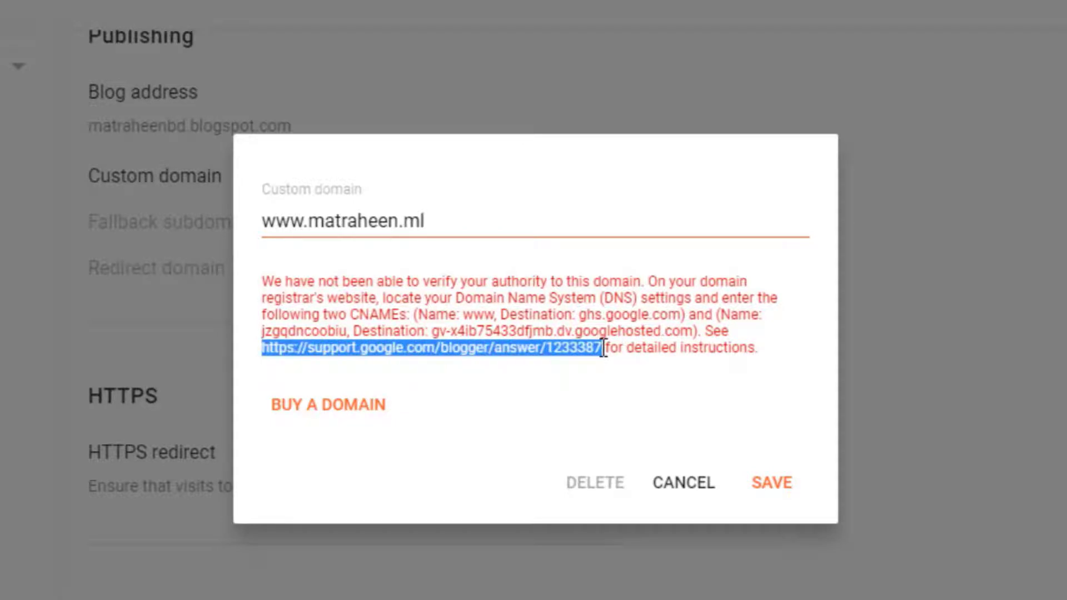
{"action": "right_click", "coordinate": [545, 354]}
{"action": "left_click", "coordinate": [582, 371]}
- Open the copied help link in a new browser tab and find the four A-records that point to Google IPs
{"action": "double_click", "coordinate": [598, 12]}
{"action": "right_click", "coordinate": [460, 40]}
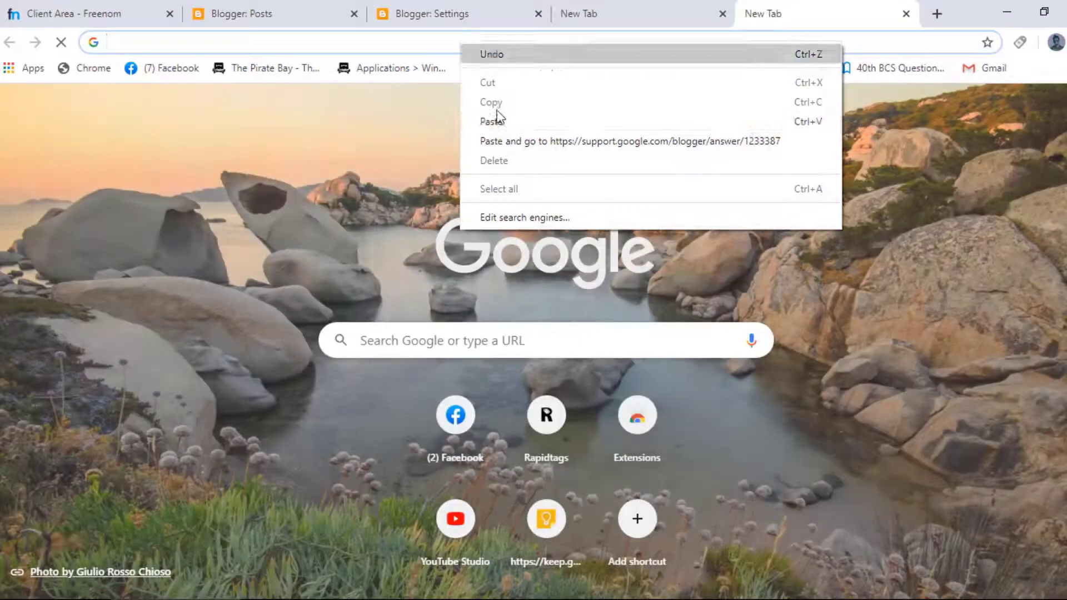
{"action": "left_click", "coordinate": [513, 143]}
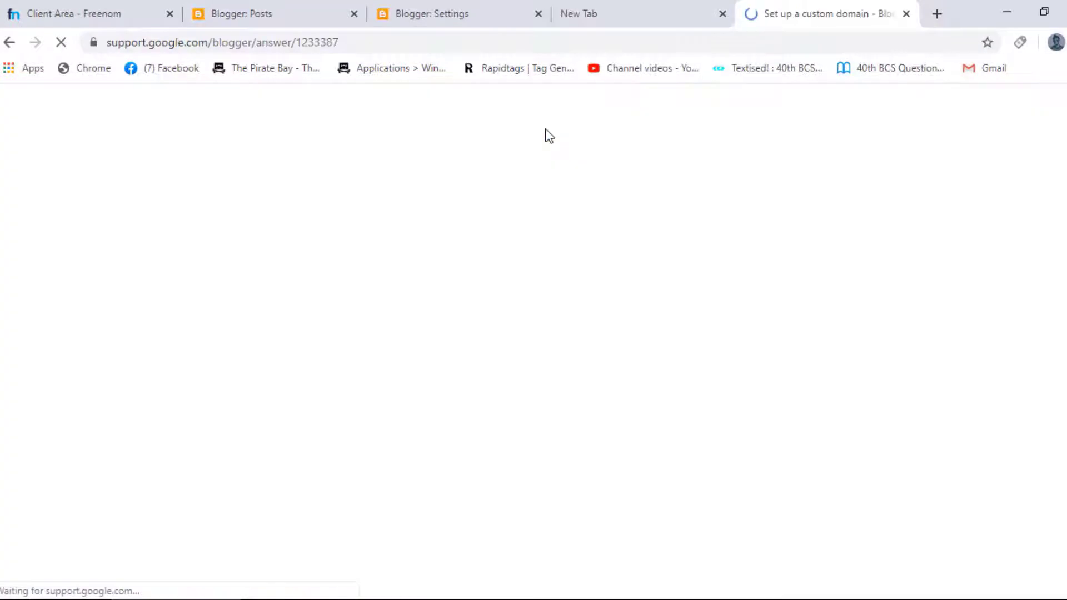
{"action": "scroll", "coordinate": [306, 348], "scroll_direction": "down", "scroll_amount": 6}
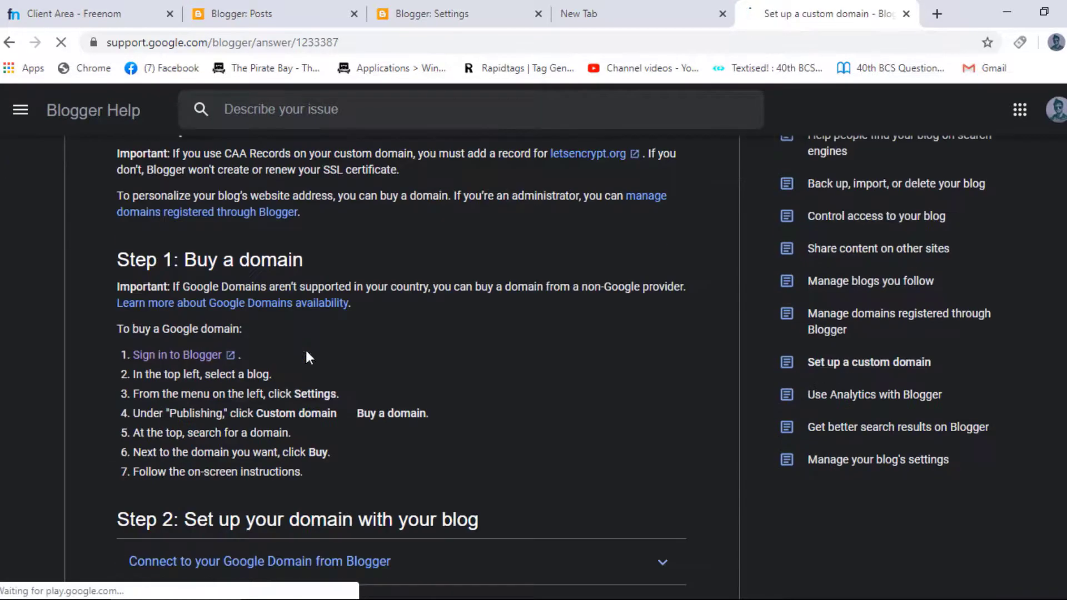
{"action": "scroll", "coordinate": [307, 349], "scroll_direction": "down", "scroll_amount": 6}
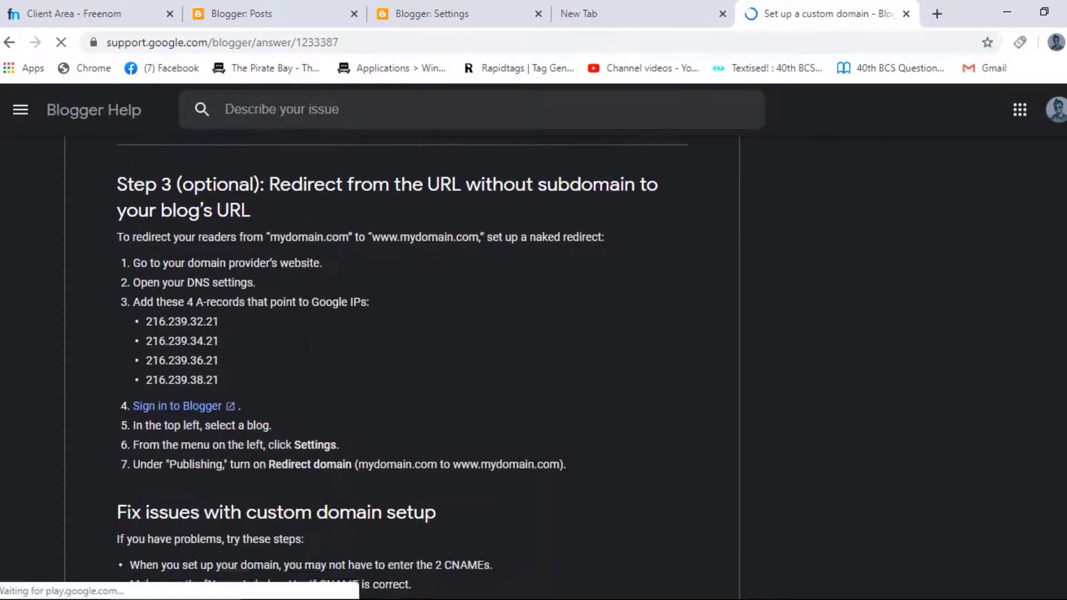
{"action": "left_click_drag", "start_coordinate": [132, 301], "coordinate": [249, 379]}
{"action": "left_click", "coordinate": [288, 356]}
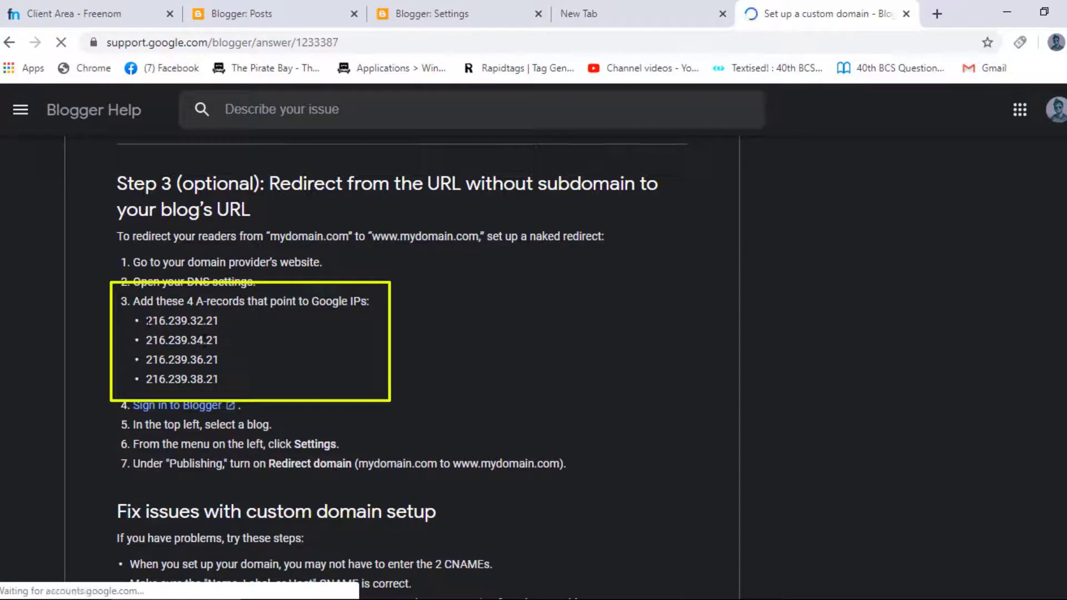
- Copy 216.239.32.21 from the help page and paste it as the target of Freenom's first blank A record
{"action": "left_click_drag", "start_coordinate": [147, 321], "coordinate": [226, 326]}
{"action": "right_click", "coordinate": [226, 326]}
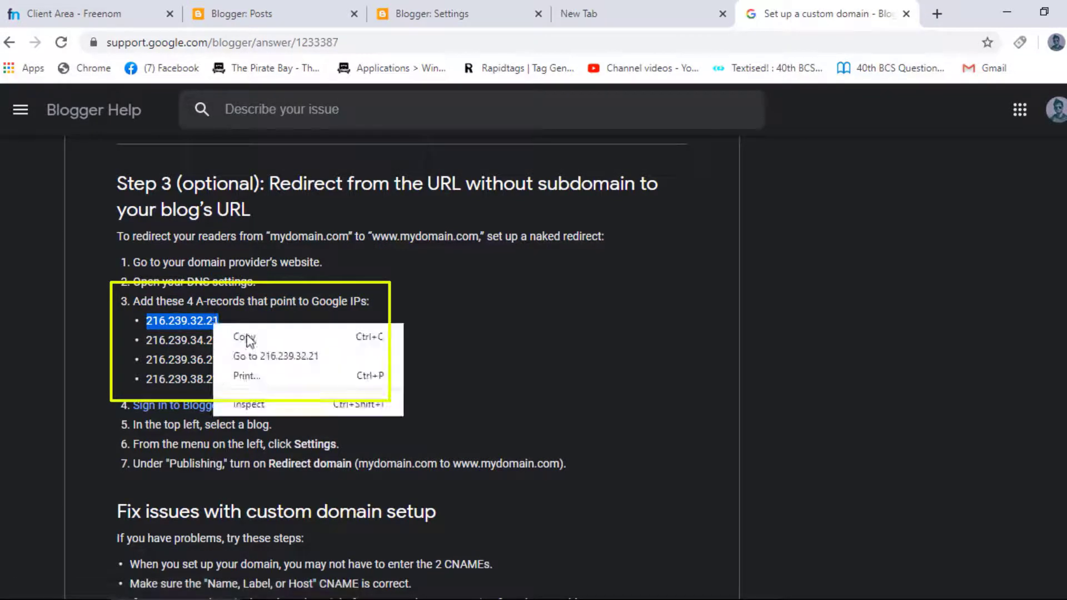
{"action": "left_click", "coordinate": [245, 339]}
{"action": "left_click", "coordinate": [155, 13]}
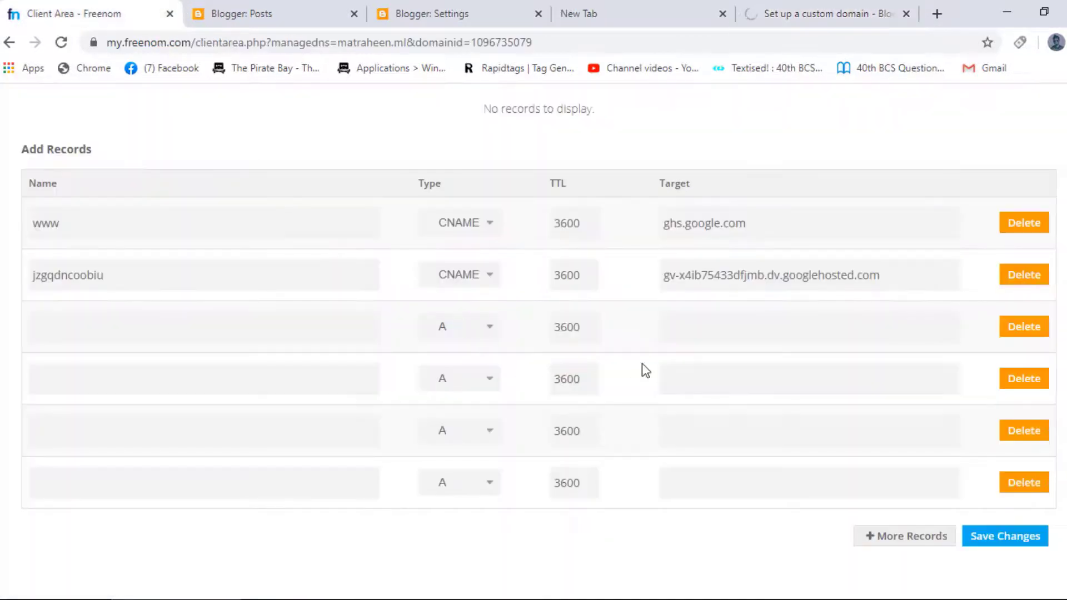
{"action": "right_click", "coordinate": [715, 331]}
{"action": "left_click", "coordinate": [750, 431]}
- Copy 216.239.34.21 from the help page and paste it as the target of Freenom's second A record
{"action": "left_click", "coordinate": [799, 13]}
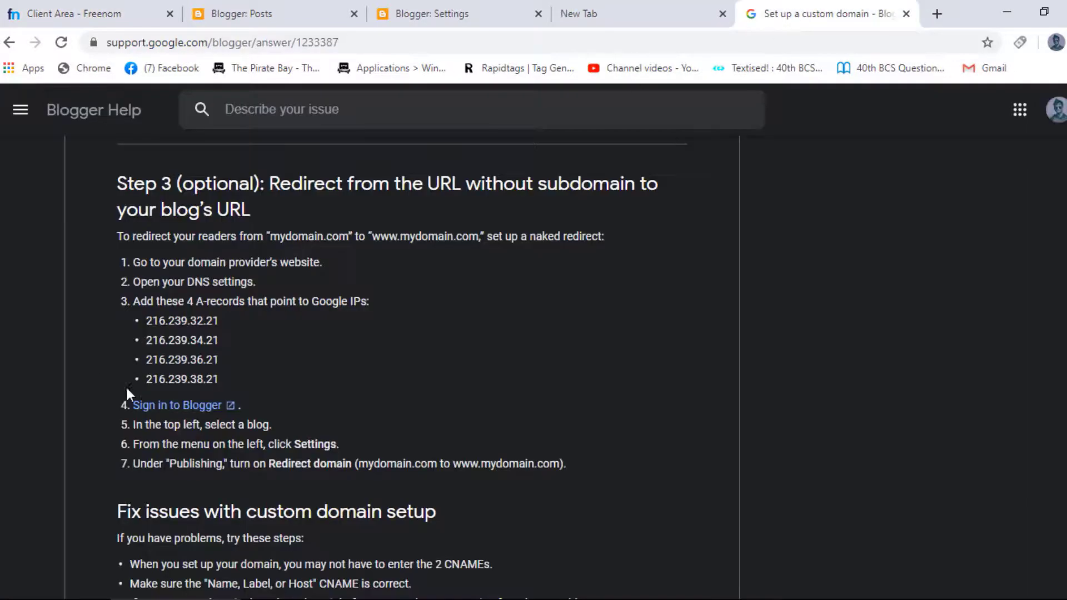
{"action": "left_click_drag", "start_coordinate": [146, 340], "coordinate": [248, 339]}
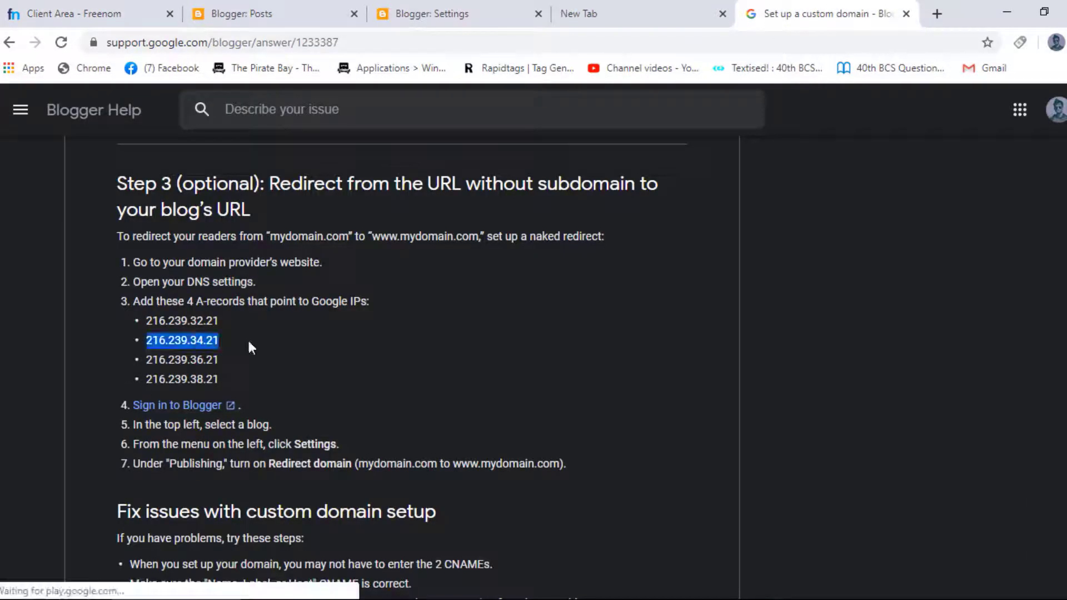
{"action": "left_click", "coordinate": [247, 338]}
{"action": "double_click", "coordinate": [149, 340]}
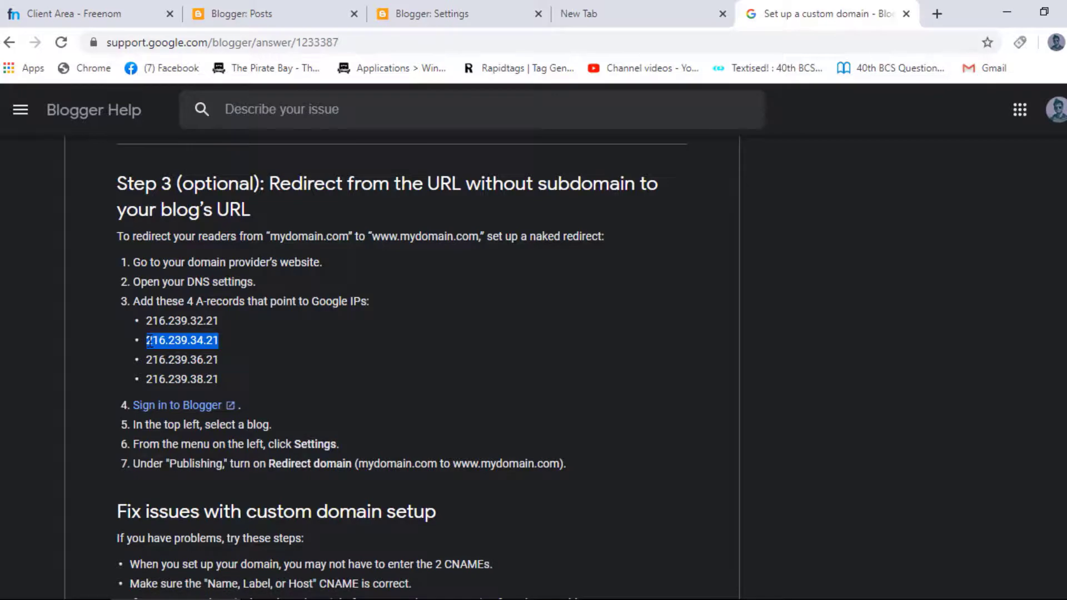
{"action": "right_click", "coordinate": [148, 342]}
{"action": "left_click", "coordinate": [166, 353]}
{"action": "left_click", "coordinate": [111, 12]}
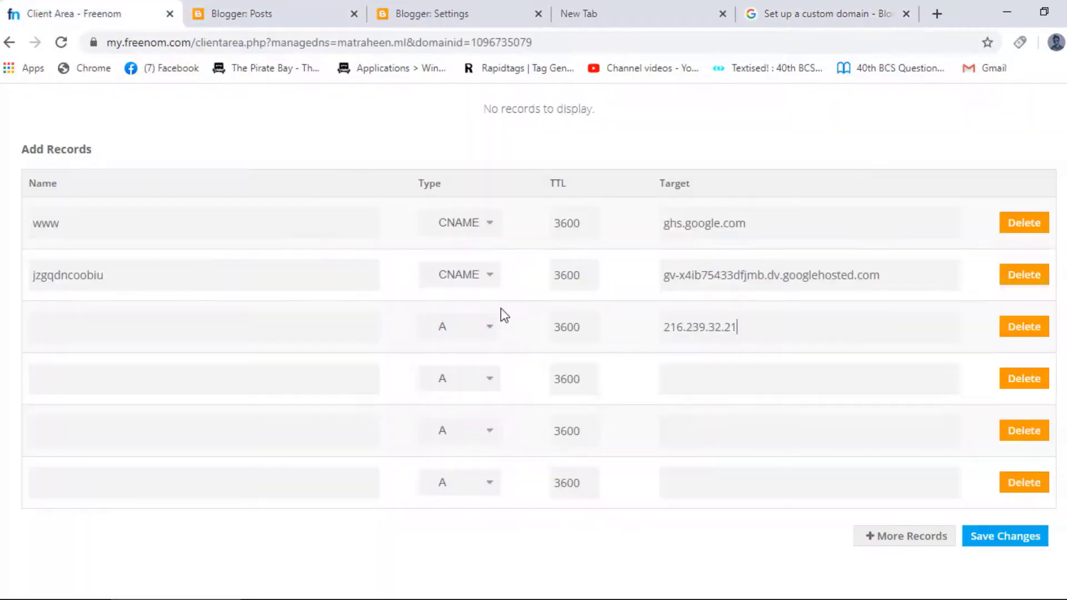
{"action": "right_click", "coordinate": [680, 372]}
{"action": "left_click", "coordinate": [739, 248]}
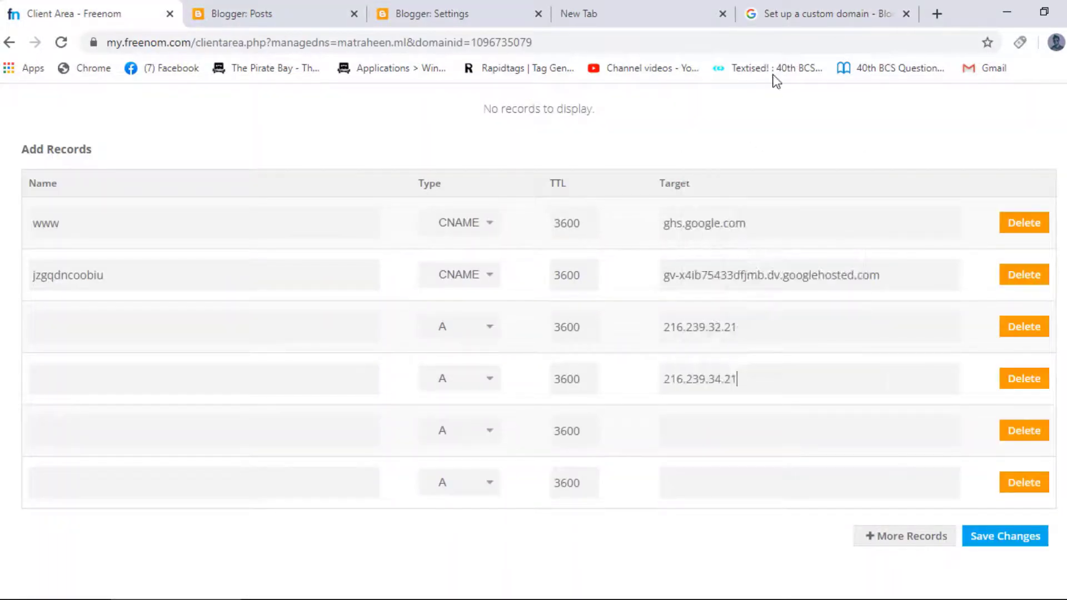
- Copy 216.239.36.21 from the help page and paste it as the target of Freenom's third A record
{"action": "left_click", "coordinate": [770, 15]}
{"action": "double_click", "coordinate": [179, 360]}
{"action": "right_click", "coordinate": [183, 358]}
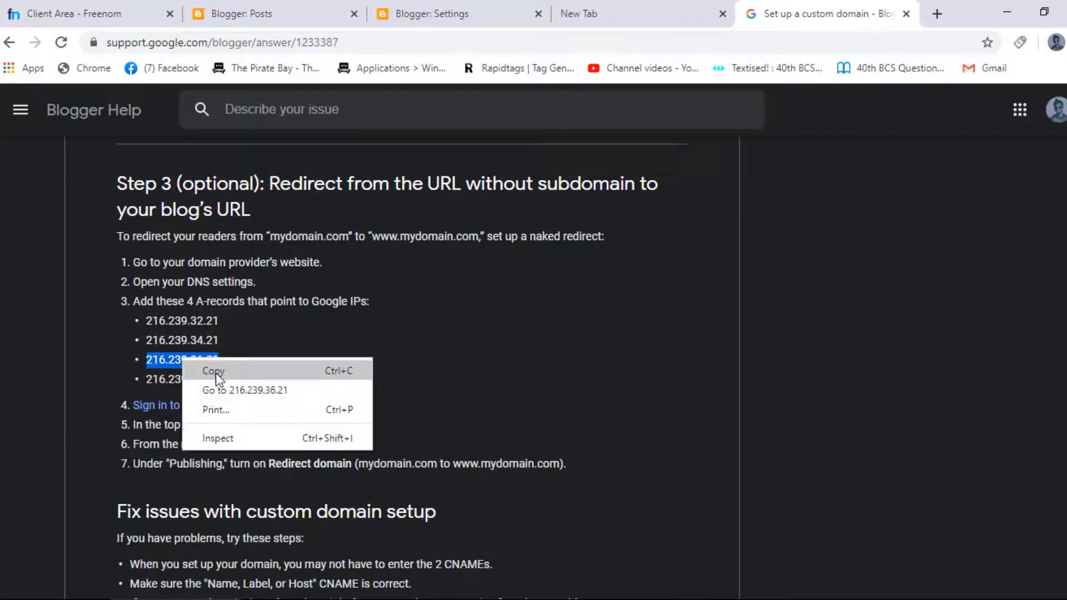
{"action": "left_click", "coordinate": [215, 372]}
{"action": "left_click", "coordinate": [84, 13]}
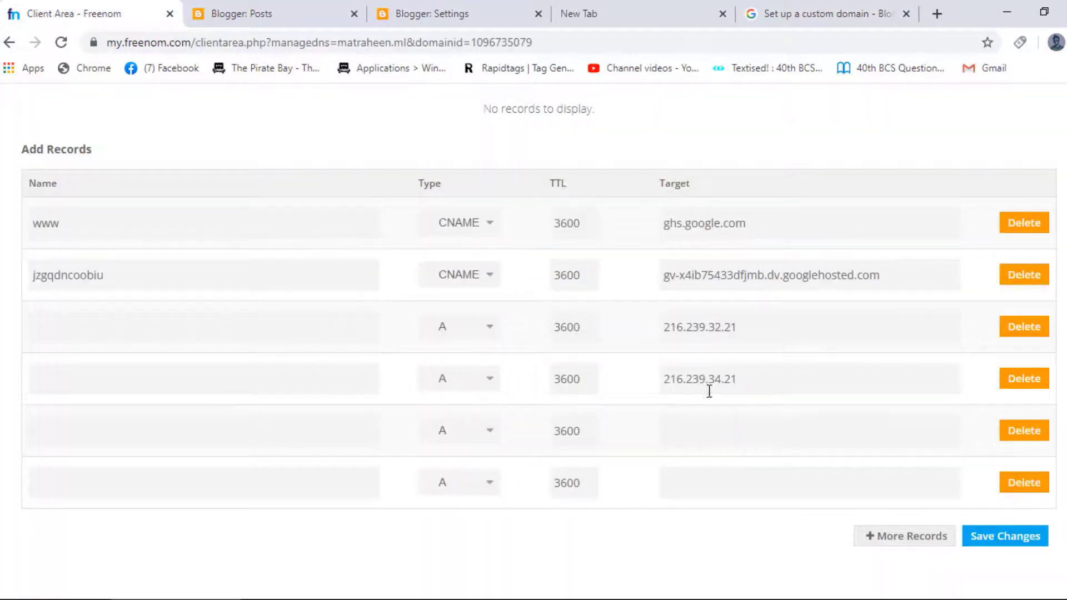
{"action": "right_click", "coordinate": [710, 422]}
{"action": "left_click", "coordinate": [772, 293]}
- Copy 216.239.38.21 from the help page and paste it as the target of Freenom's fourth A record
{"action": "left_click", "coordinate": [848, 8]}
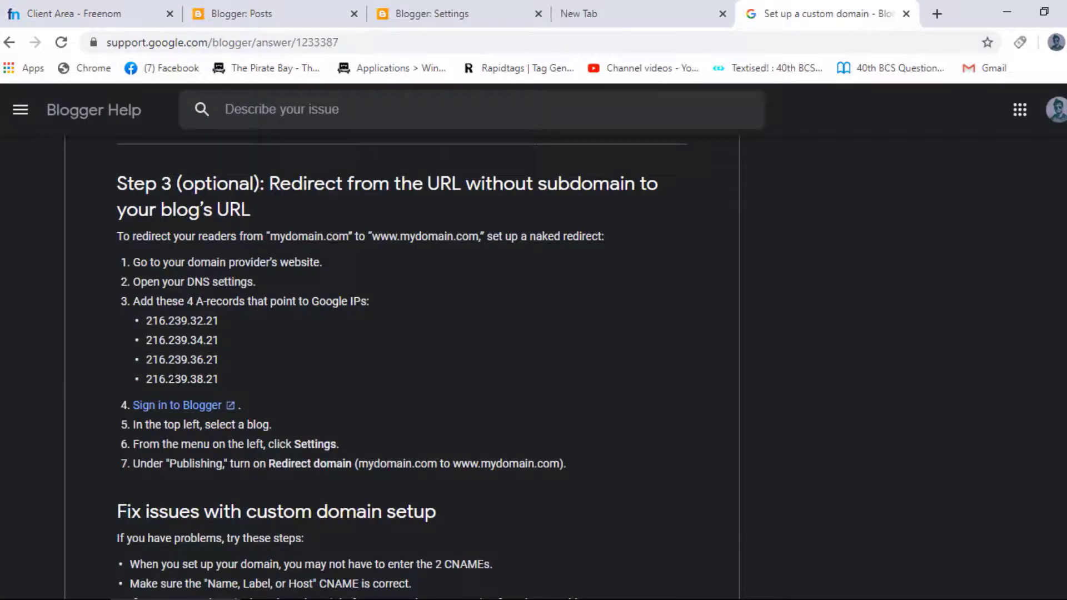
{"action": "double_click", "coordinate": [173, 379]}
{"action": "right_click", "coordinate": [170, 378]}
{"action": "left_click", "coordinate": [195, 389]}
{"action": "left_click", "coordinate": [102, 8]}
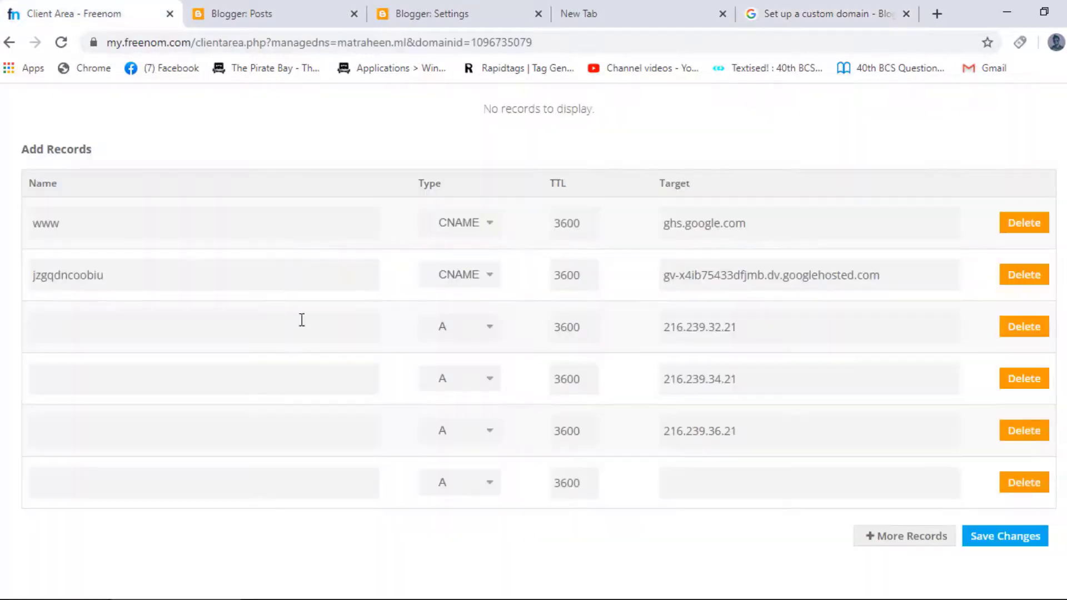
{"action": "right_click", "coordinate": [743, 498]}
{"action": "left_click", "coordinate": [803, 372]}
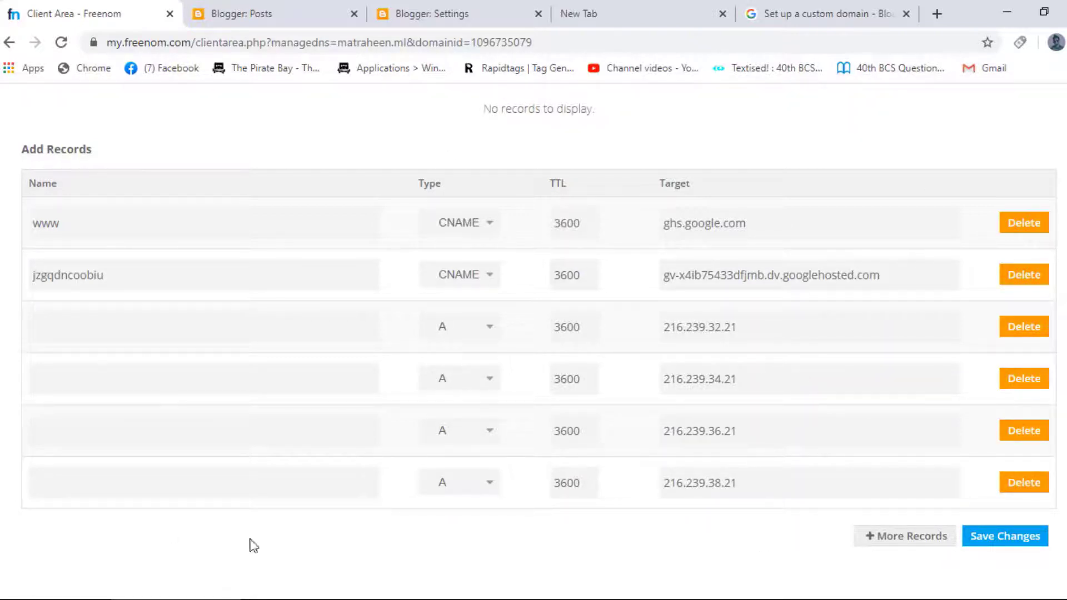
- Save the two CNAME and four A records for matraheen.ml and check the resulting messages
{"action": "left_click", "coordinate": [1019, 537]}
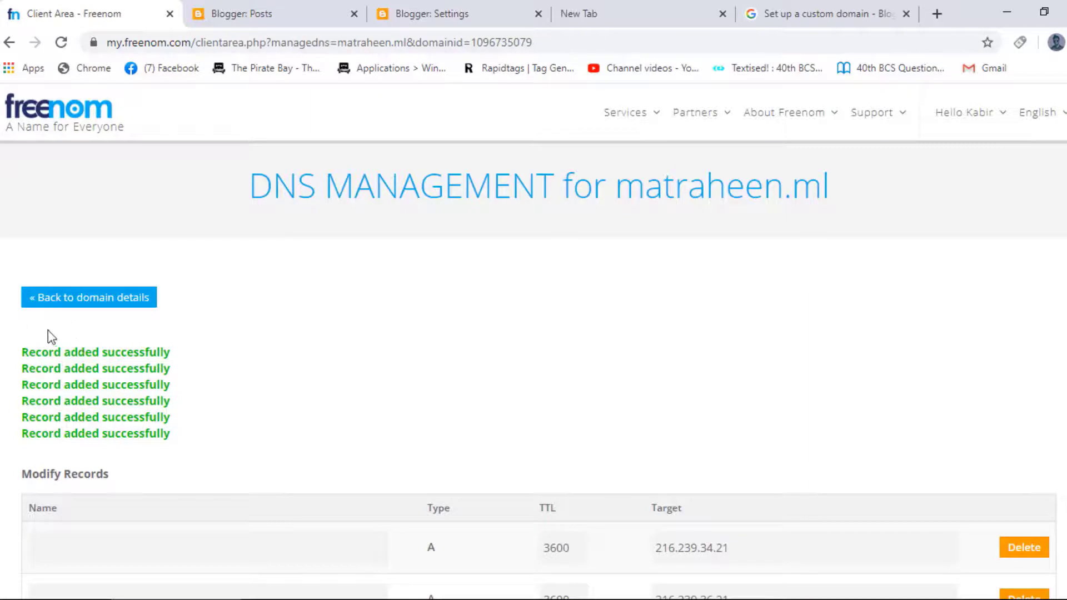
{"action": "left_click_drag", "start_coordinate": [23, 349], "coordinate": [201, 434]}
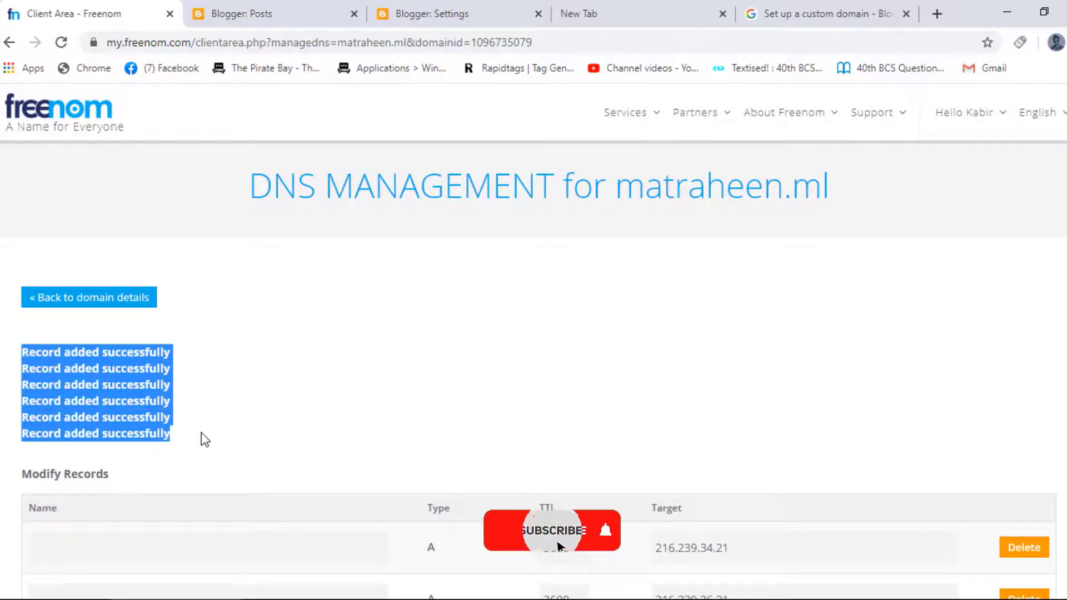
{"action": "left_click", "coordinate": [236, 443]}
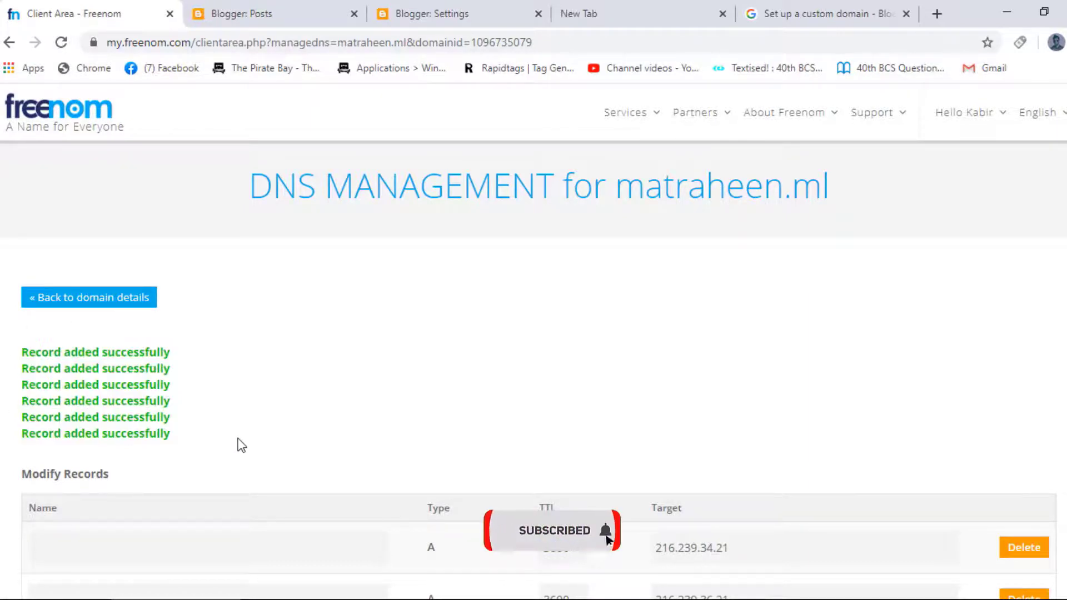
- Return through the domain details to the Freenom domains list and reload it
{"action": "left_click", "coordinate": [125, 303]}
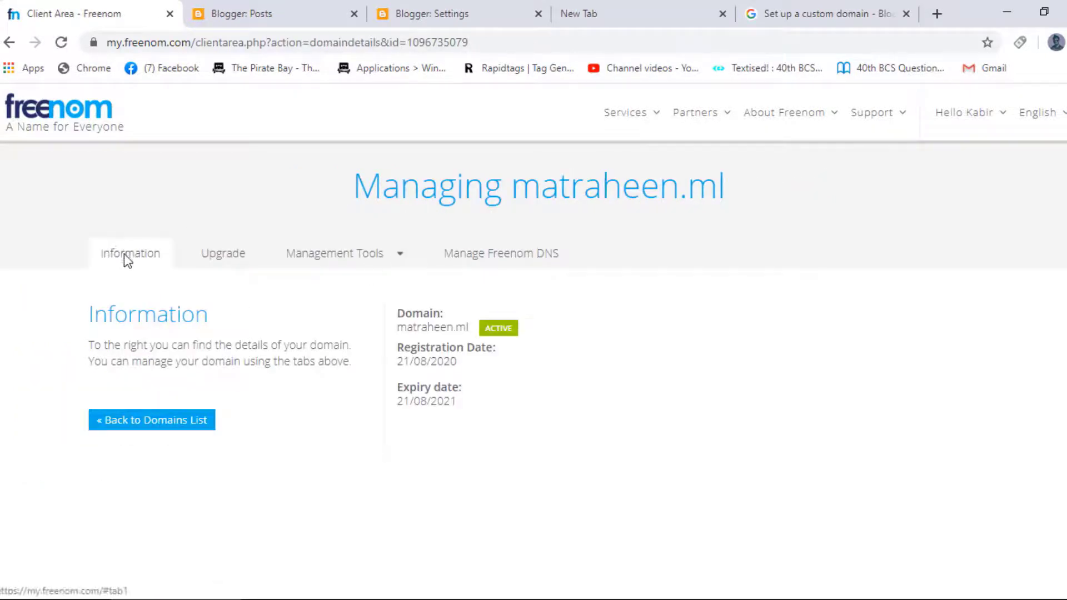
{"action": "left_click", "coordinate": [158, 422]}
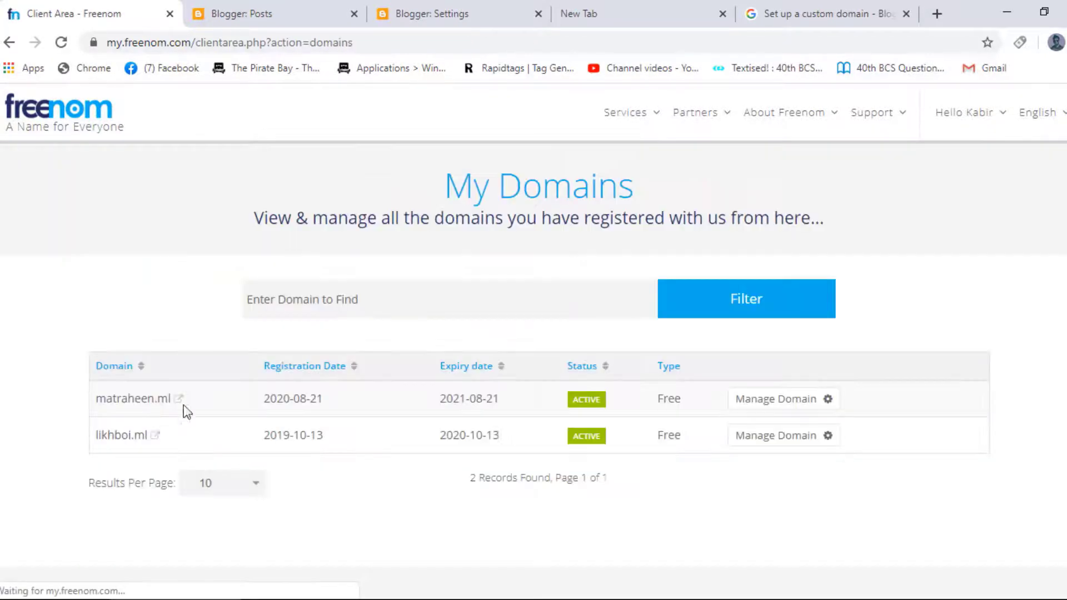
{"action": "left_click", "coordinate": [63, 42]}
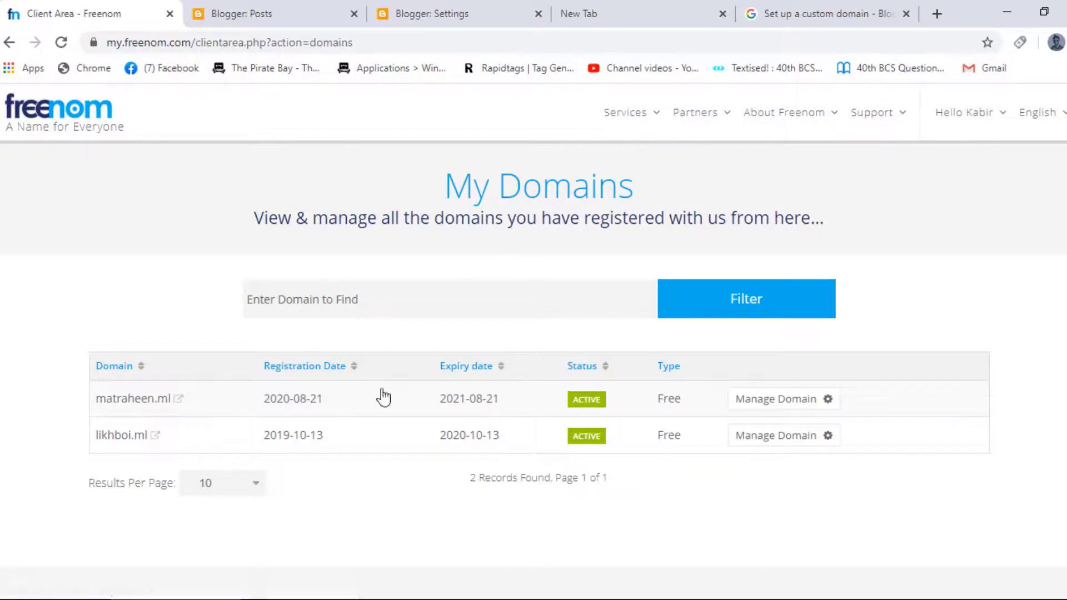
{"action": "left_click", "coordinate": [443, 17]}
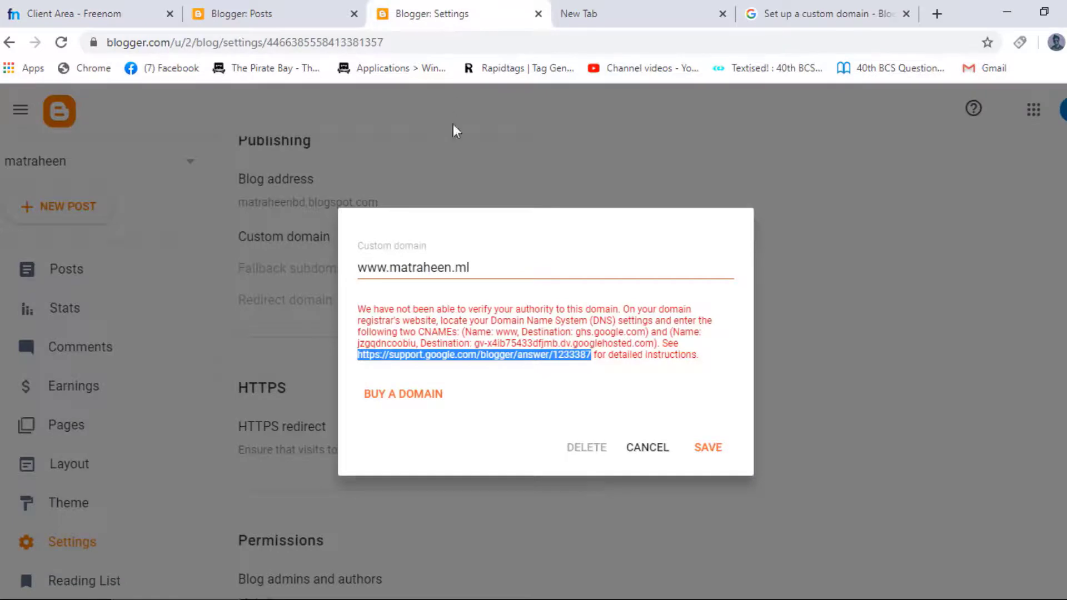
{"action": "left_click", "coordinate": [648, 389]}
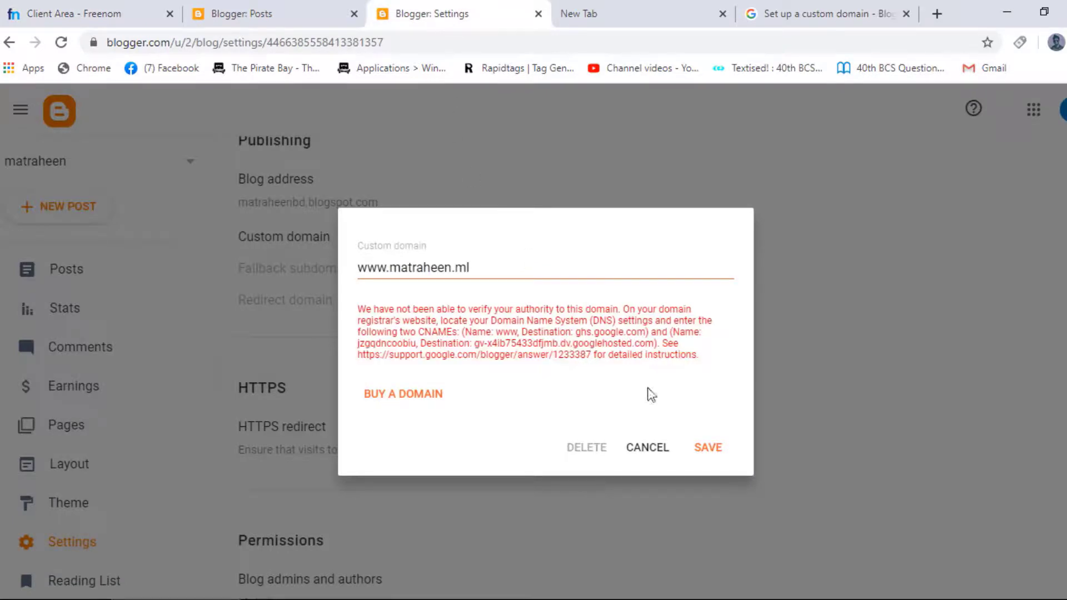
{"action": "left_click", "coordinate": [710, 453]}
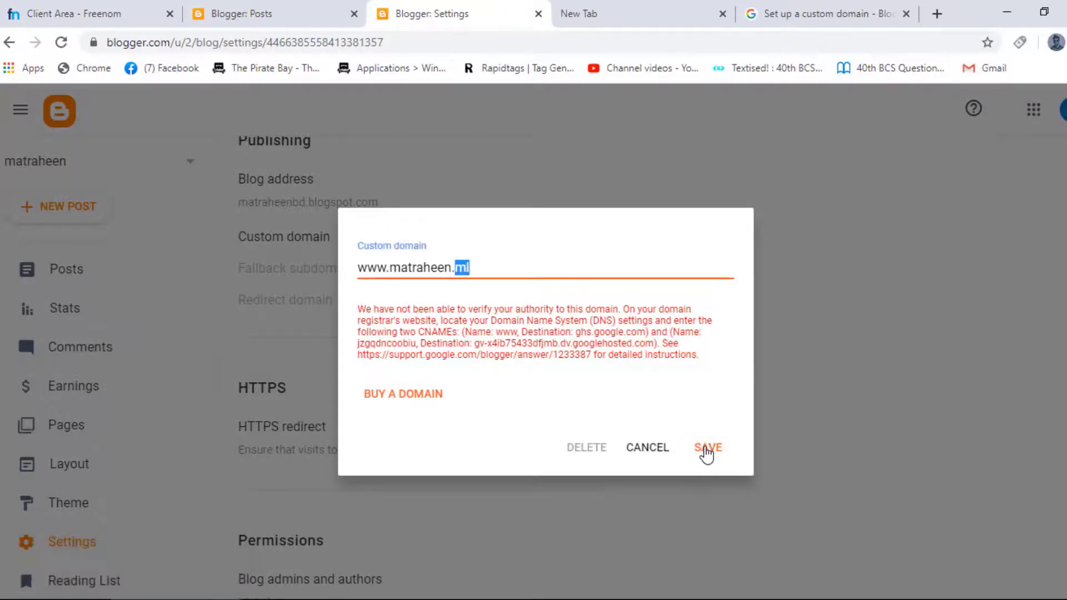
{"action": "left_click", "coordinate": [709, 453]}
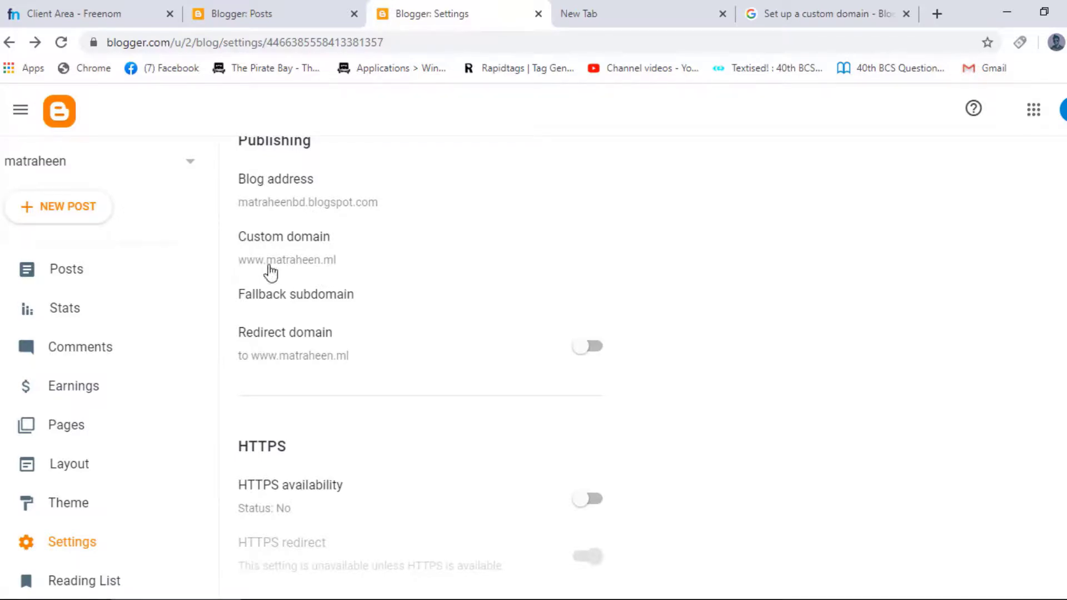
{"action": "scroll", "coordinate": [345, 267], "scroll_direction": "up", "scroll_amount": 10}
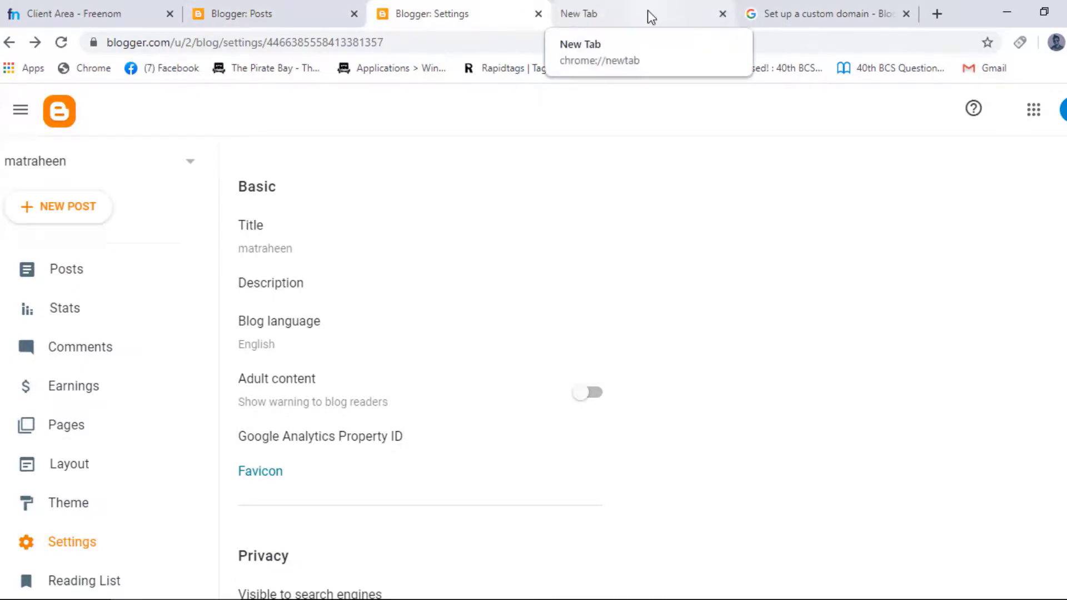
{"action": "left_click", "coordinate": [936, 17]}
{"action": "type", "text": "ww"}
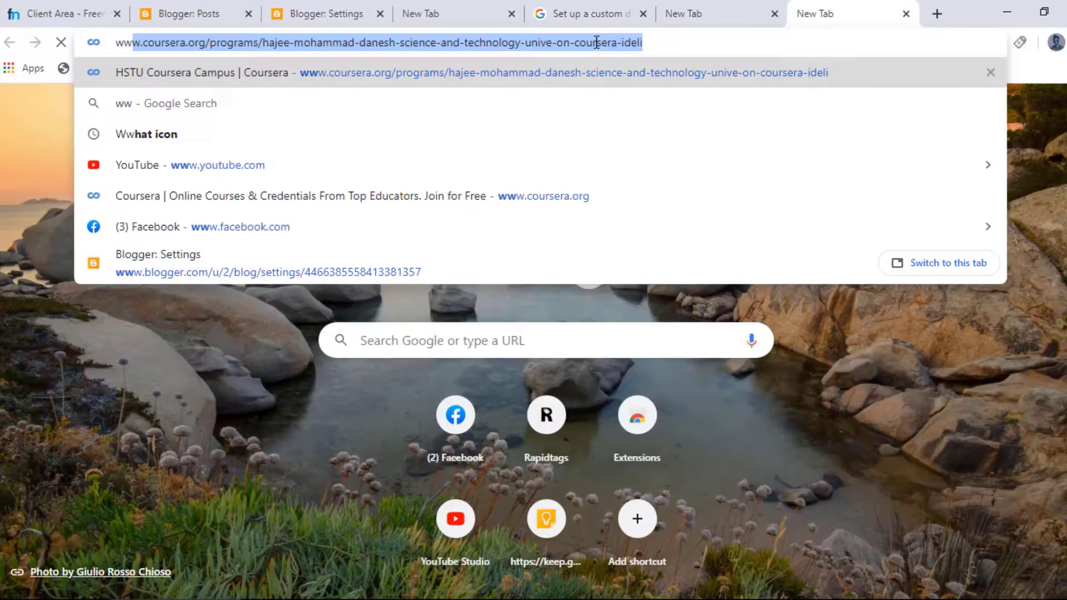
{"action": "type", "text": "w."}
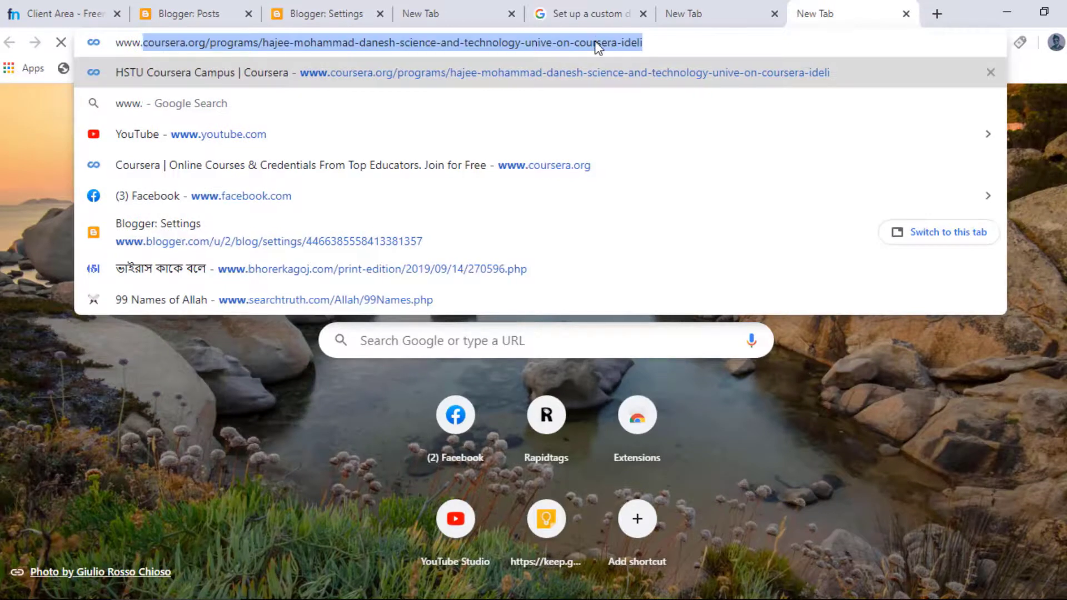
{"action": "key", "text": "BackSpace"}
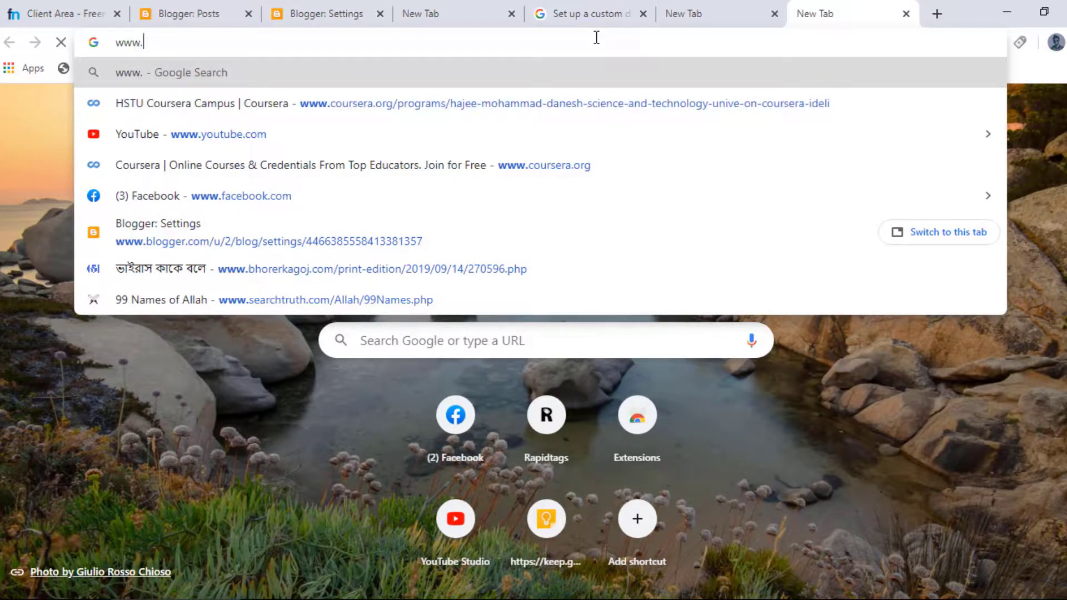
{"action": "type", "text": "mare"}
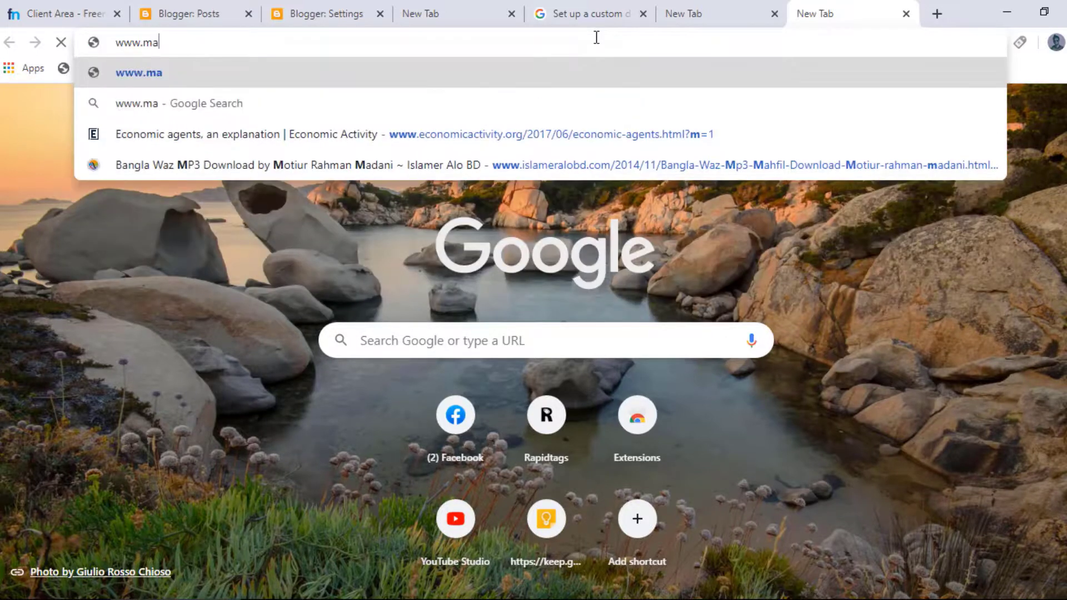
{"action": "key", "text": "BackSpace"}
{"action": "key", "text": "BackSpace"}
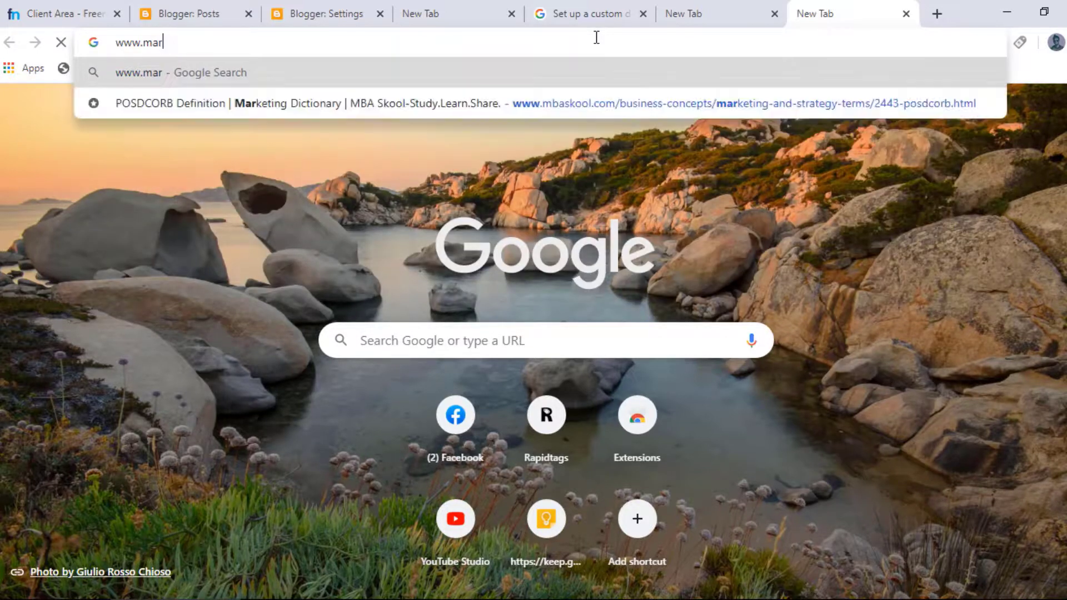
{"action": "type", "text": "trahee"}
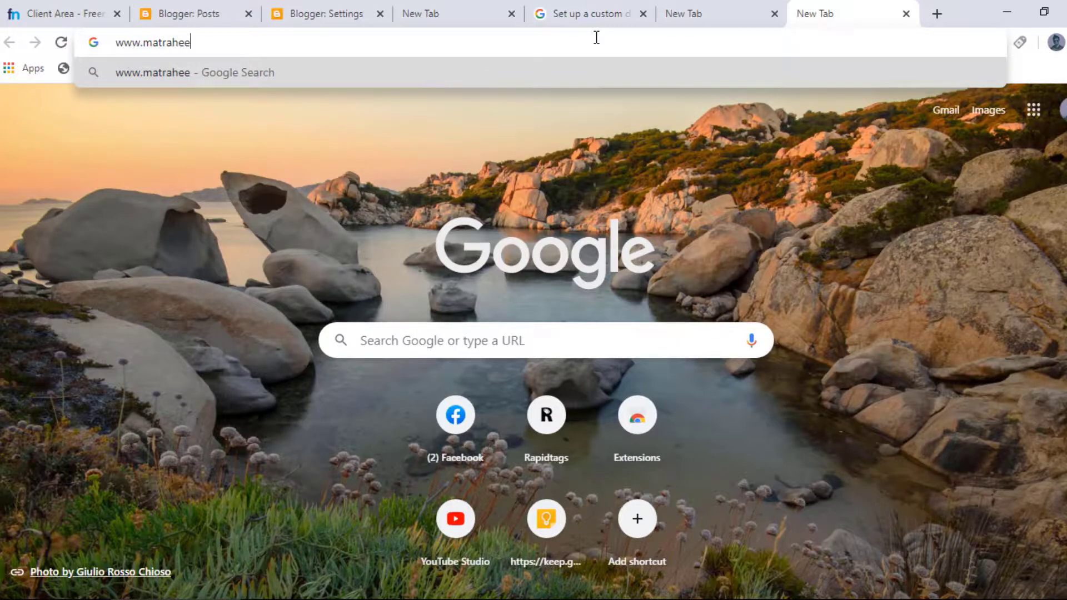
{"action": "type", "text": "n.ml"}
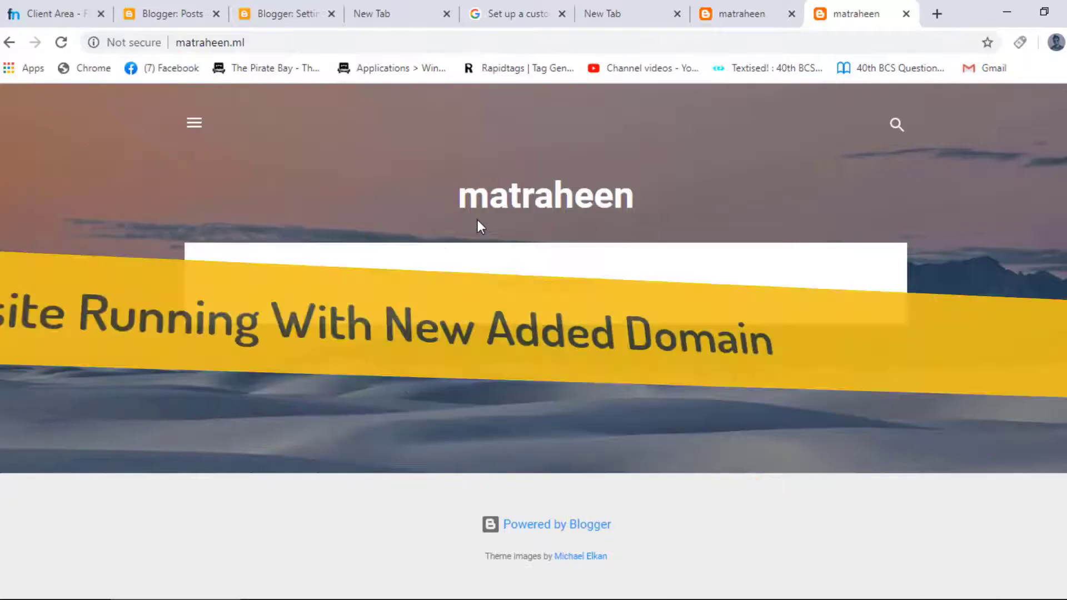
- View the loaded site's connection information and check its matraheen.ml address
{"action": "left_click", "coordinate": [154, 40]}
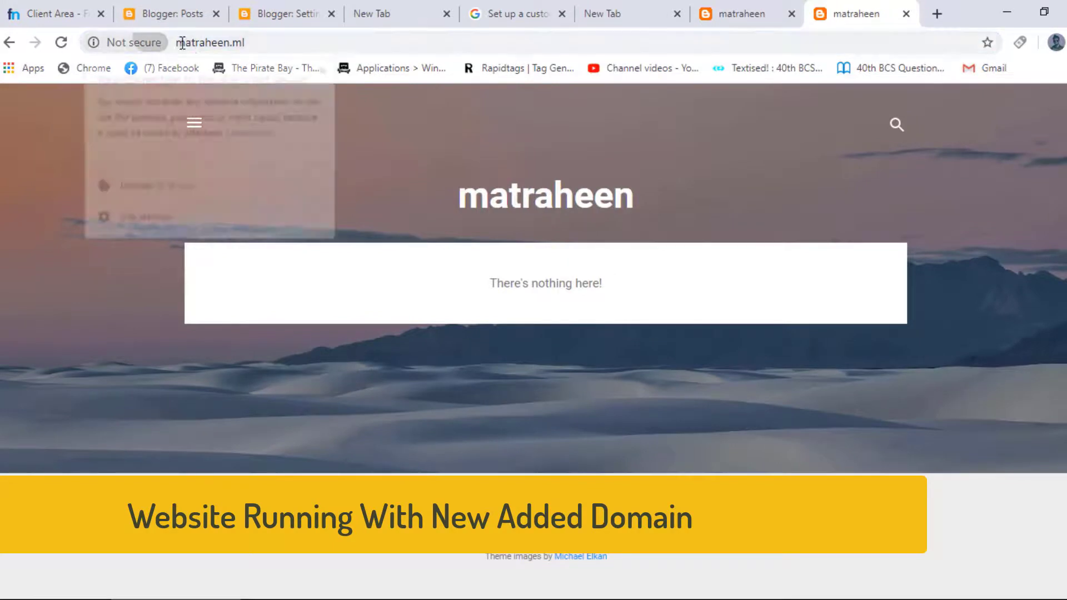
{"action": "left_click", "coordinate": [236, 40]}
{"action": "double_click", "coordinate": [236, 40]}
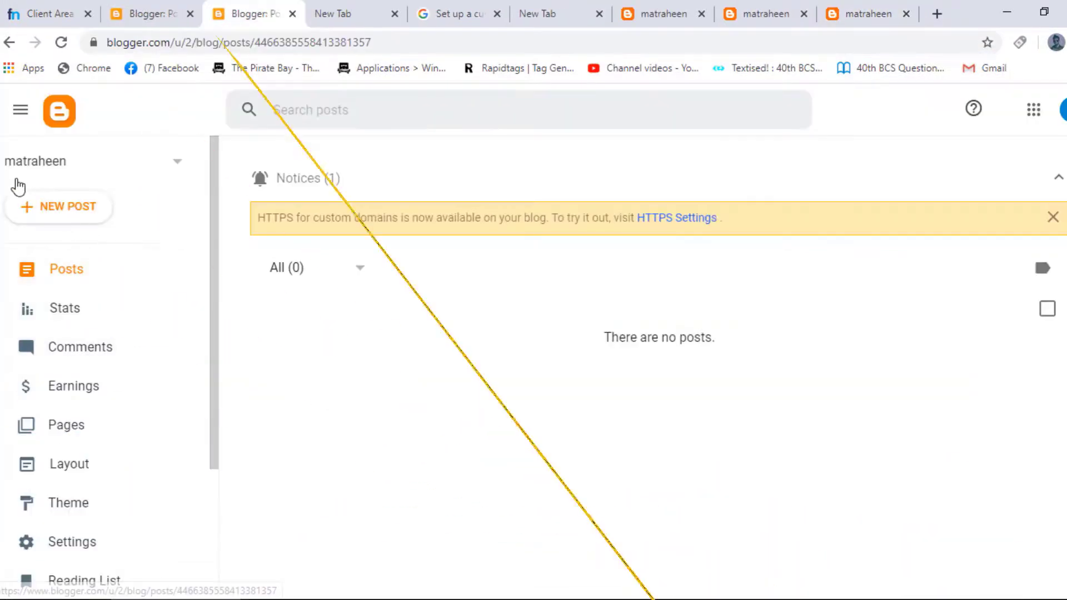
- Start a new Blogger post and make the flag image in "Our Bangladesh" two sizes smaller
{"action": "left_click", "coordinate": [64, 210]}
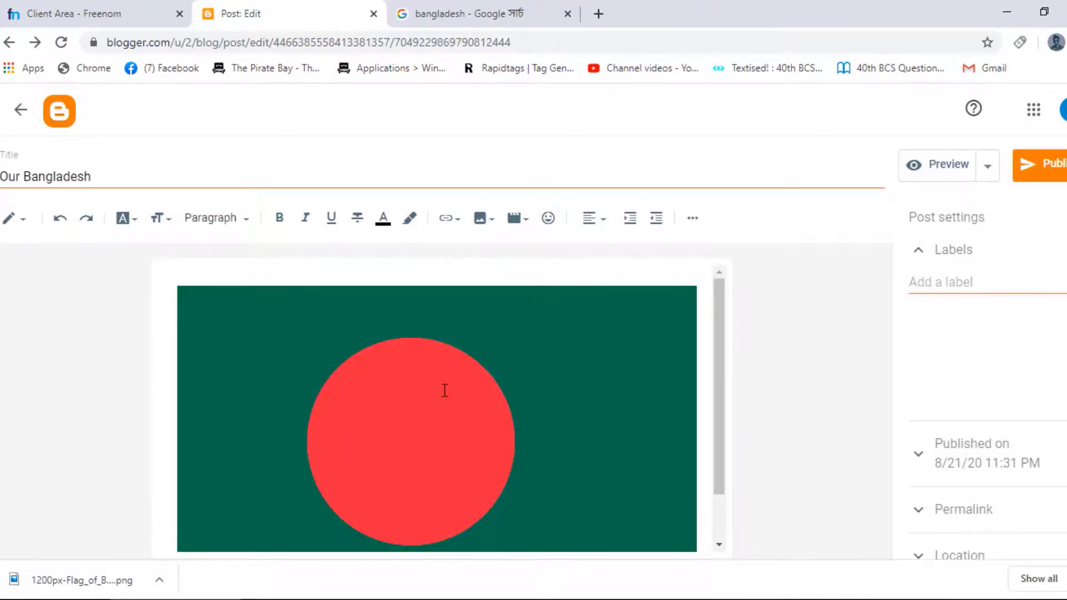
{"action": "left_click", "coordinate": [442, 390]}
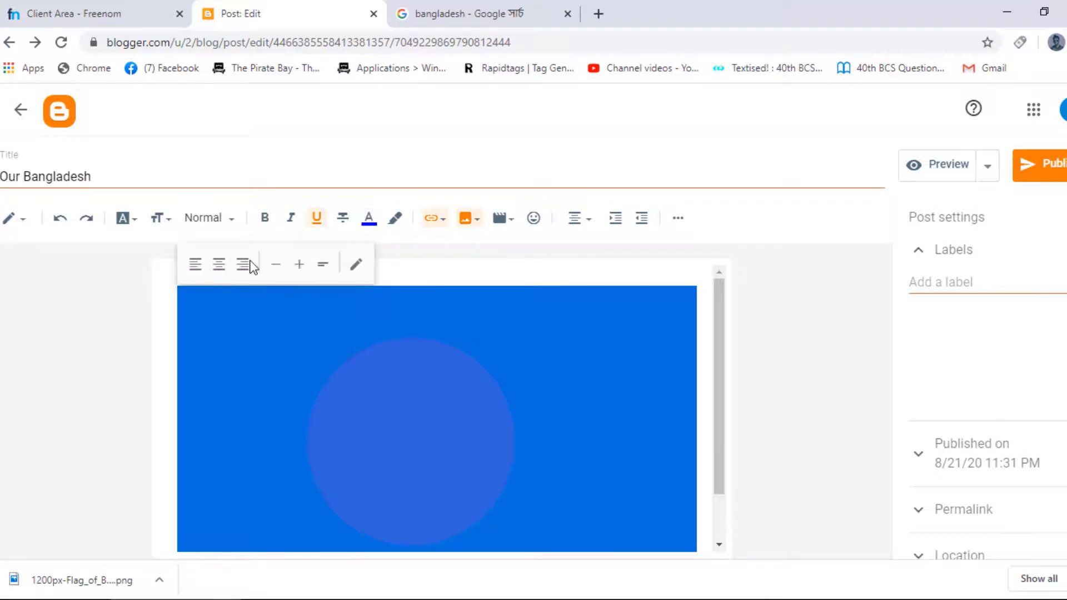
{"action": "left_click", "coordinate": [279, 265]}
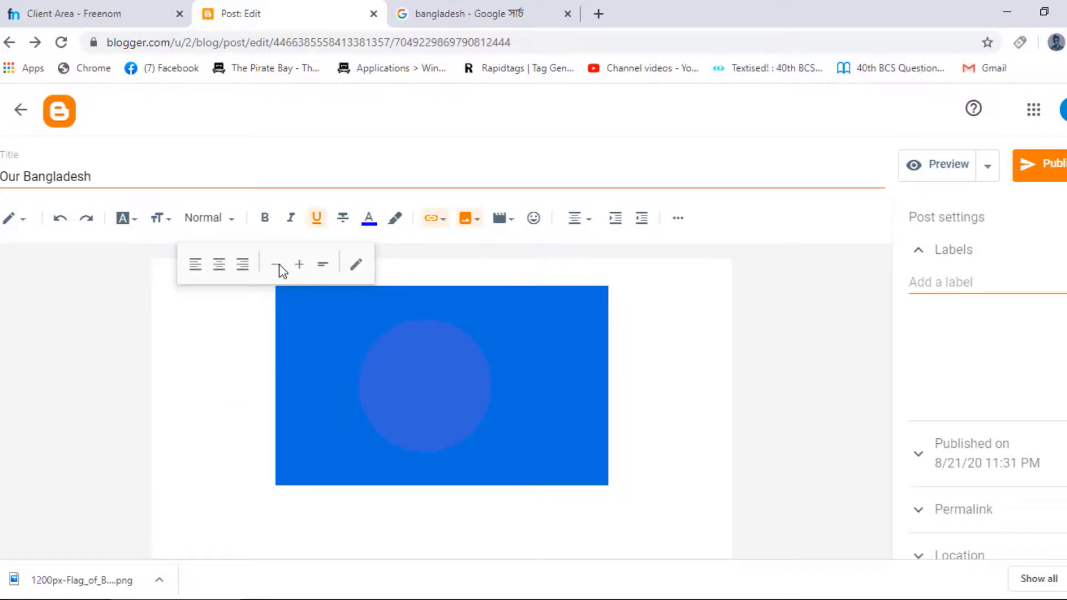
{"action": "left_click", "coordinate": [279, 265]}
{"action": "left_click", "coordinate": [643, 434]}
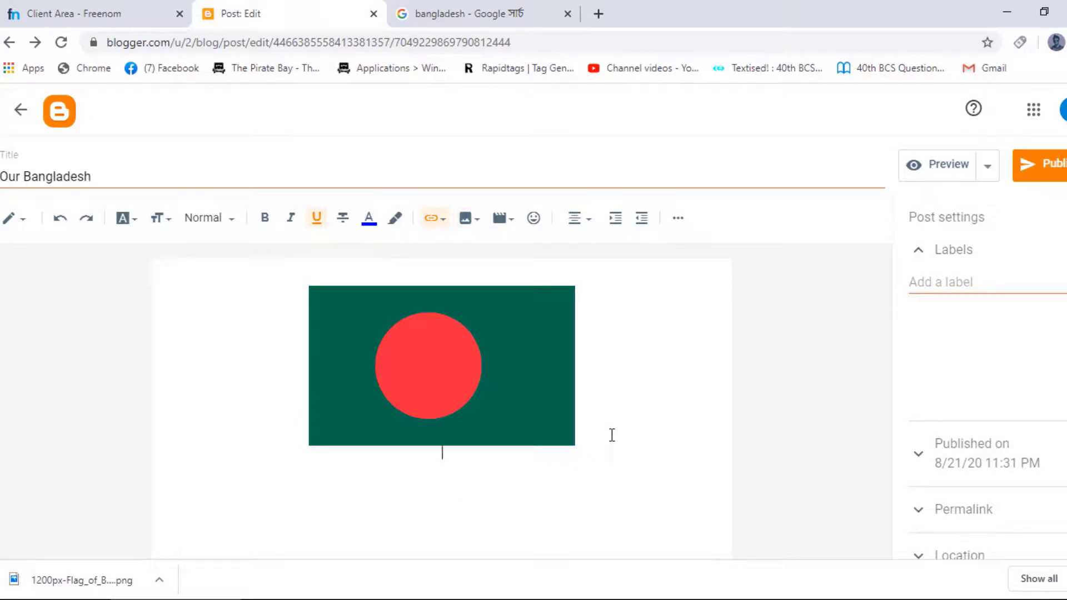
- Paste the copied Bangla paragraph below the flag image and make its first word, বাংলাদেশ, bold
{"action": "right_click", "coordinate": [468, 470]}
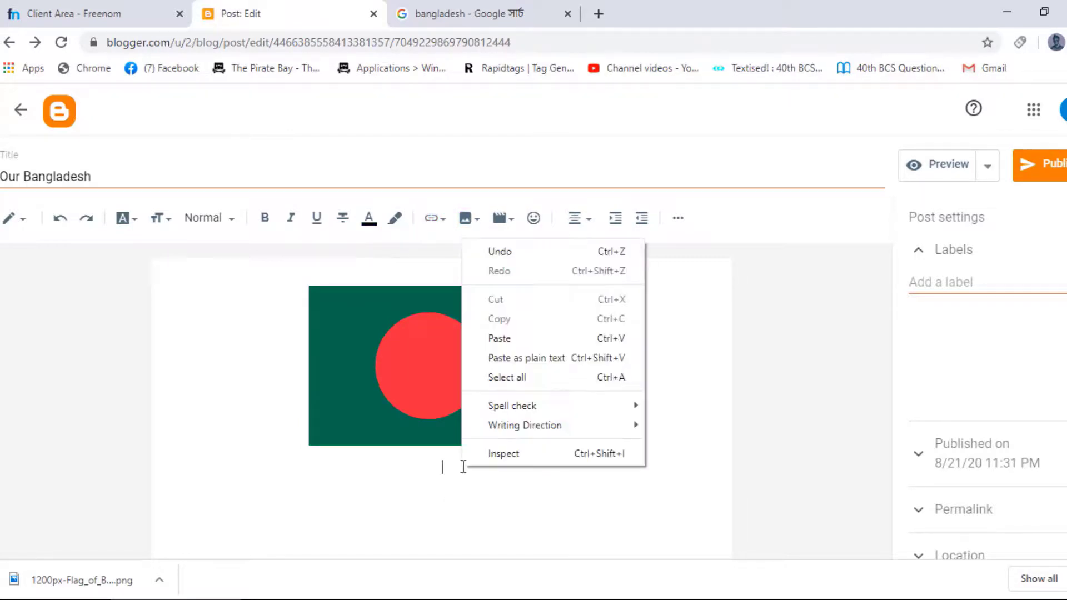
{"action": "left_click", "coordinate": [500, 337]}
{"action": "left_click_drag", "start_coordinate": [166, 418], "coordinate": [205, 418]}
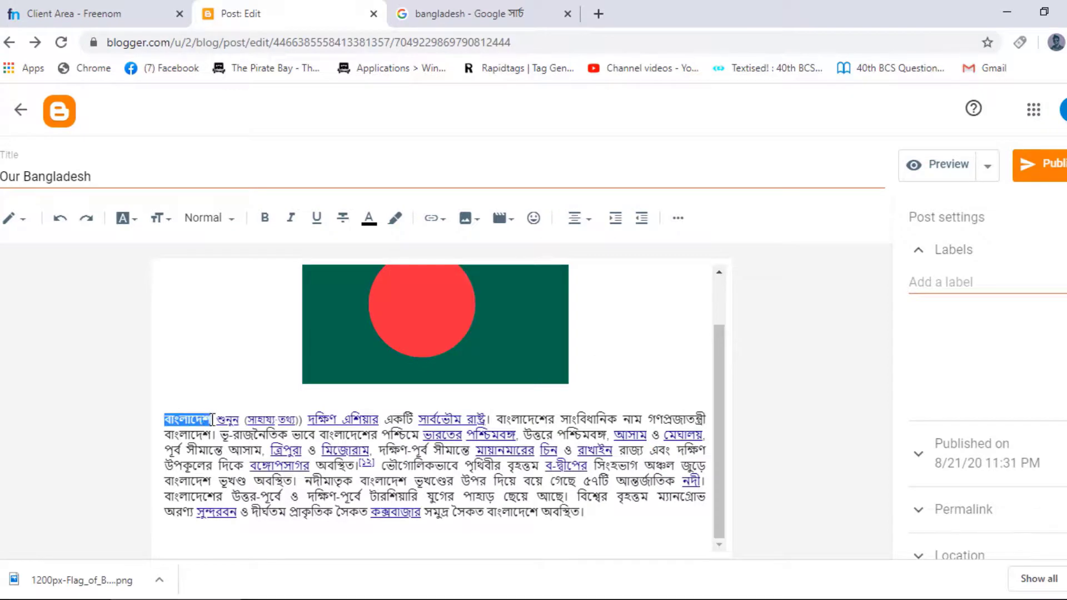
{"action": "left_click", "coordinate": [265, 218]}
{"action": "left_click", "coordinate": [414, 484]}
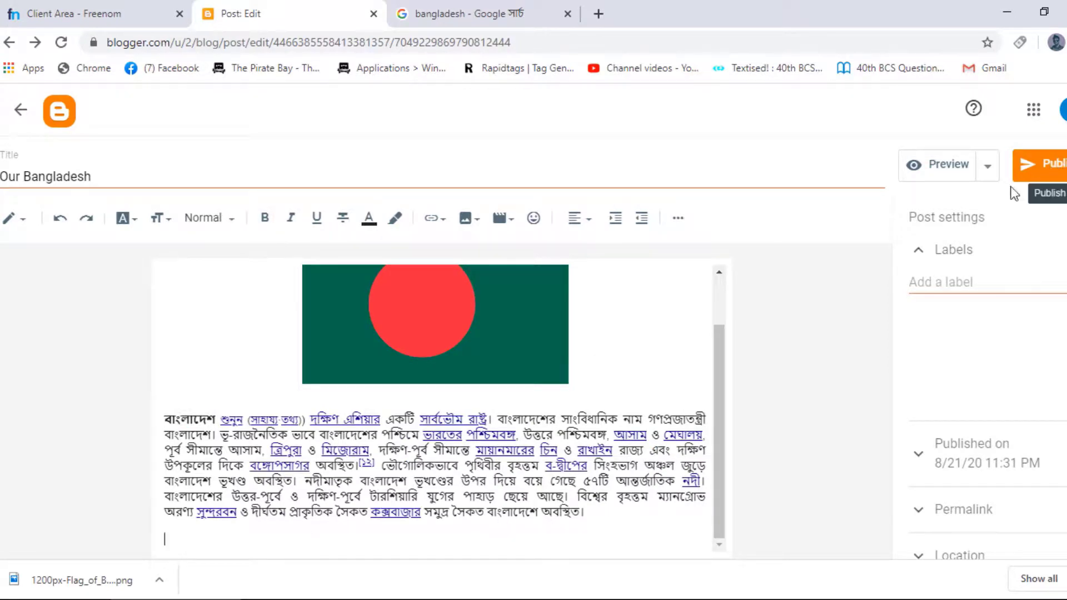
- Publish the "Our Bangladesh" post and confirm the publication
{"action": "left_click", "coordinate": [1053, 165]}
{"action": "left_click", "coordinate": [621, 359]}
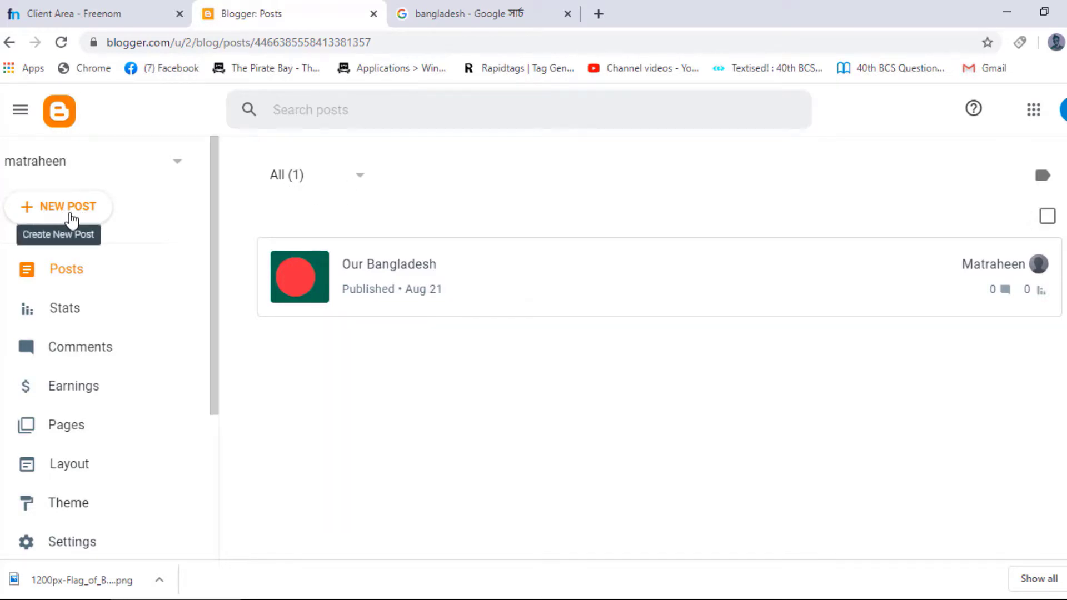
{"action": "left_click", "coordinate": [598, 14]}
{"action": "type", "text": "www.m"}
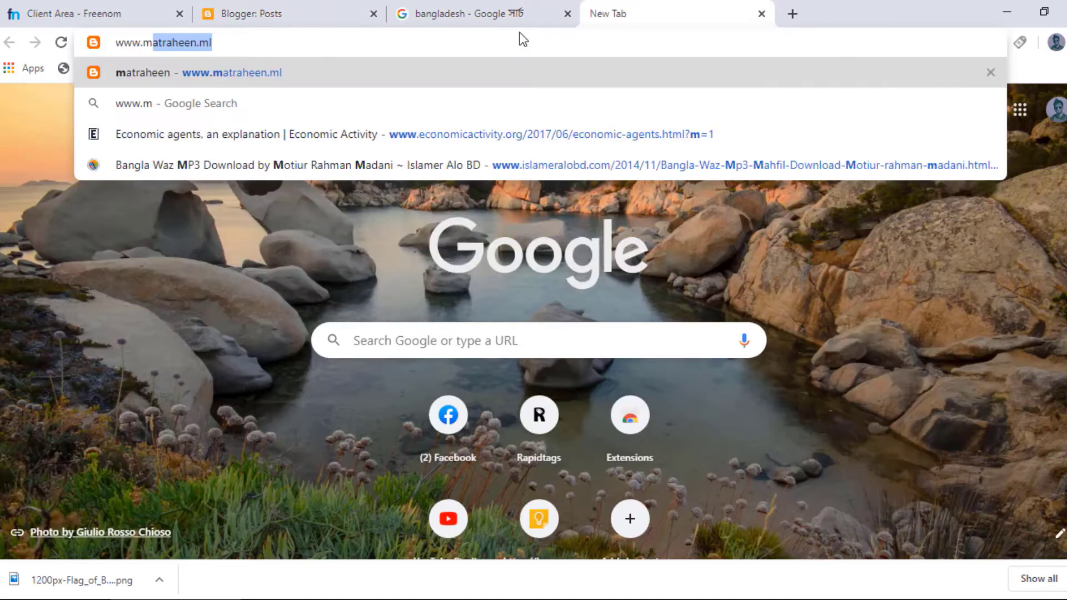
{"action": "type", "text": "atra"}
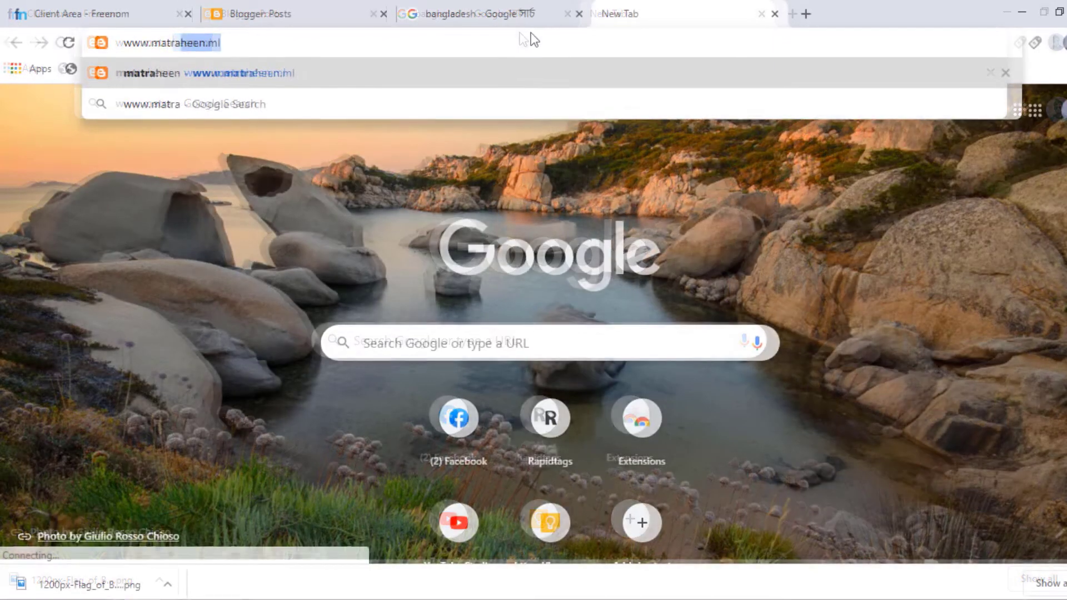
{"action": "type", "text": "heen."}
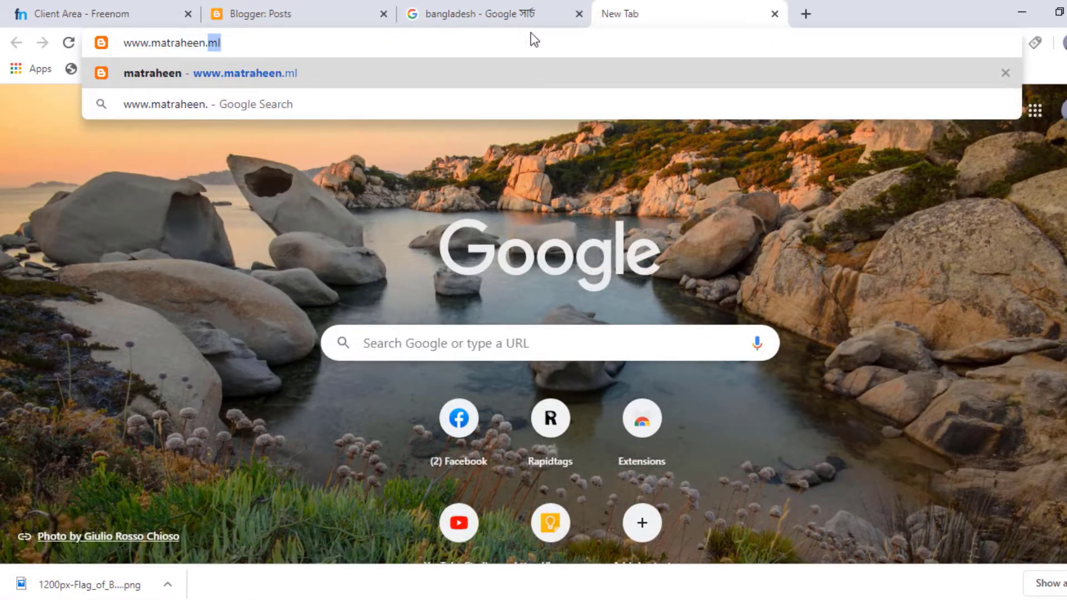
{"action": "type", "text": "ml"}
{"action": "key", "text": "Return"}
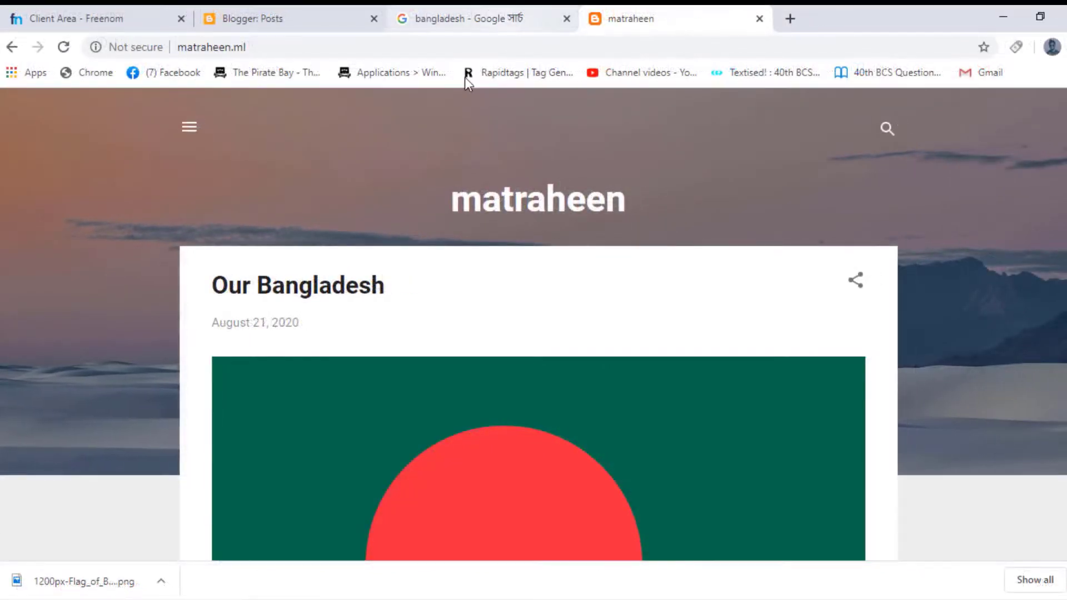
- Open the full "Our Bangladesh" post from the blog's home page and read through it
{"action": "scroll", "coordinate": [496, 355], "scroll_direction": "down", "scroll_amount": 2}
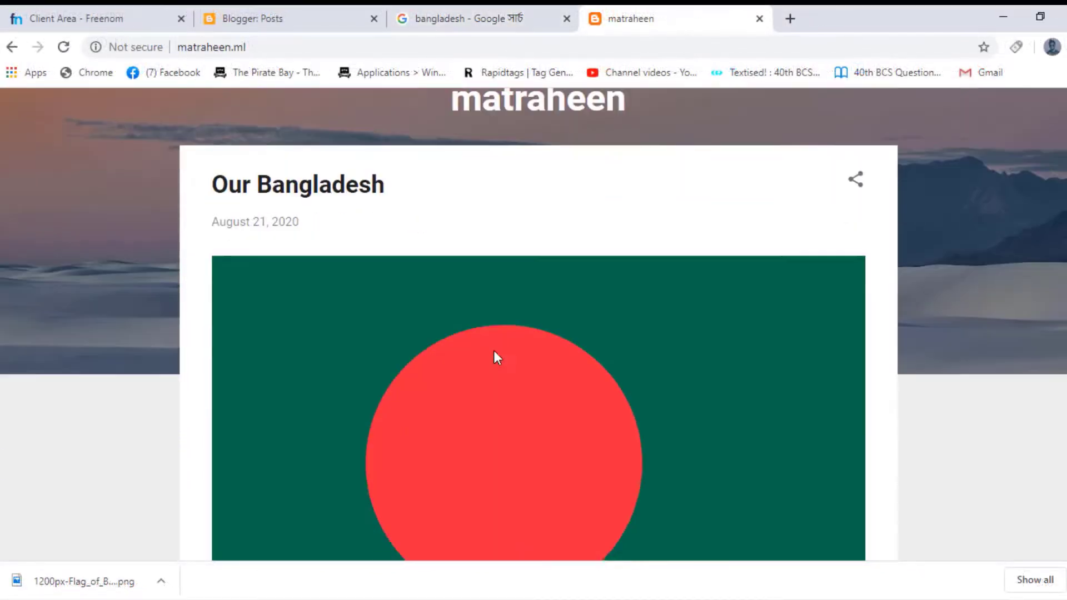
{"action": "scroll", "coordinate": [497, 356], "scroll_direction": "down", "scroll_amount": 6}
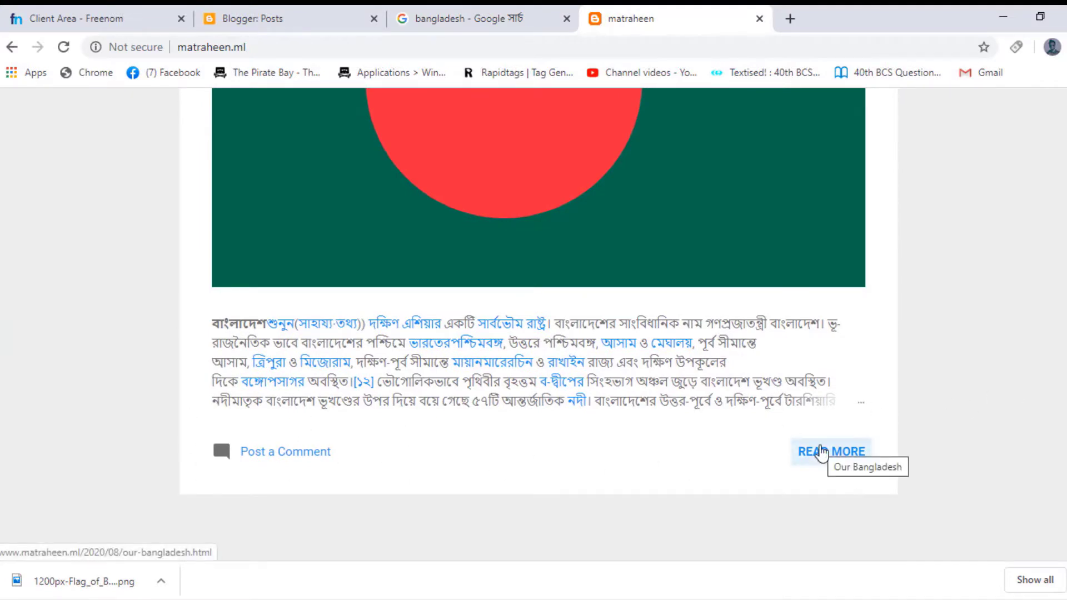
{"action": "left_click", "coordinate": [821, 453]}
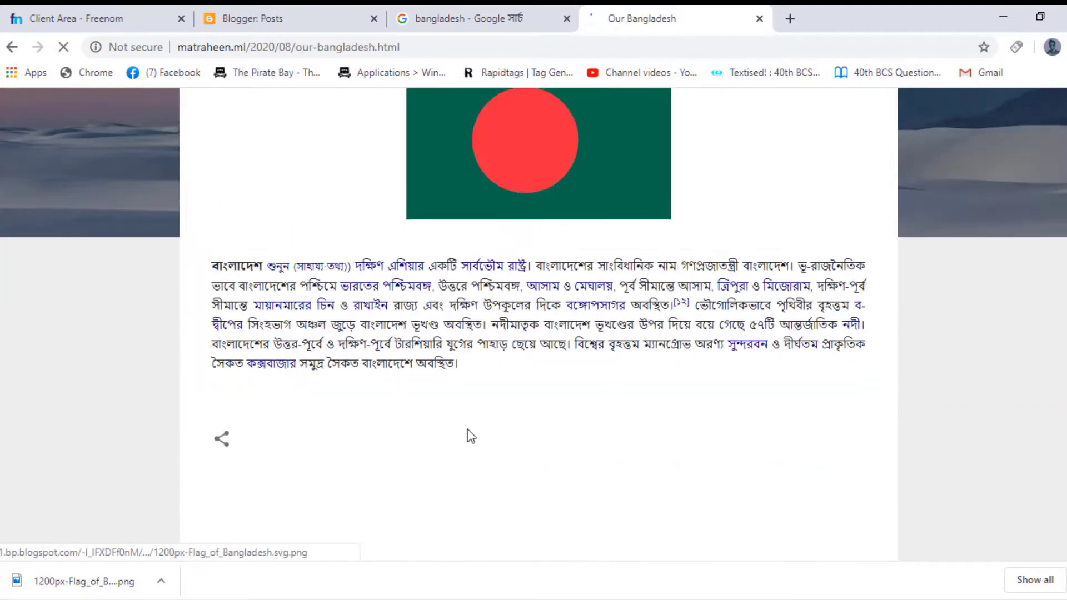
{"action": "scroll", "coordinate": [468, 431], "scroll_direction": "down", "scroll_amount": 2}
{"action": "scroll", "coordinate": [489, 408], "scroll_direction": "up", "scroll_amount": 4}
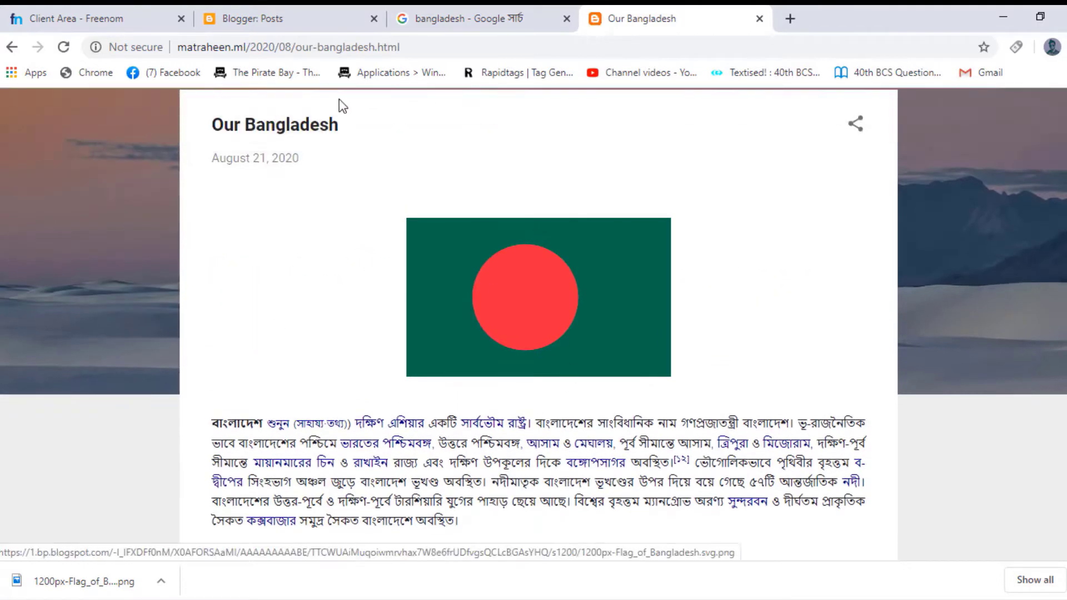
{"action": "scroll", "coordinate": [252, 269], "scroll_direction": "up", "scroll_amount": 2}
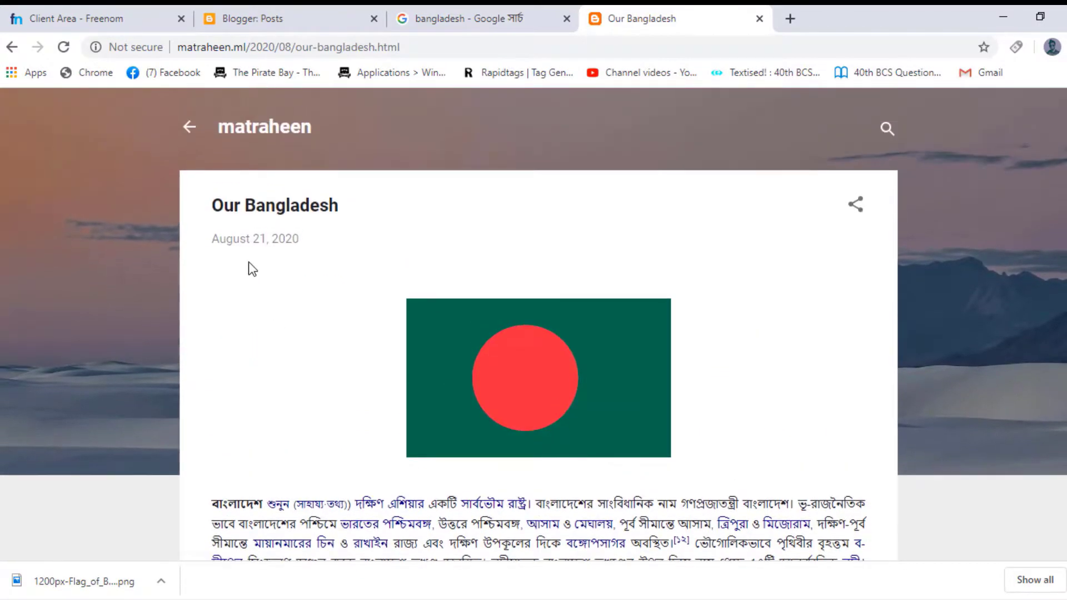
- Return to the blog's home page and review it down to the footer
{"action": "left_click", "coordinate": [189, 127]}
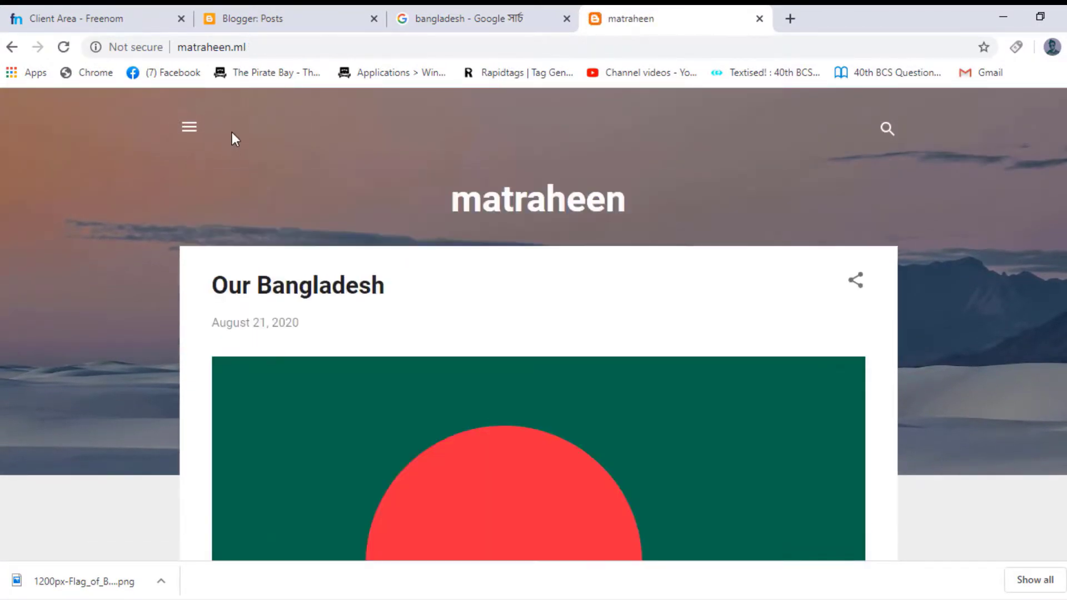
{"action": "scroll", "coordinate": [485, 348], "scroll_direction": "down", "scroll_amount": 9}
{"action": "scroll", "coordinate": [487, 368], "scroll_direction": "up", "scroll_amount": 8}
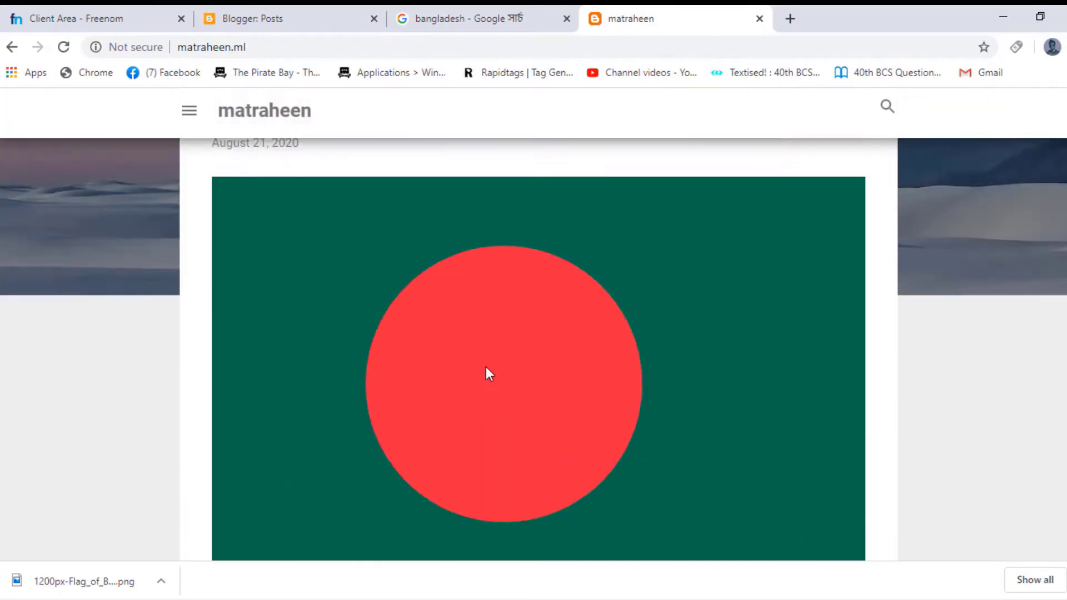
{"action": "scroll", "coordinate": [487, 368], "scroll_direction": "down", "scroll_amount": 9}
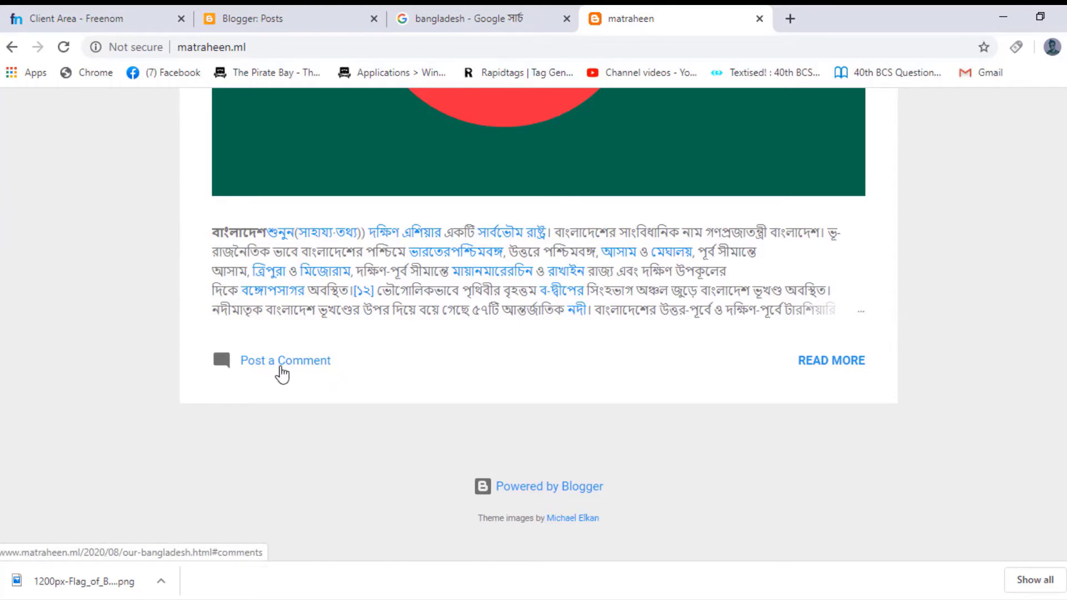
{"action": "scroll", "coordinate": [362, 405], "scroll_direction": "up", "scroll_amount": 9}
{"action": "scroll", "coordinate": [189, 343], "scroll_direction": "up", "scroll_amount": 2}
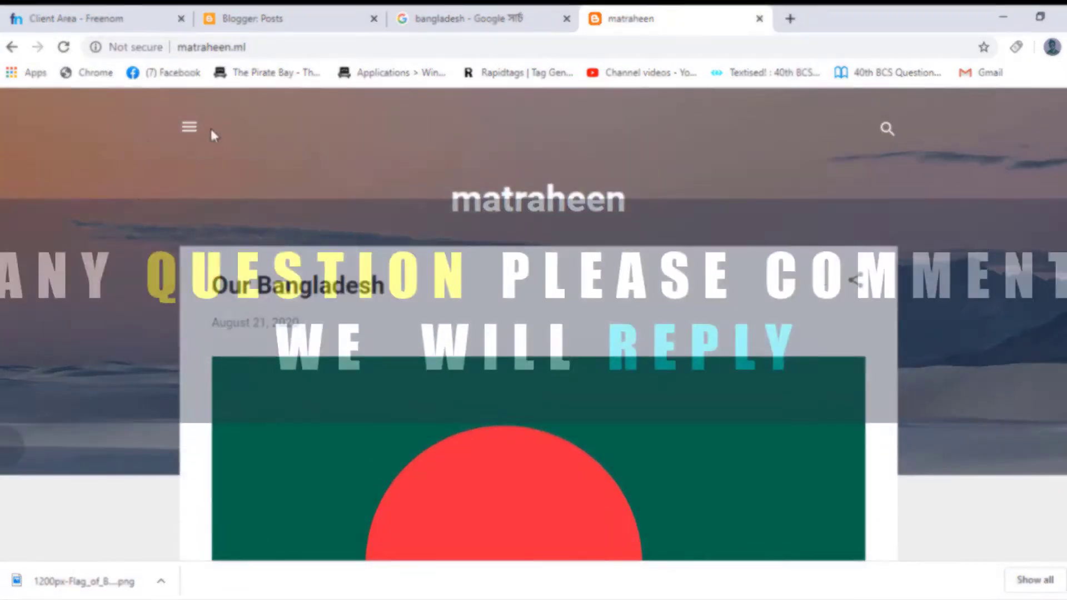
- Open the blog's sidebar to view its profile and archive sections, and close it again
{"action": "left_click", "coordinate": [189, 127]}
{"action": "left_click", "coordinate": [271, 153]}
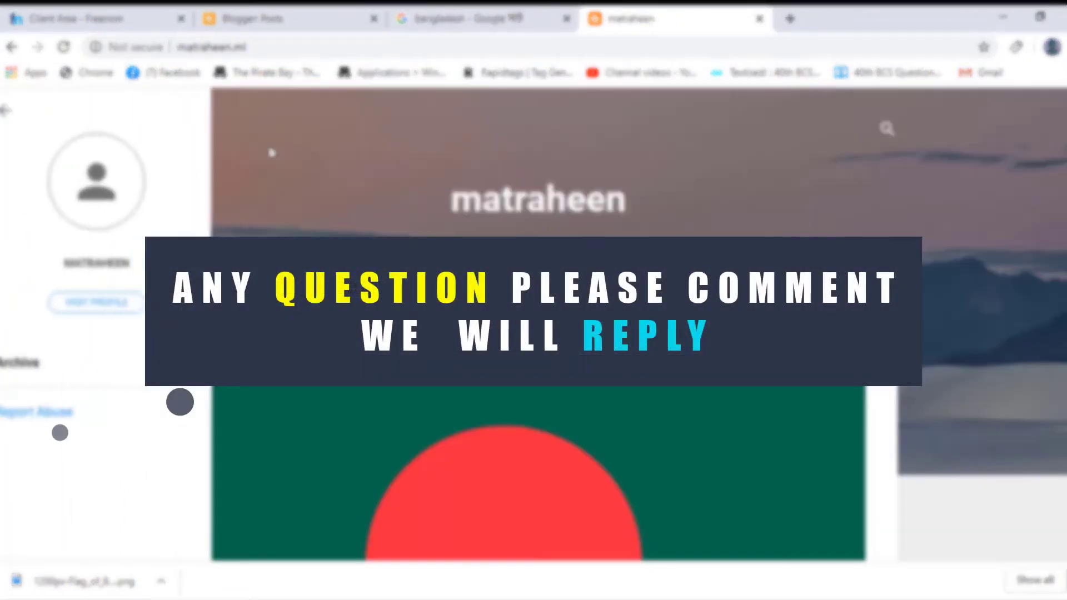
{"action": "scroll", "coordinate": [534, 250], "scroll_direction": "down", "scroll_amount": 2}
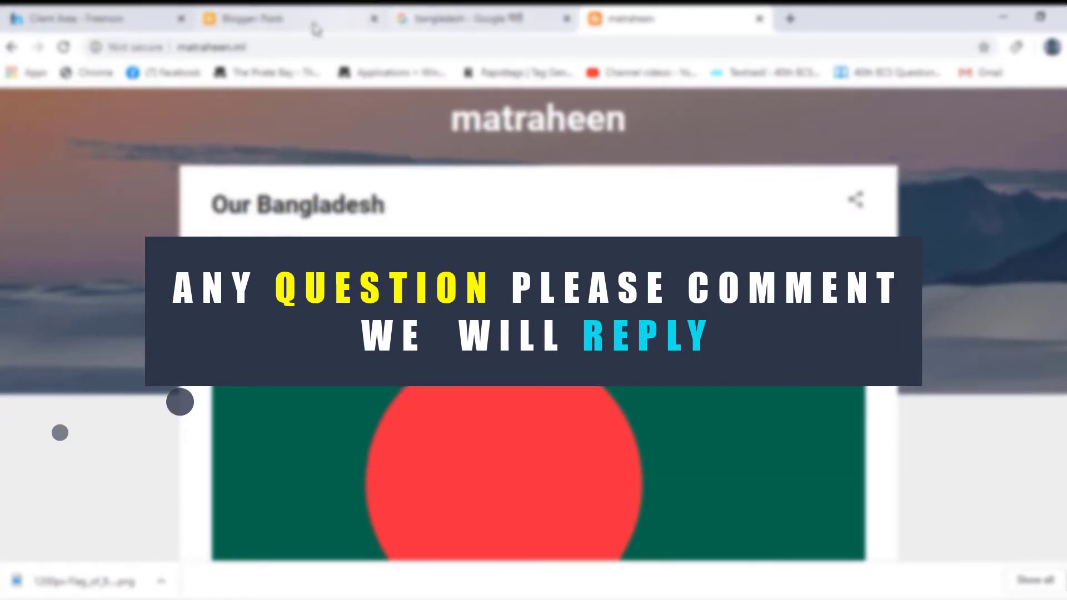
- Switch back to the Blogger posts list and look over the blog management sections
{"action": "left_click", "coordinate": [278, 22]}
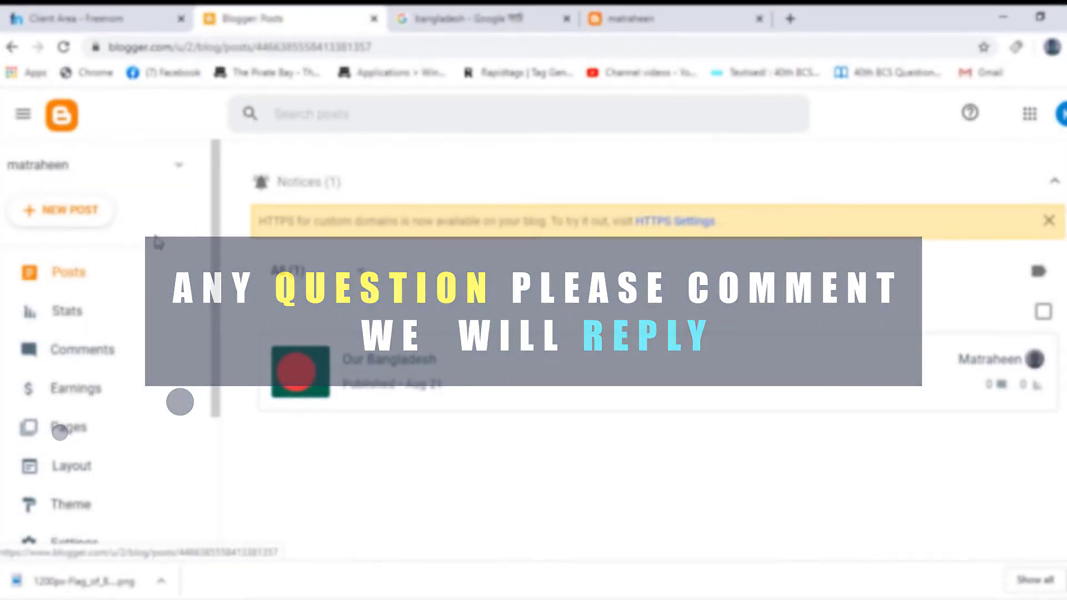
{"action": "scroll", "coordinate": [133, 503], "scroll_direction": "down", "scroll_amount": 3}
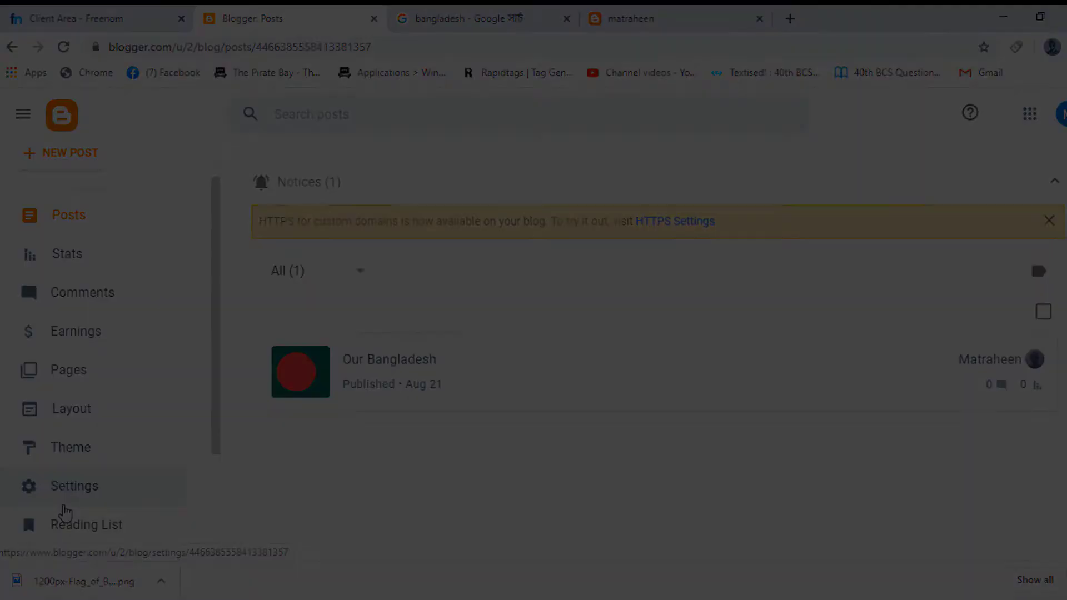